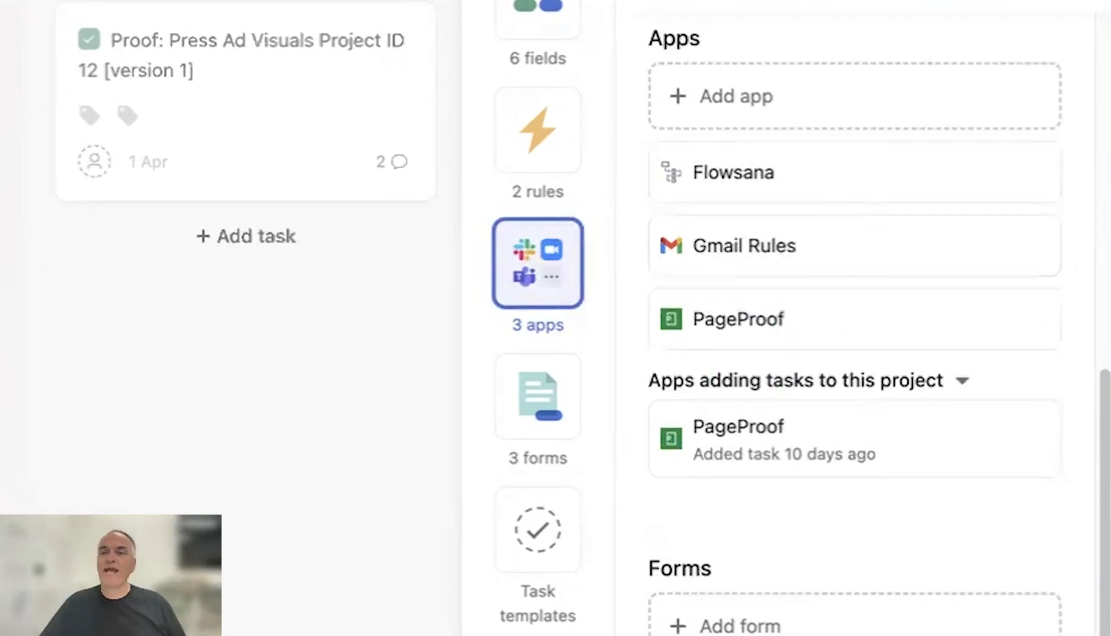
# Open the Facebook ad approval in Work In-Progress and look at the options for adding a PageProof proof.
pyautogui.click(1099, 150)
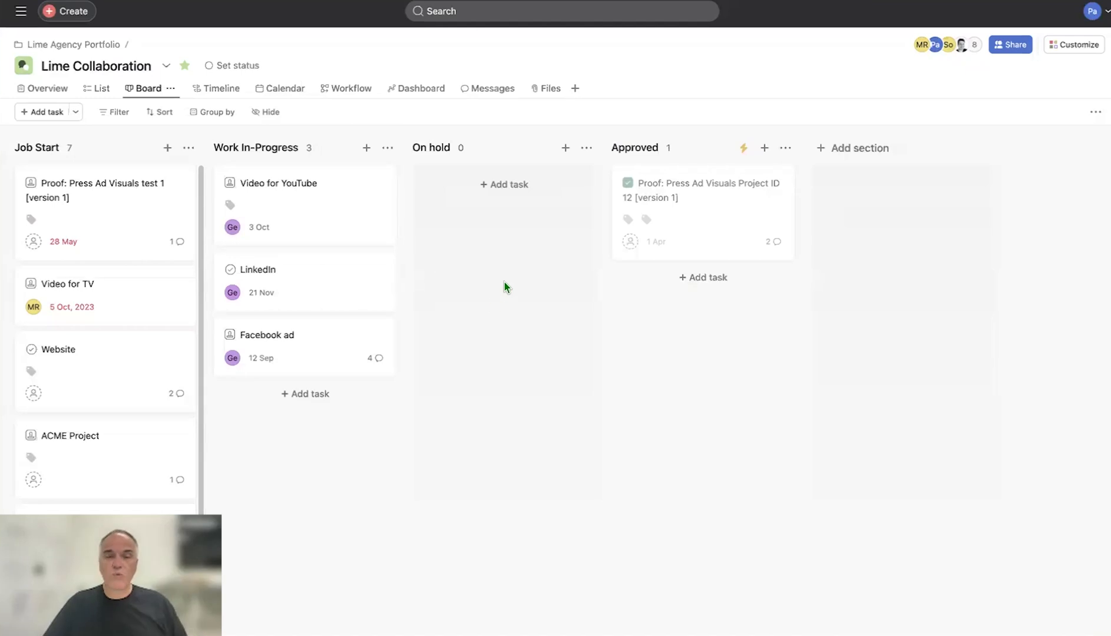
pyautogui.click(315, 341)
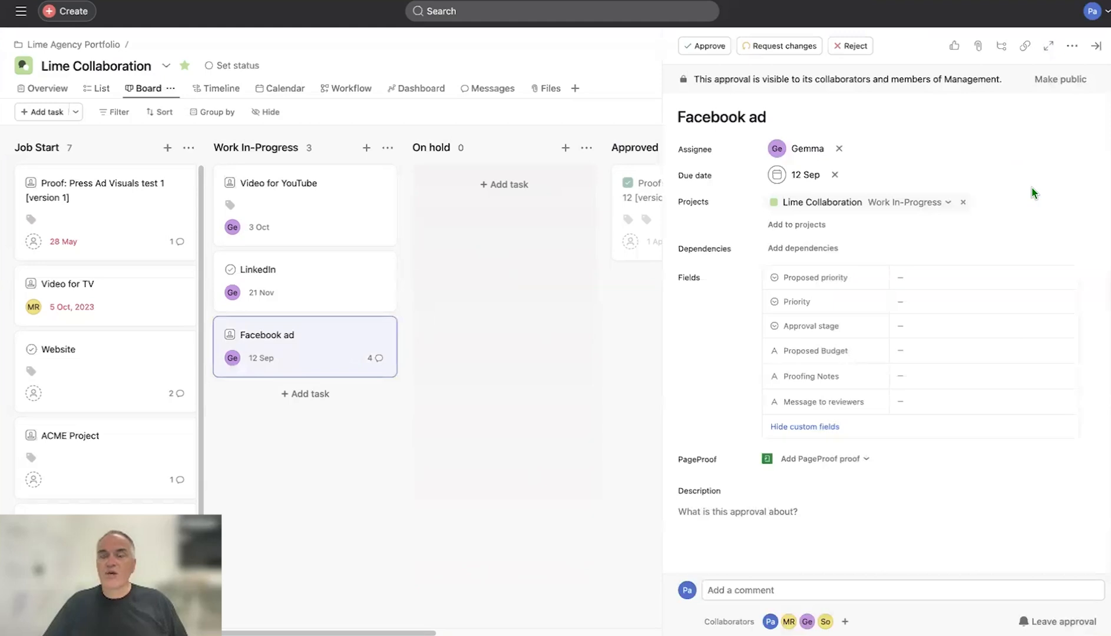
pyautogui.scroll(-1, 963, 191)
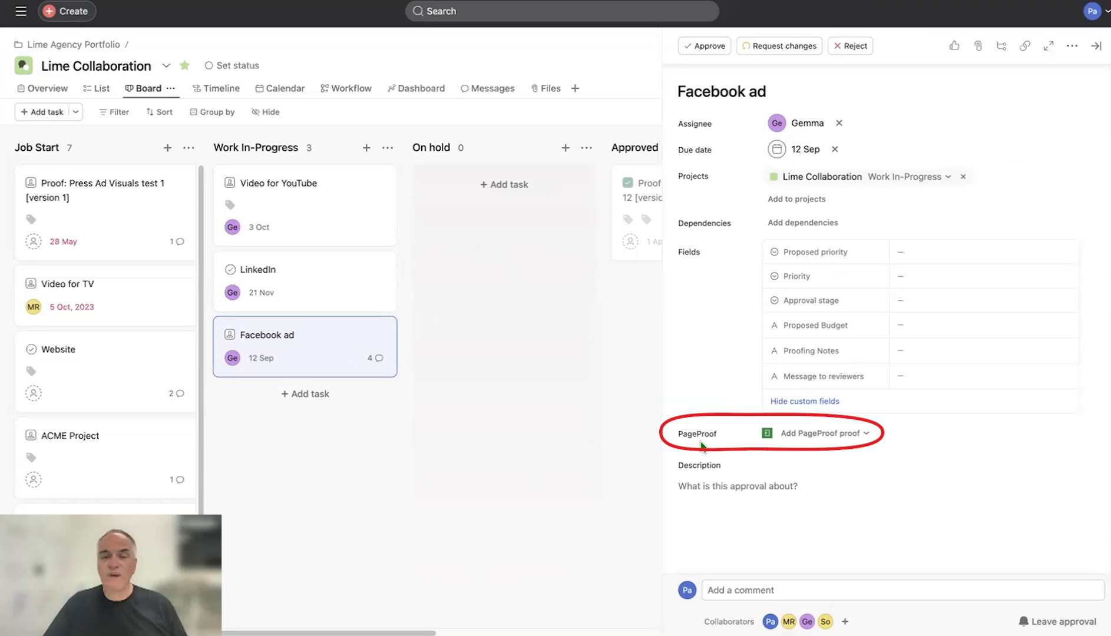
pyautogui.click(860, 436)
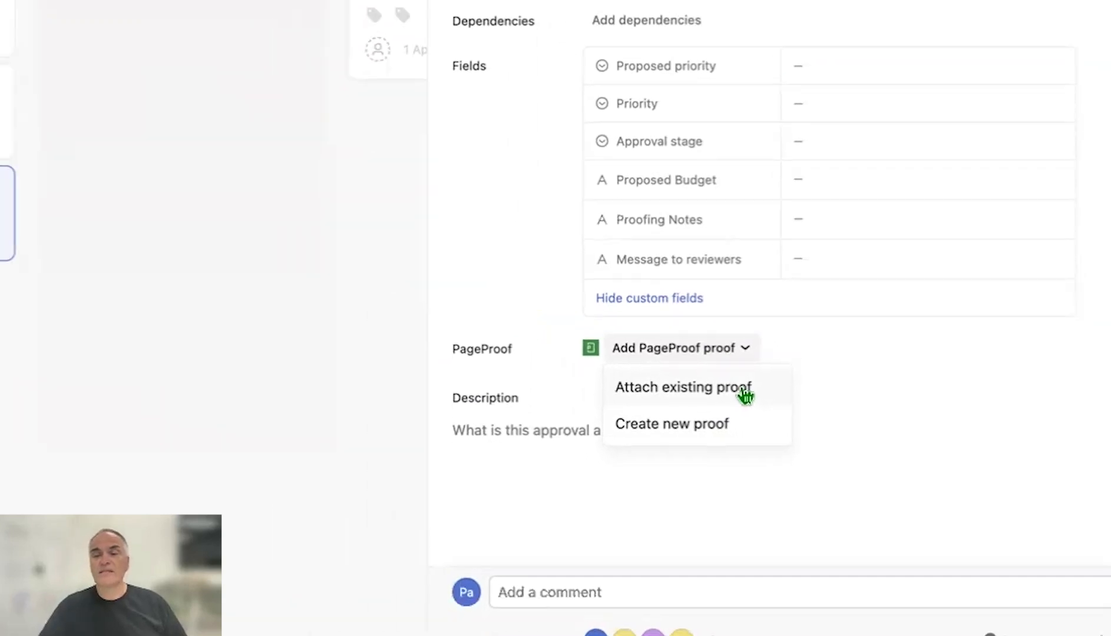
pyautogui.click(1021, 449)
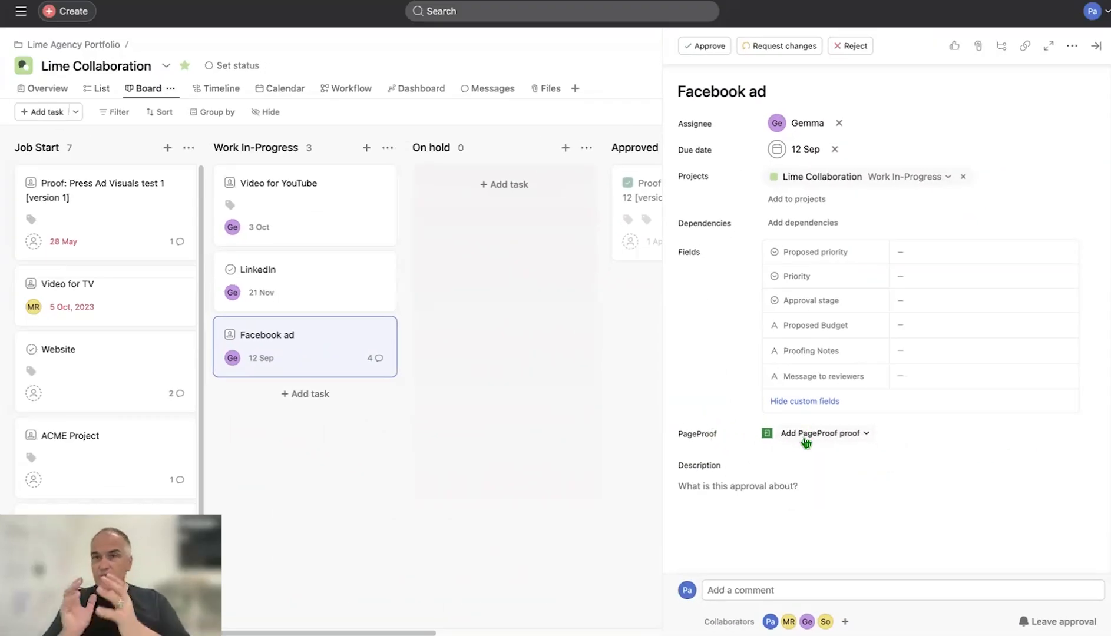
# Review the project's rules and PageProof app in the customization settings, and look through the templates for adding a rule.
pyautogui.click(1096, 45)
pyautogui.click(1074, 44)
pyautogui.click(846, 228)
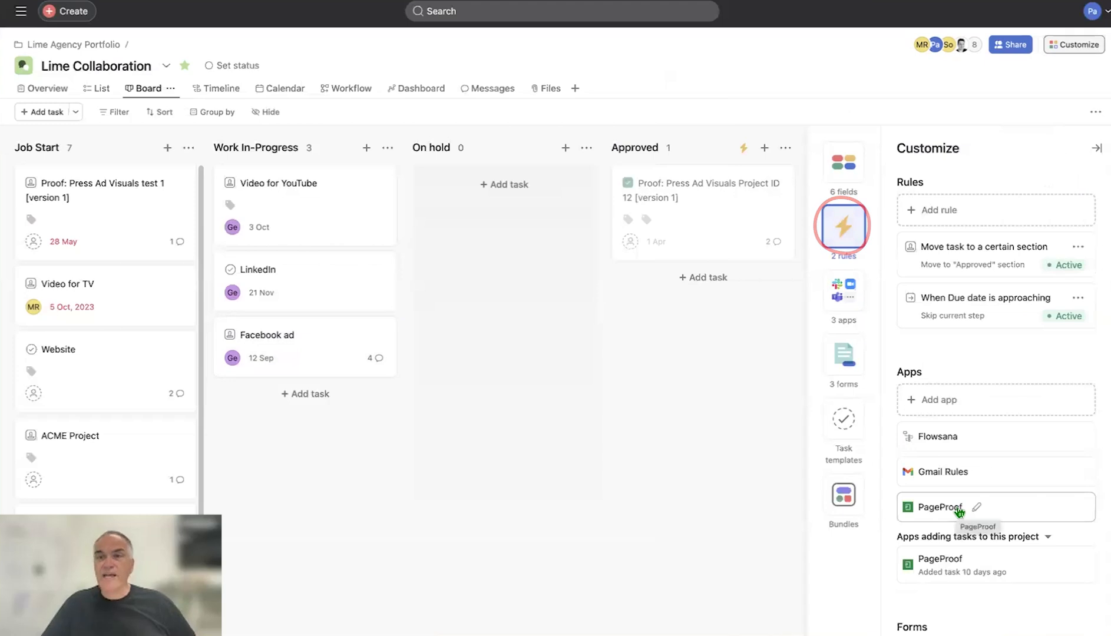
pyautogui.click(946, 215)
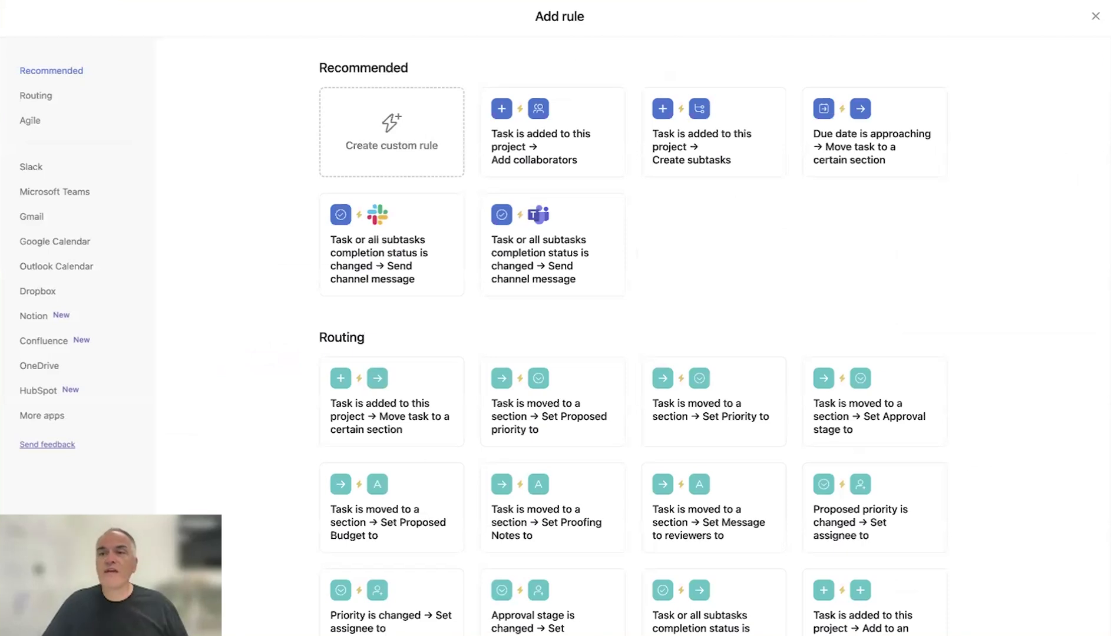
pyautogui.click(1096, 16)
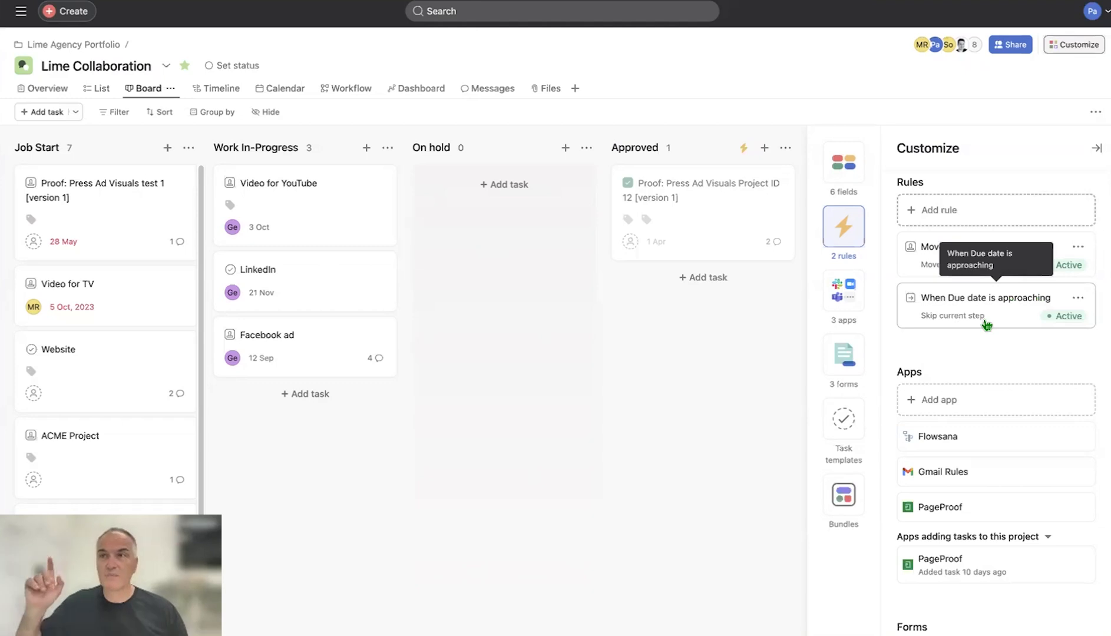
pyautogui.click(1097, 148)
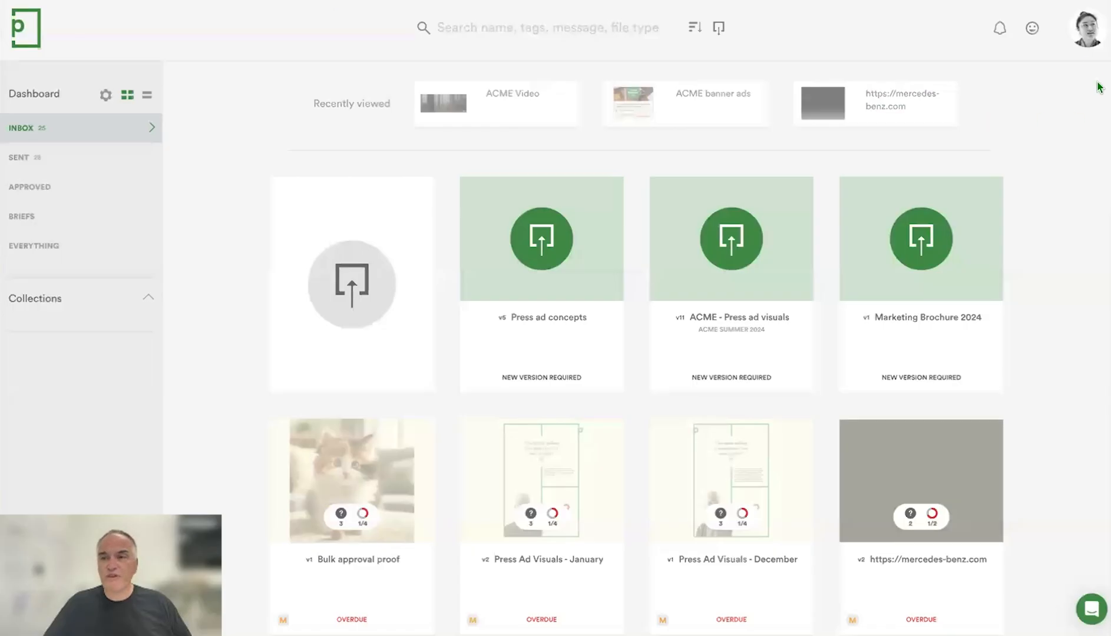
# In PageProof, open the team integrations and examine the settings of the Asana integration.
pyautogui.click(1087, 37)
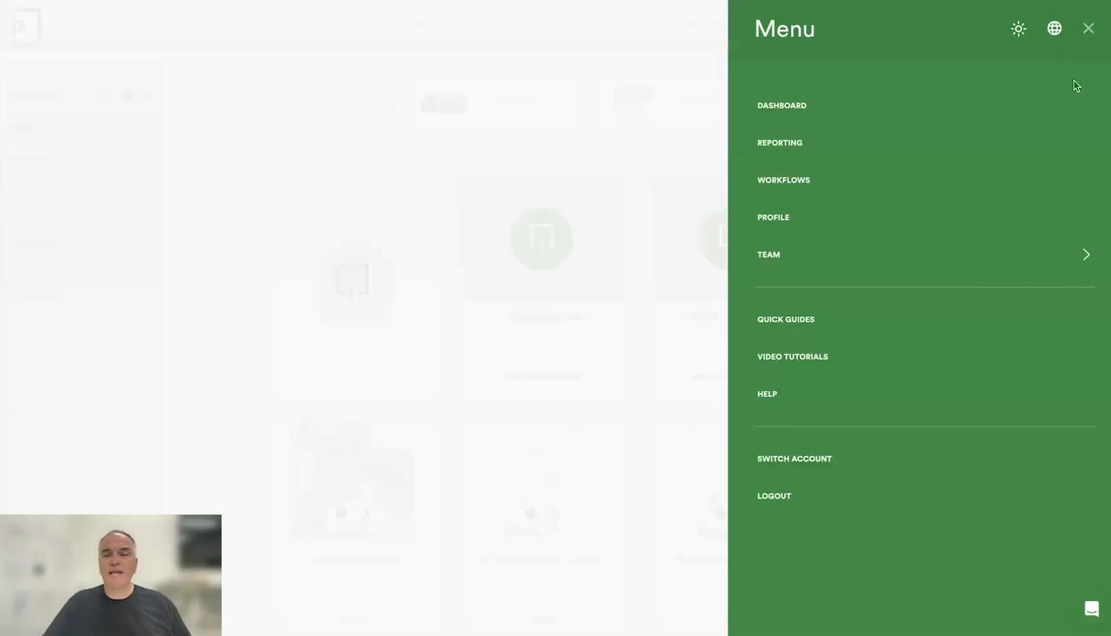
pyautogui.click(1047, 262)
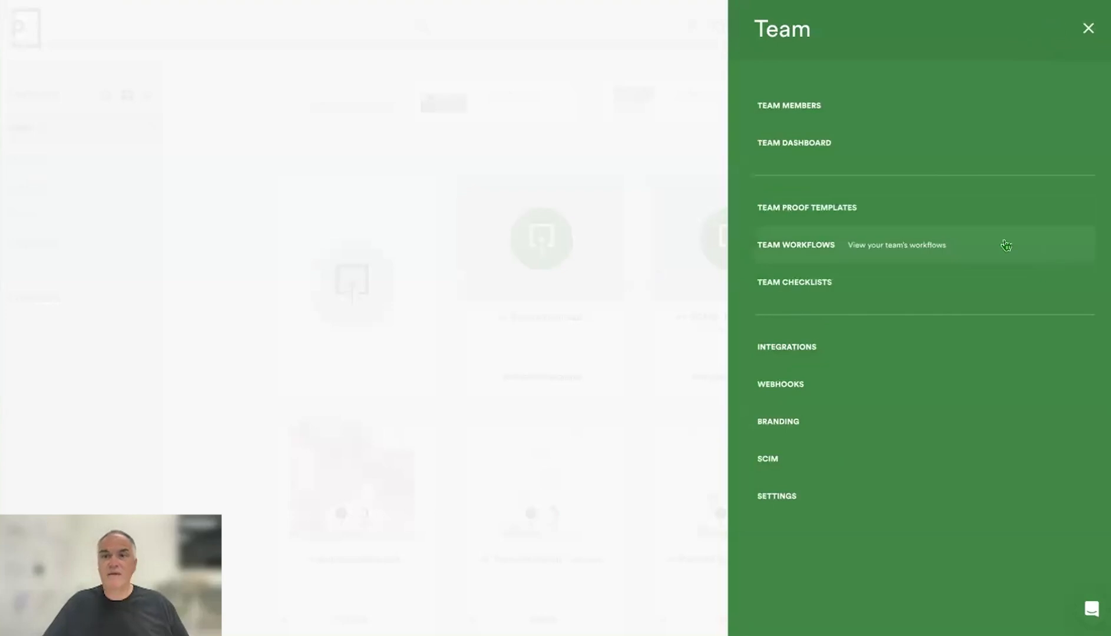
pyautogui.click(820, 349)
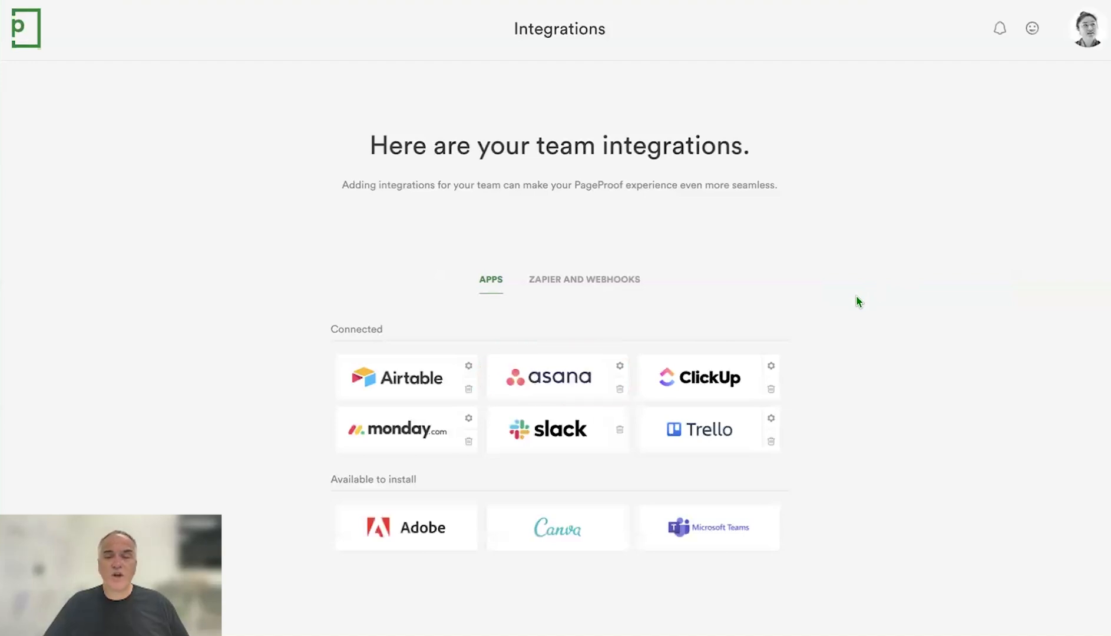
pyautogui.click(620, 366)
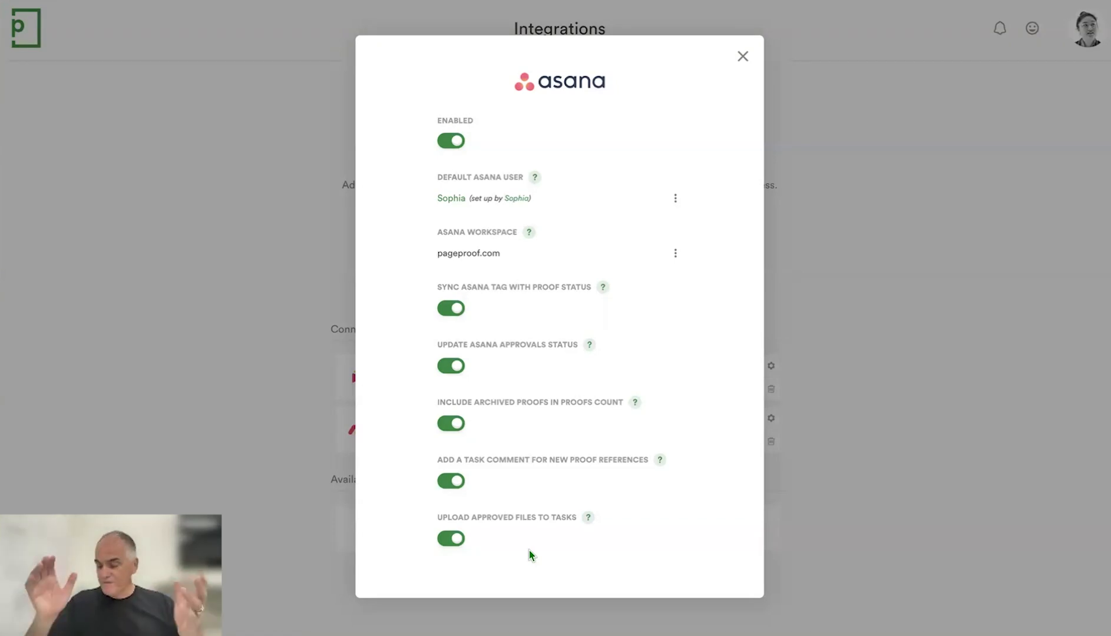
pyautogui.click(743, 57)
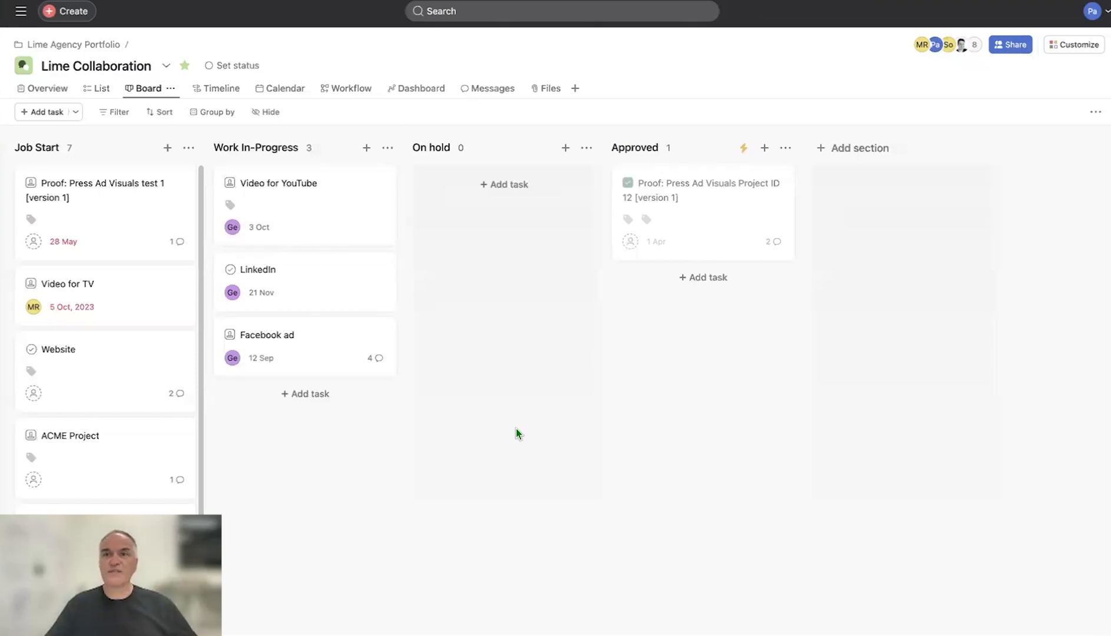
# Back in Asana, check the attachments of the Facebook ad approval and start creating a new PageProof proof from it.
pyautogui.click(315, 343)
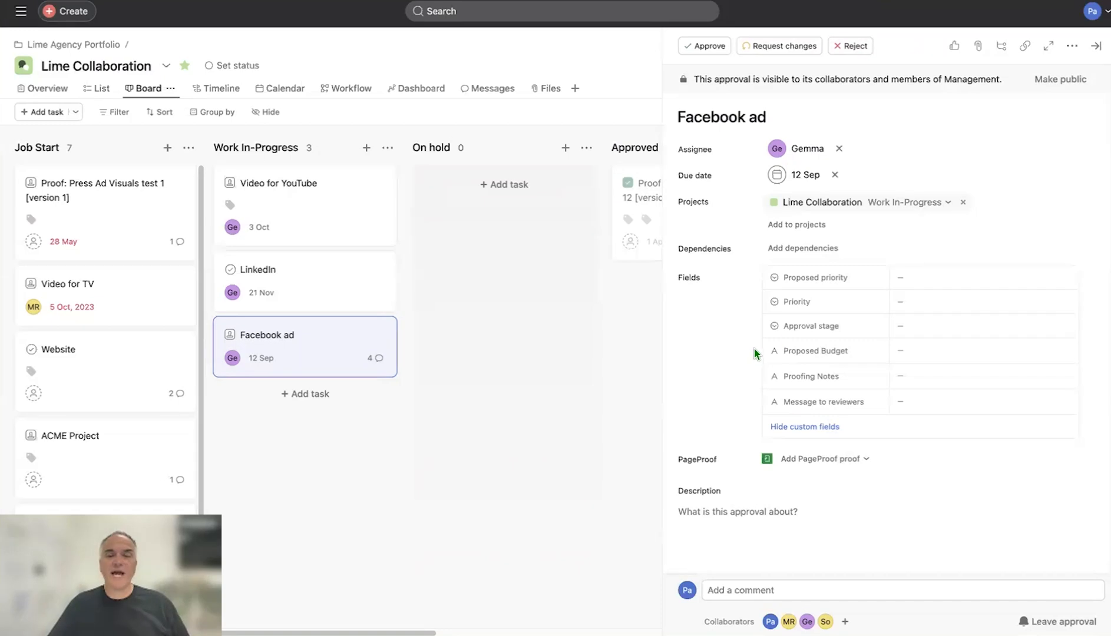
pyautogui.scroll(-3, 710, 359)
pyautogui.scroll(-2, 710, 357)
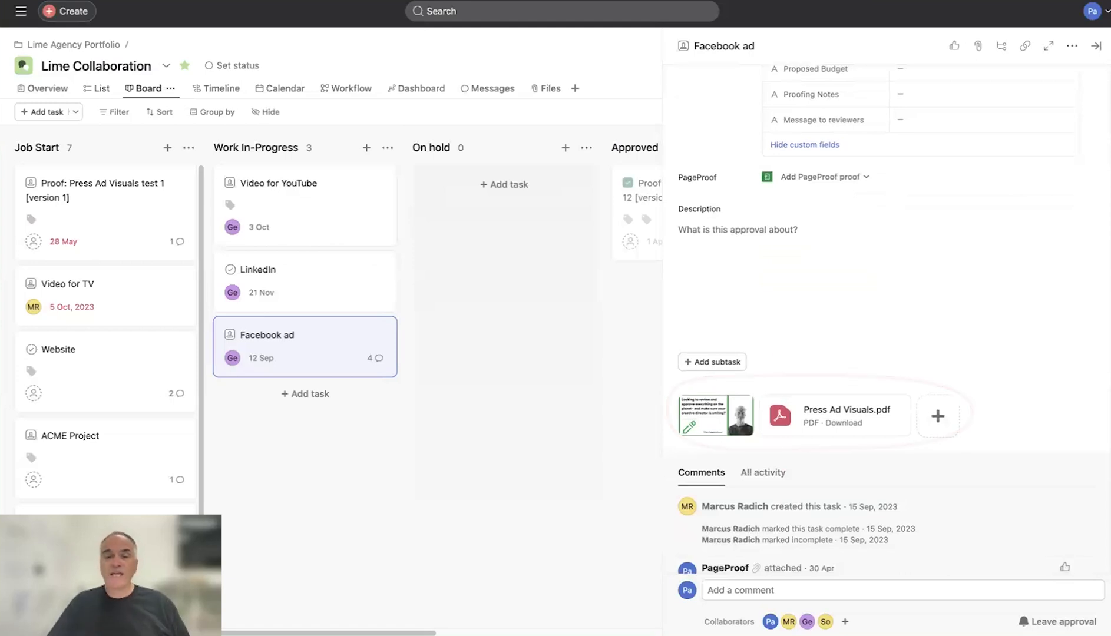
pyautogui.scroll(-3, 774, 359)
pyautogui.scroll(4, 906, 336)
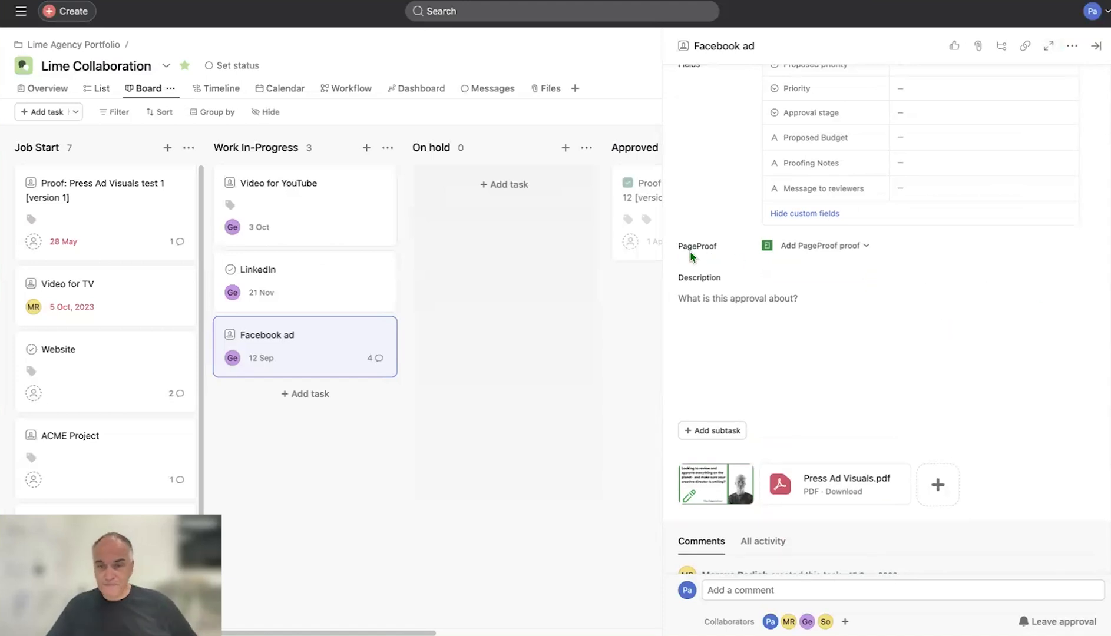
pyautogui.click(865, 246)
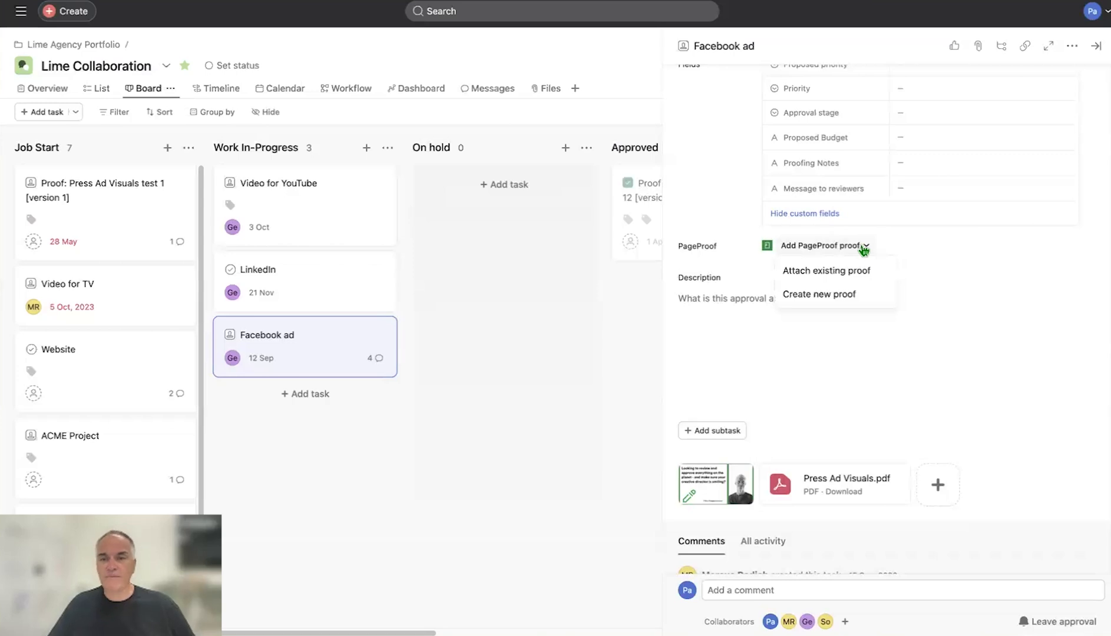
pyautogui.click(854, 300)
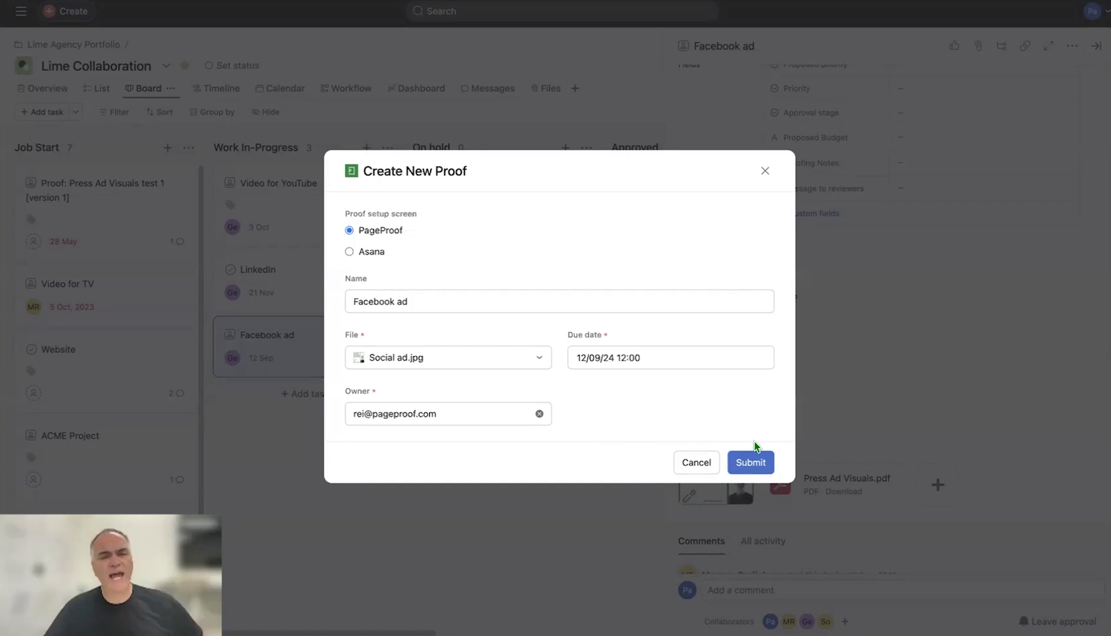
# Look through the workflow and checklist choices of the Asana proof setup screen, and return to the PageProof setup screen.
pyautogui.click(350, 252)
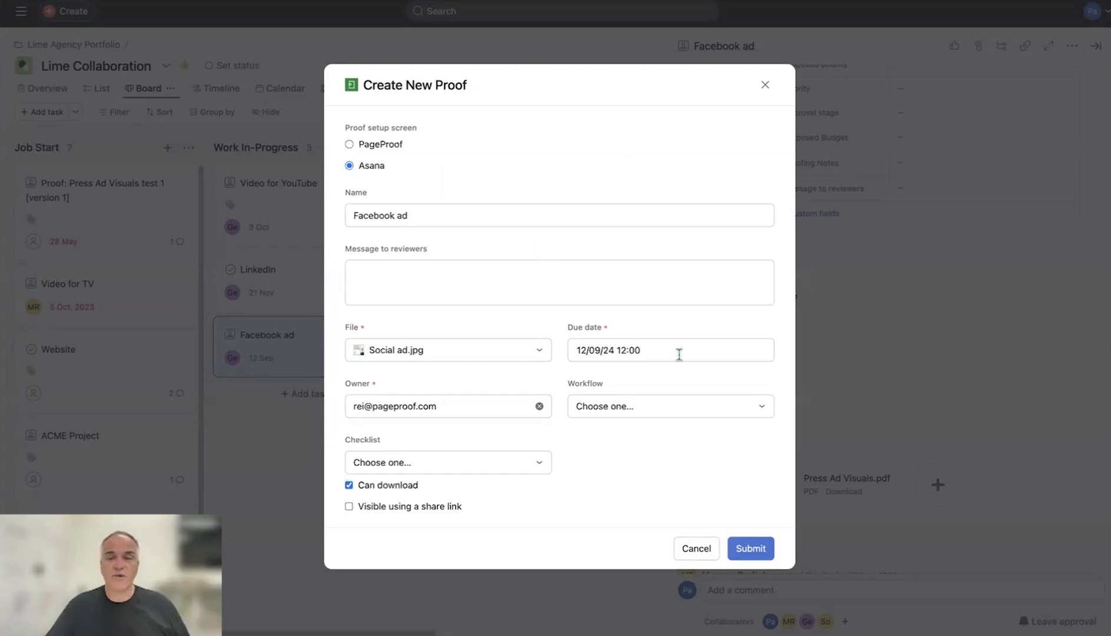
pyautogui.click(745, 414)
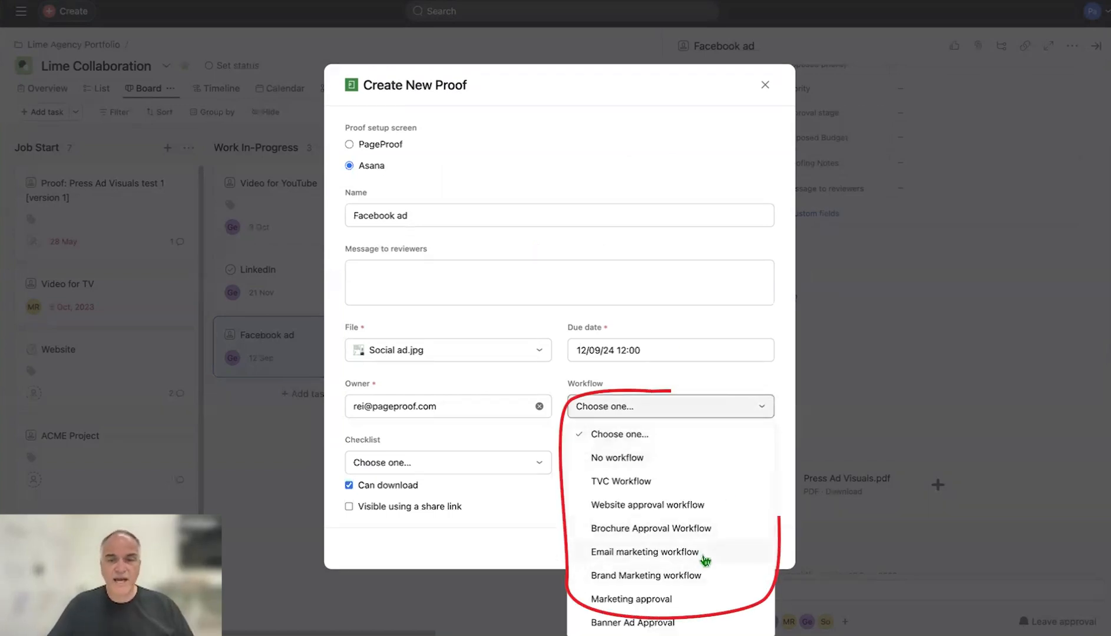
pyautogui.click(523, 524)
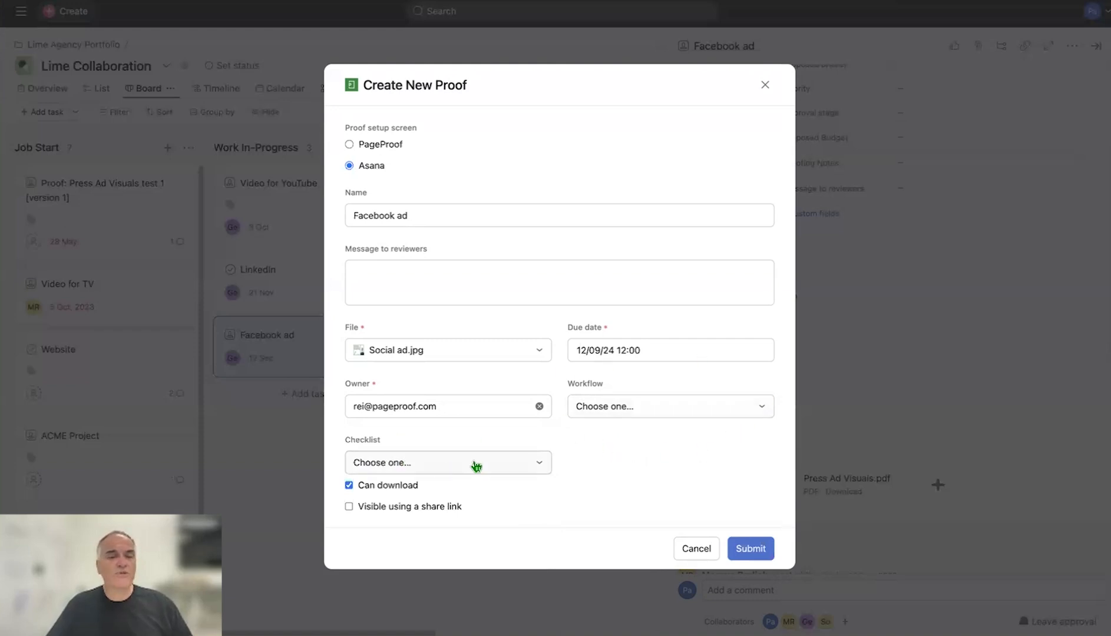
pyautogui.click(508, 465)
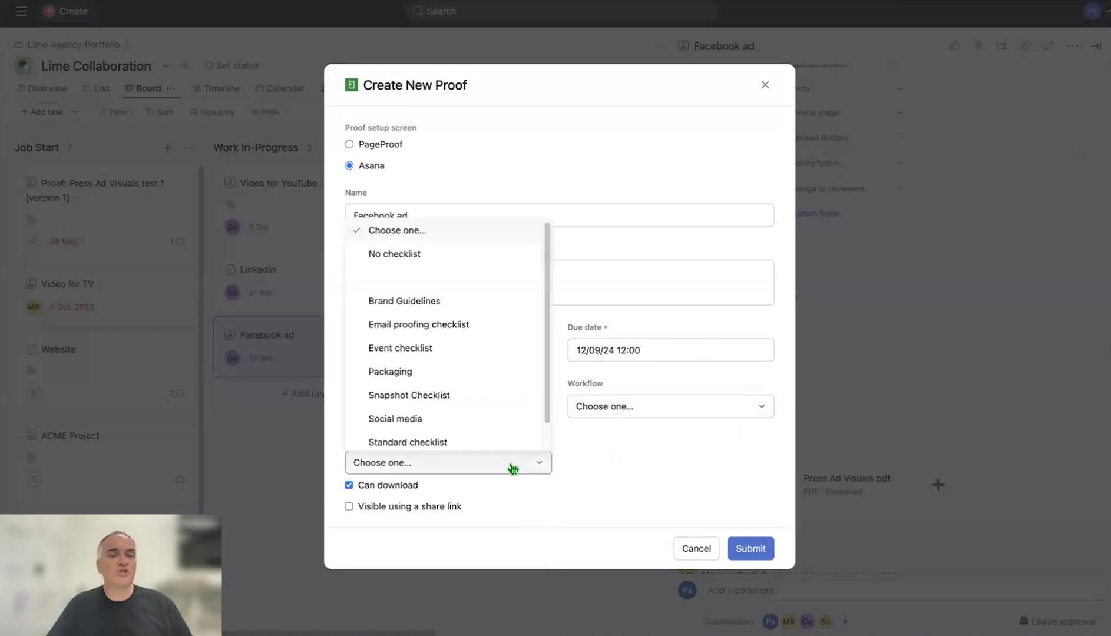
pyautogui.click(628, 480)
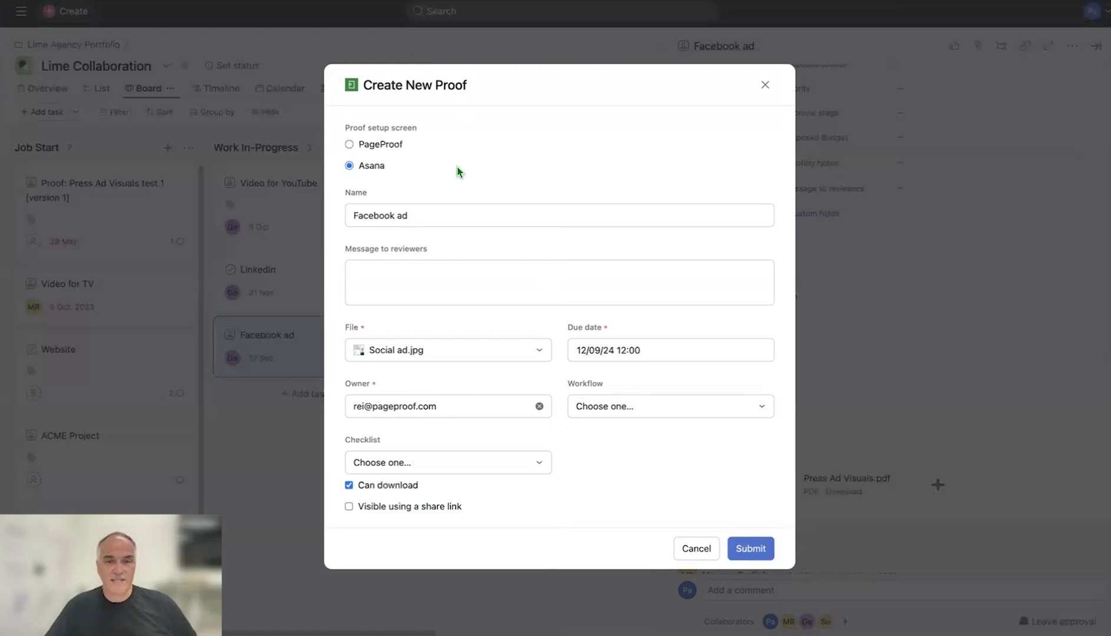
pyautogui.click(353, 146)
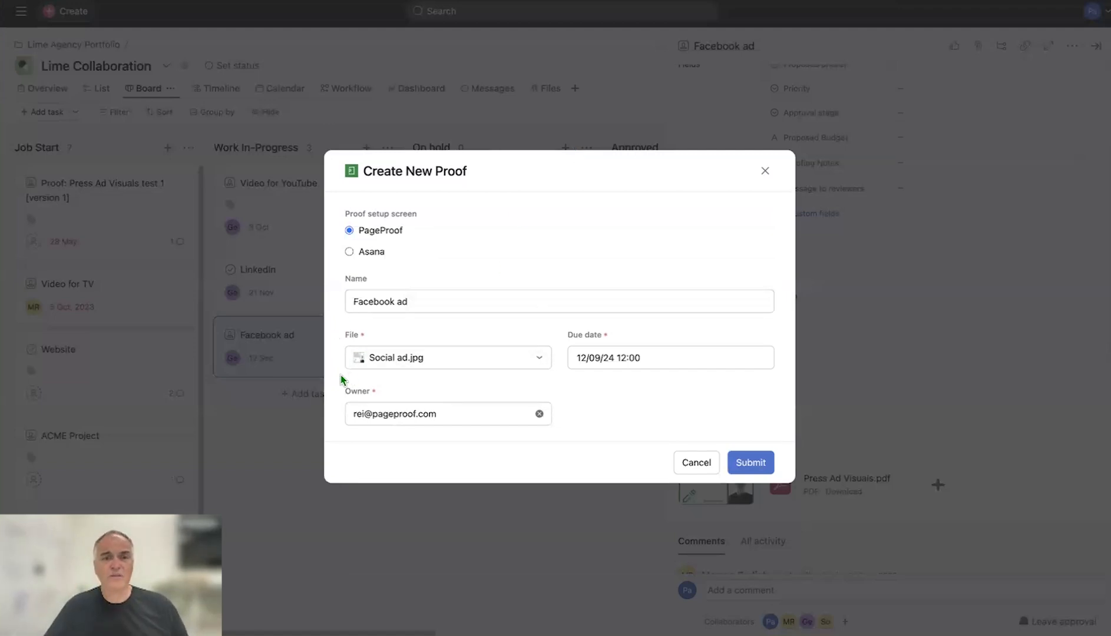
# Choose Press Ad Visuals.pdf as the proof's file and submit the new proof.
pyautogui.click(536, 356)
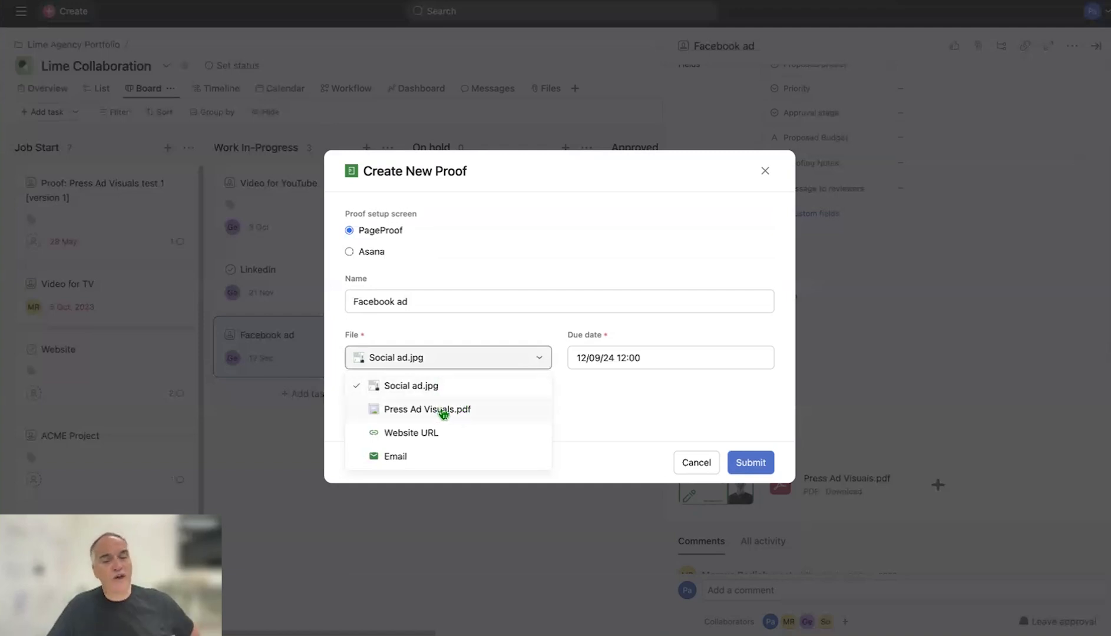
pyautogui.click(466, 411)
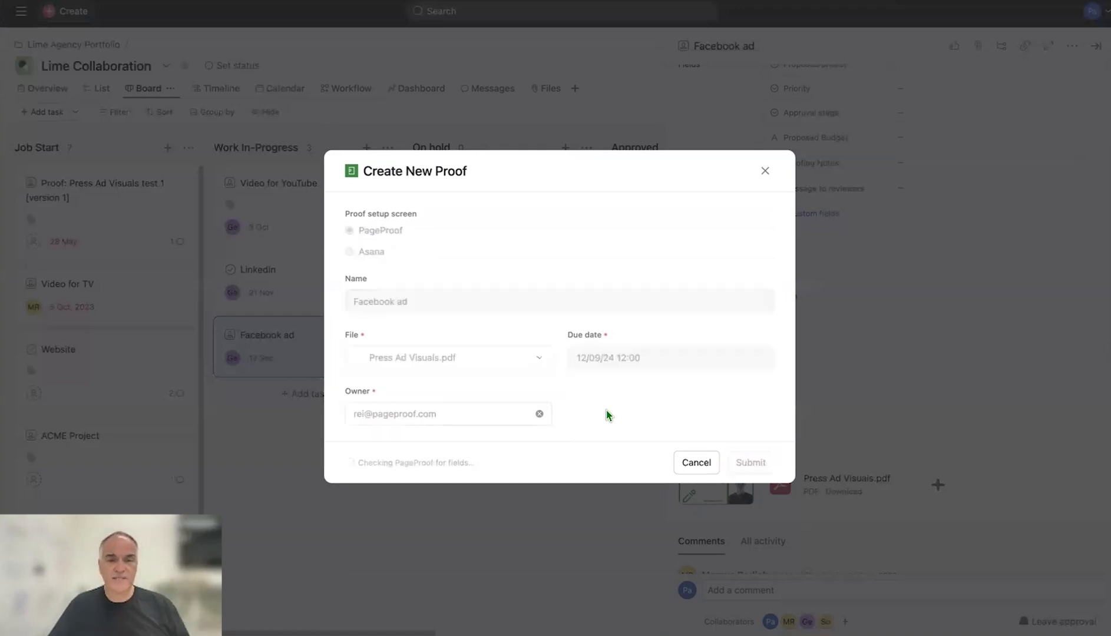
pyautogui.click(541, 359)
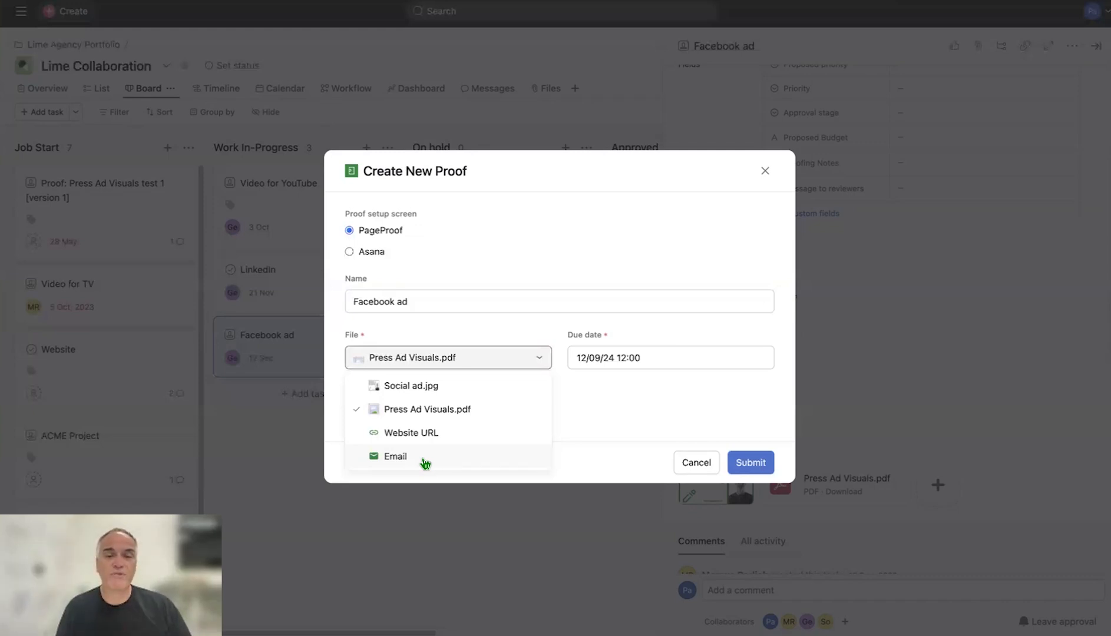
pyautogui.click(458, 411)
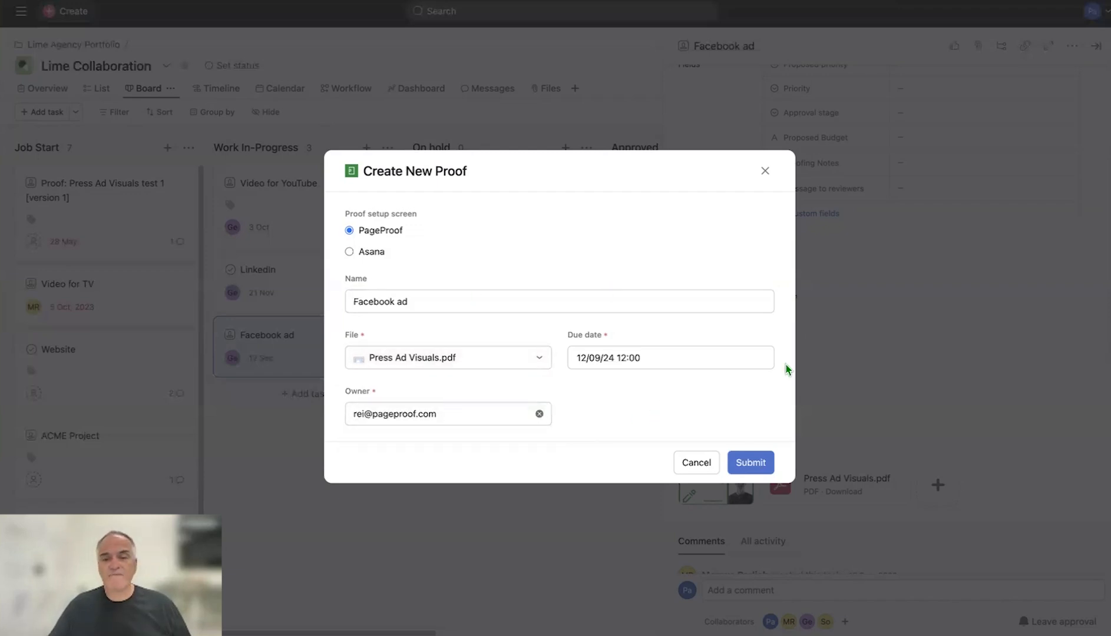
pyautogui.click(759, 466)
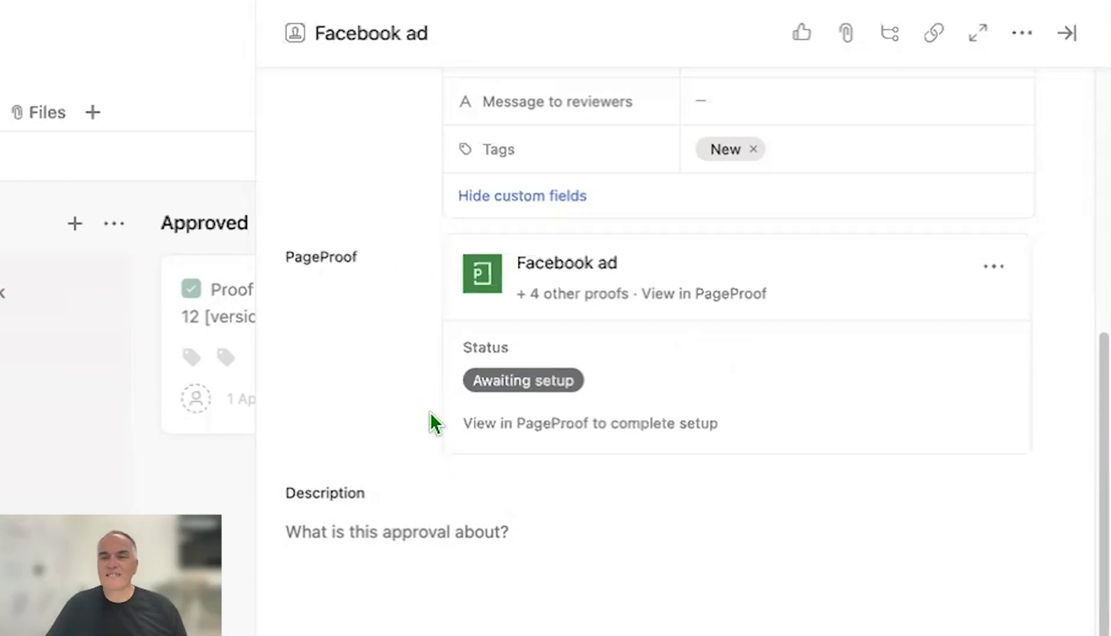
# Open the new proof's setup in PageProof and set its name to "Facebook ad - today".
pyautogui.click(563, 364)
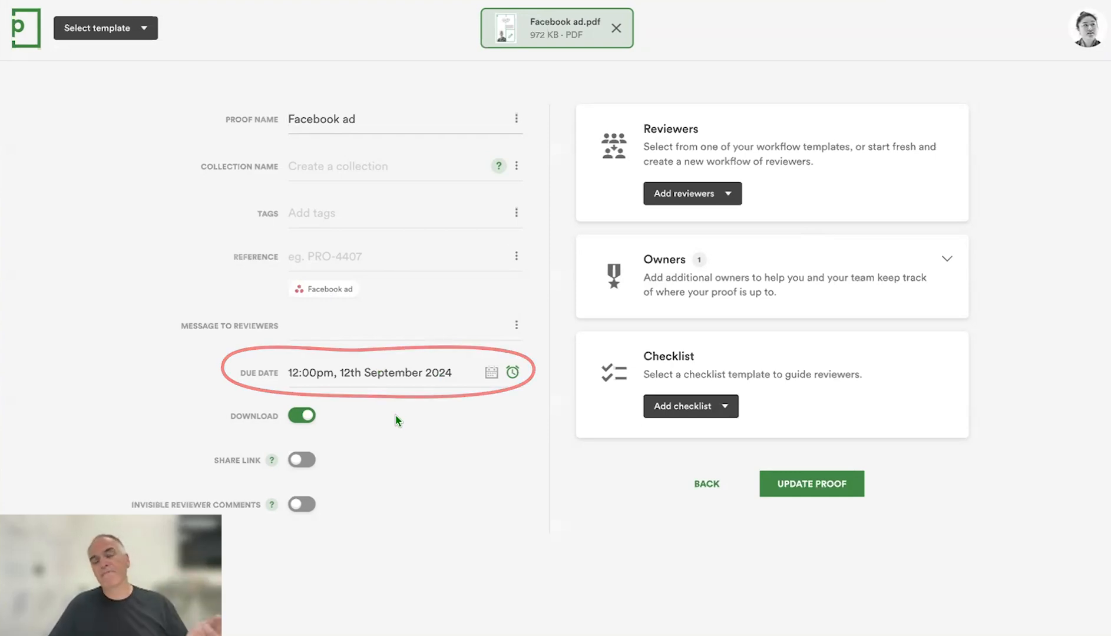
pyautogui.click(401, 119)
pyautogui.write('- today')
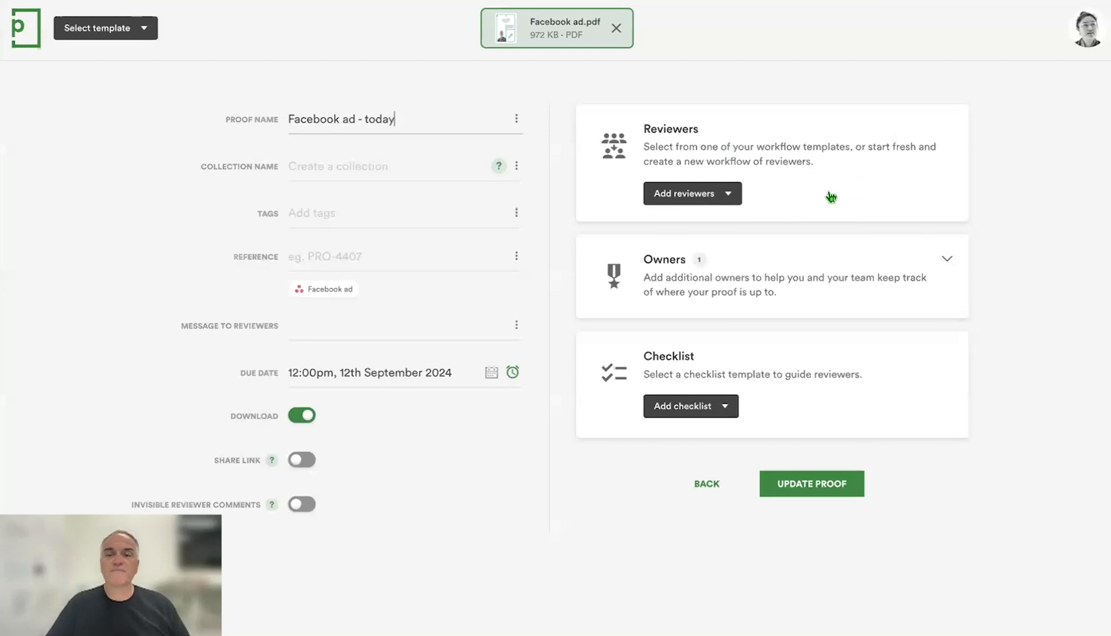
# Add reviewers from the "Product workflow (MR)" template and look over its steps.
pyautogui.click(719, 199)
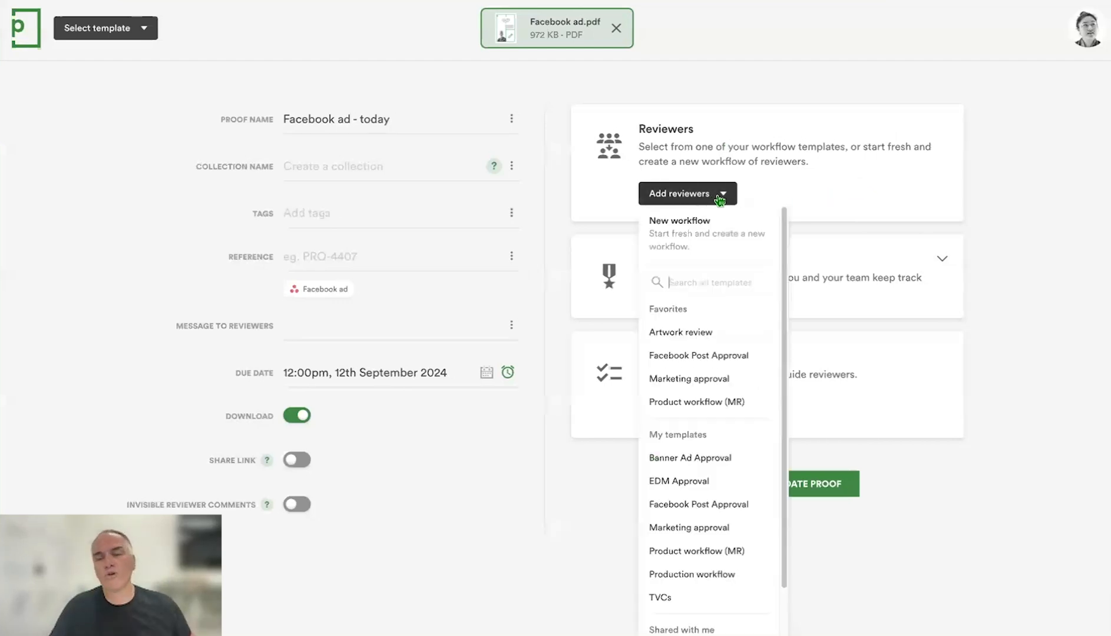
pyautogui.click(731, 404)
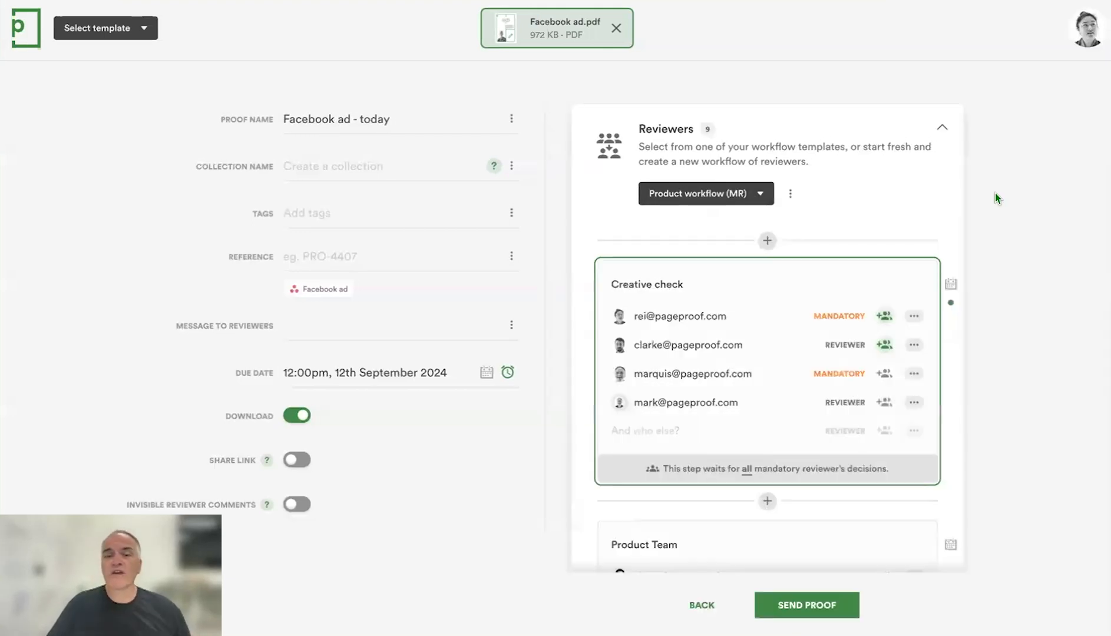
pyautogui.scroll(-2, 995, 193)
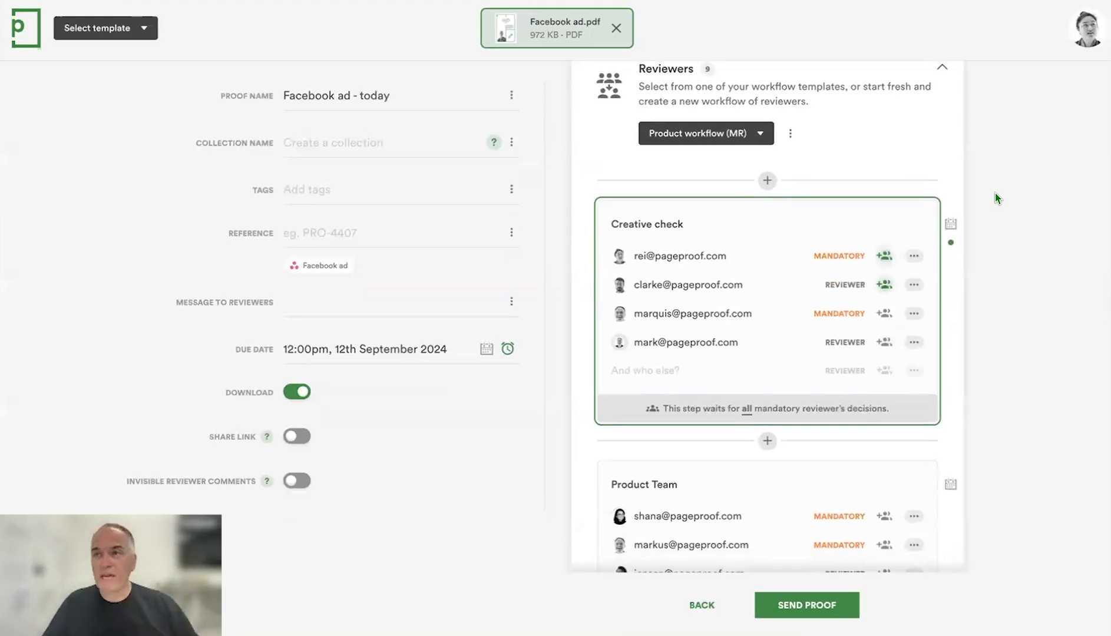
# Set the Creative check step to wait for 2 mandatory reviewers' decisions.
pyautogui.scroll(-1, 998, 195)
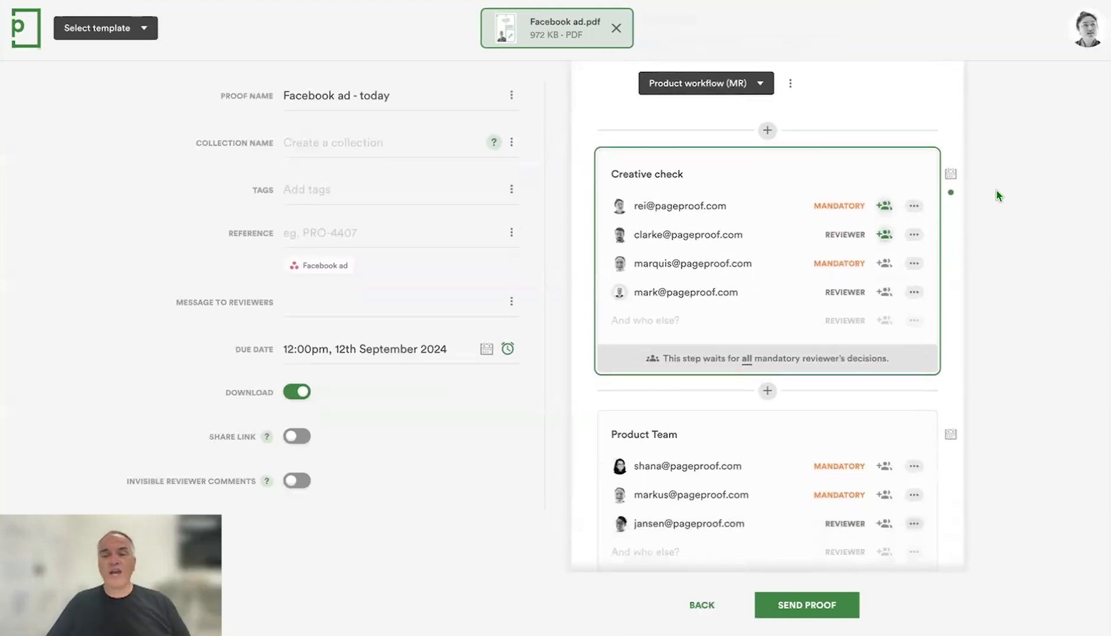
pyautogui.scroll(-1, 997, 195)
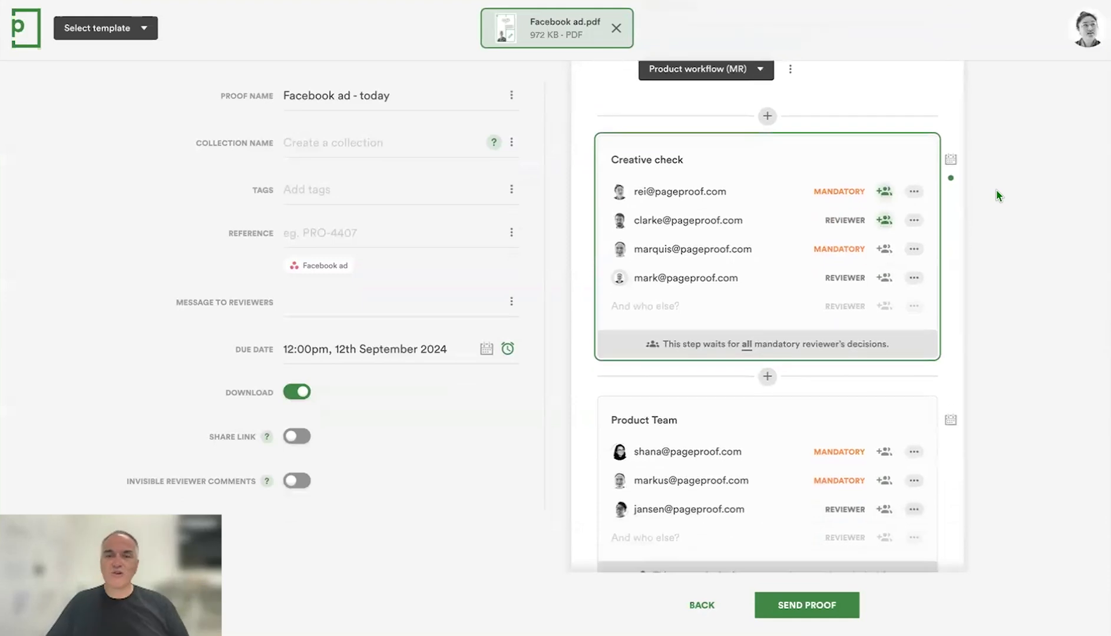
pyautogui.scroll(-1, 997, 195)
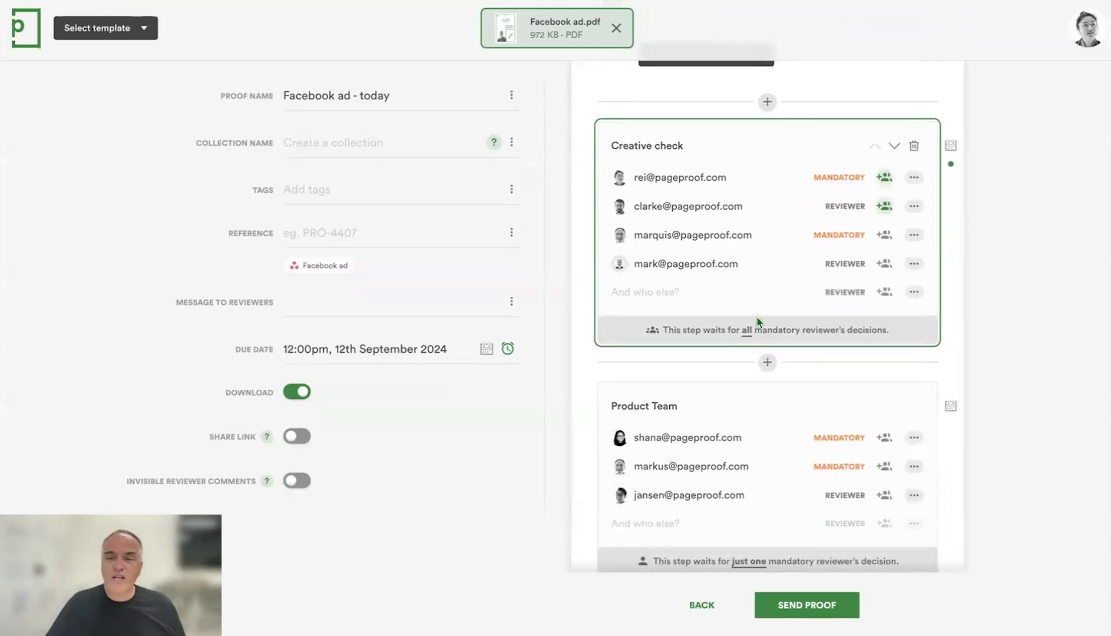
pyautogui.click(747, 333)
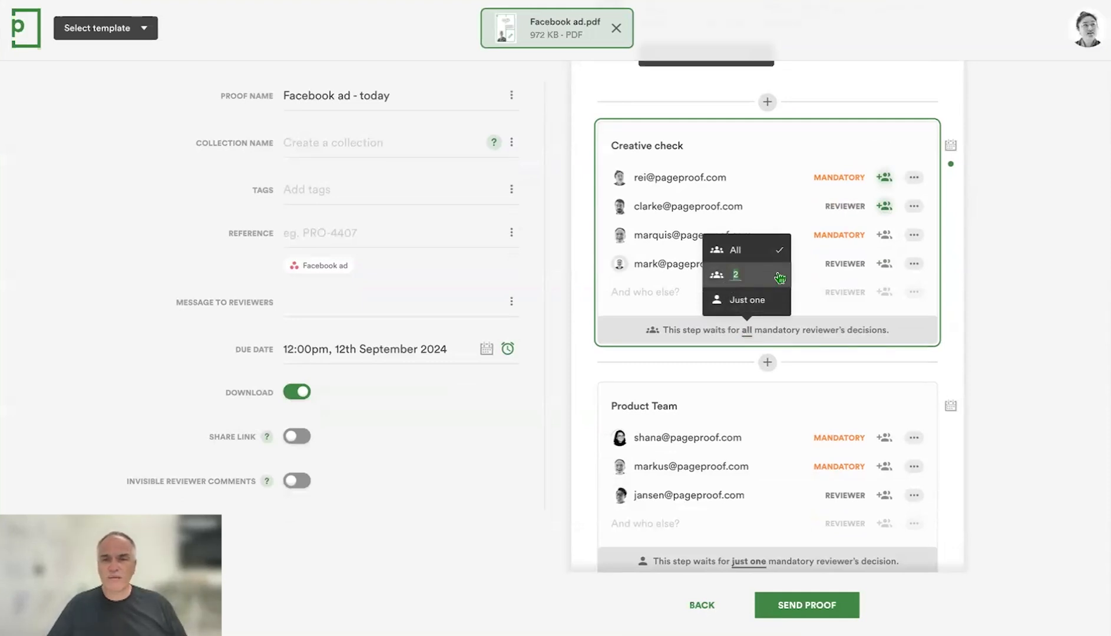
pyautogui.write('2')
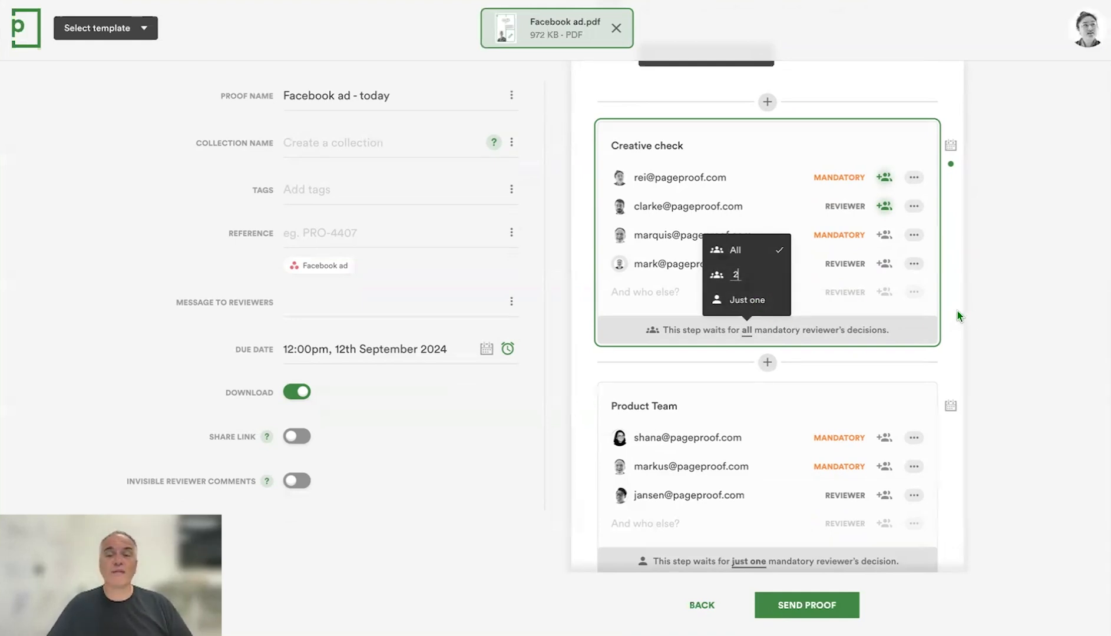
pyautogui.press('Return')
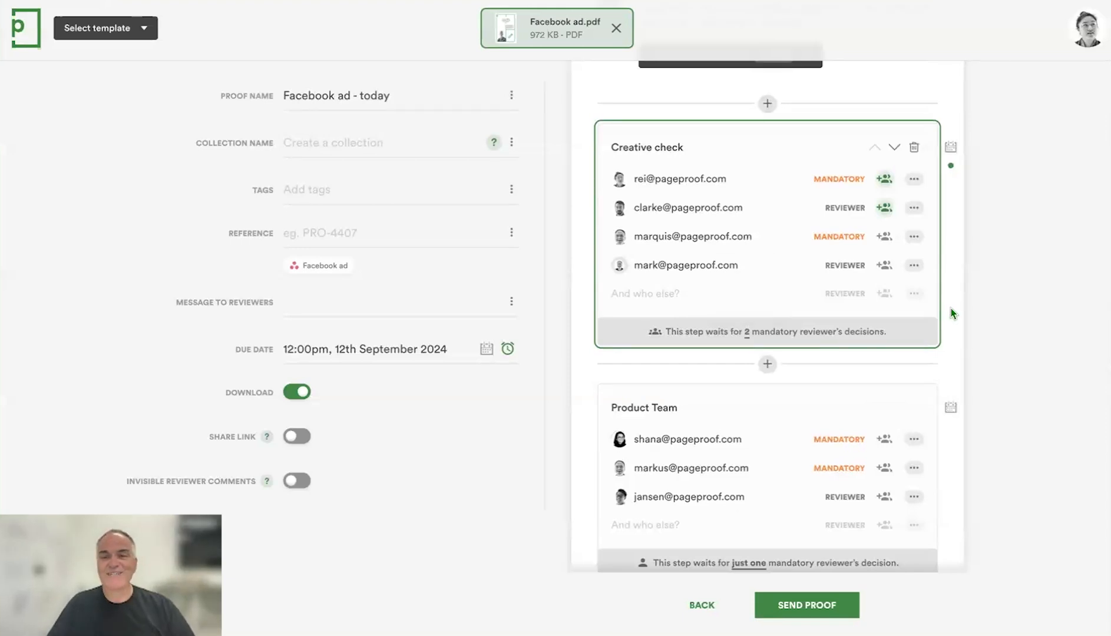
# Look over the remaining workflow steps and add the Packaging checklist template to the proof.
pyautogui.scroll(-5, 950, 308)
pyautogui.scroll(-3, 951, 312)
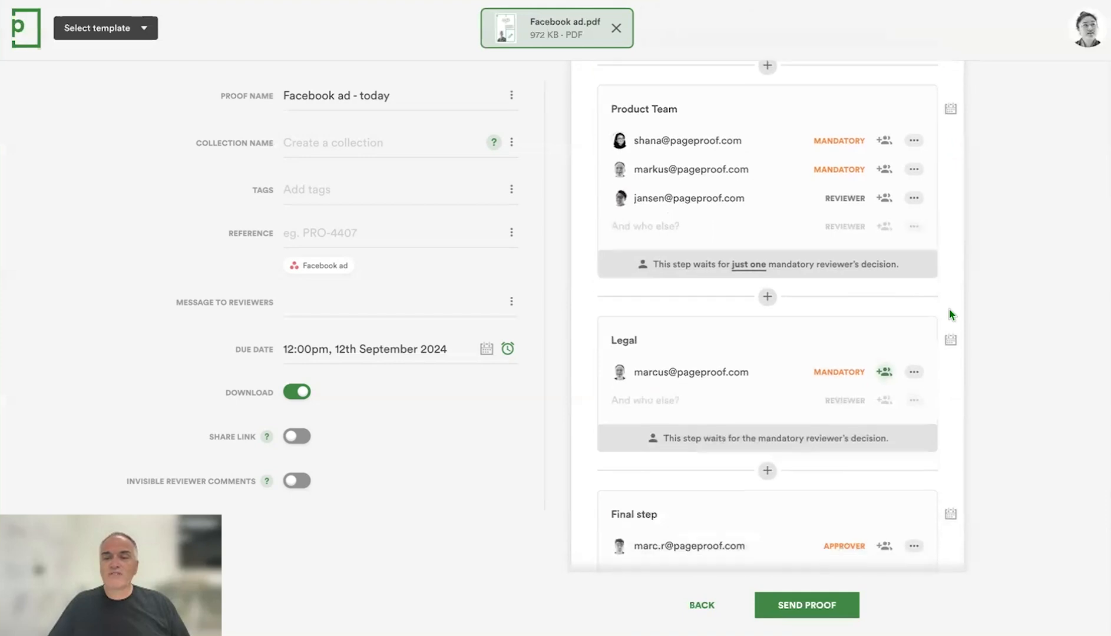
pyautogui.scroll(-2, 950, 315)
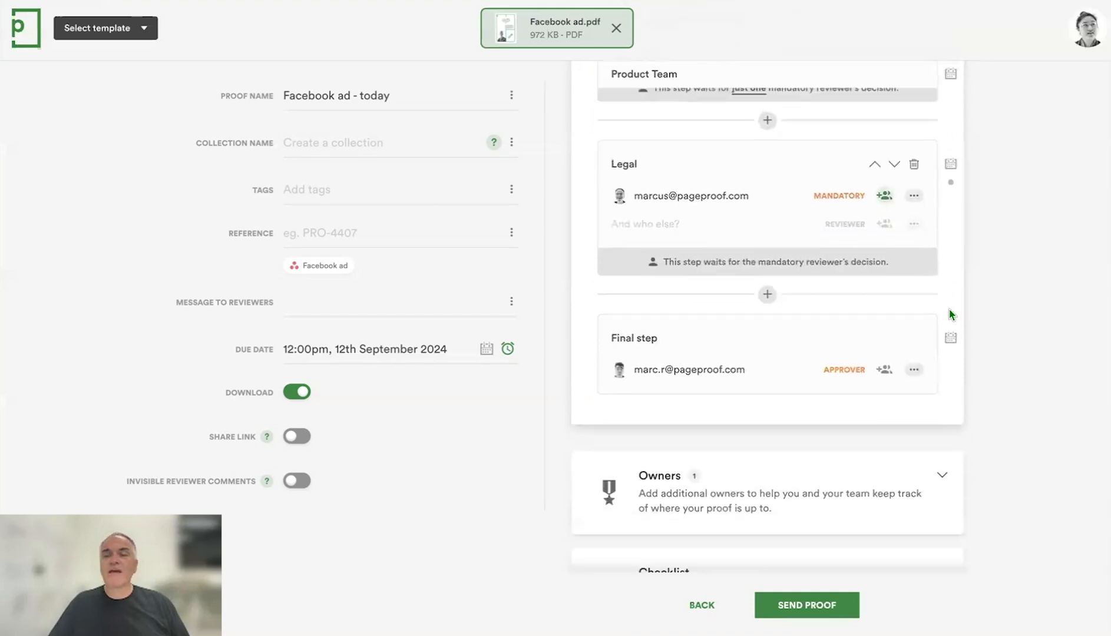
pyautogui.click(720, 533)
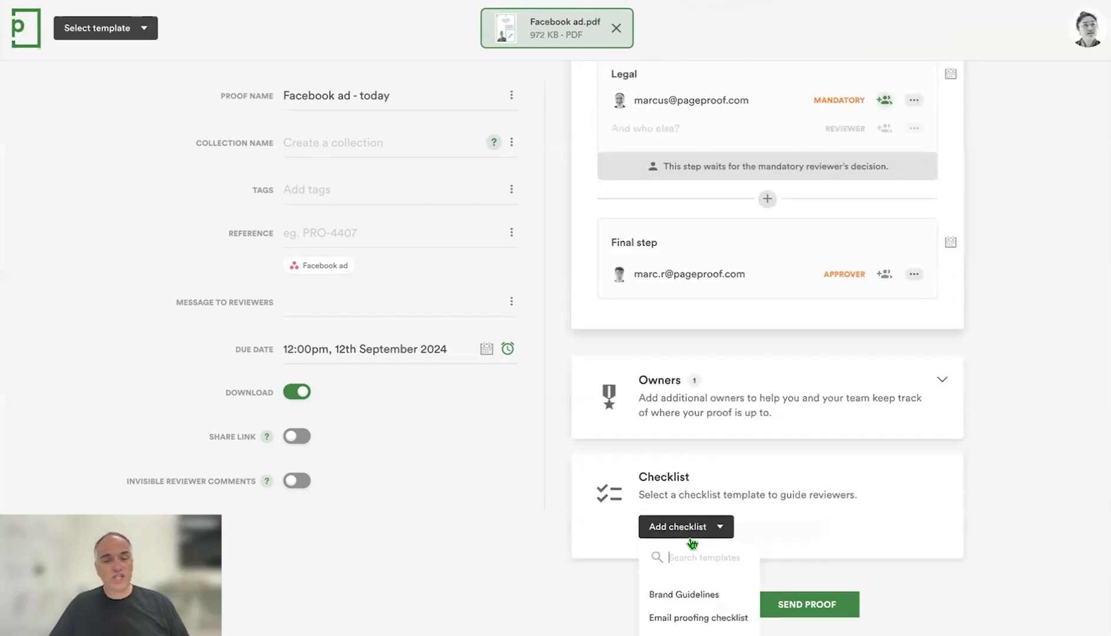
pyautogui.scroll(-2, 707, 530)
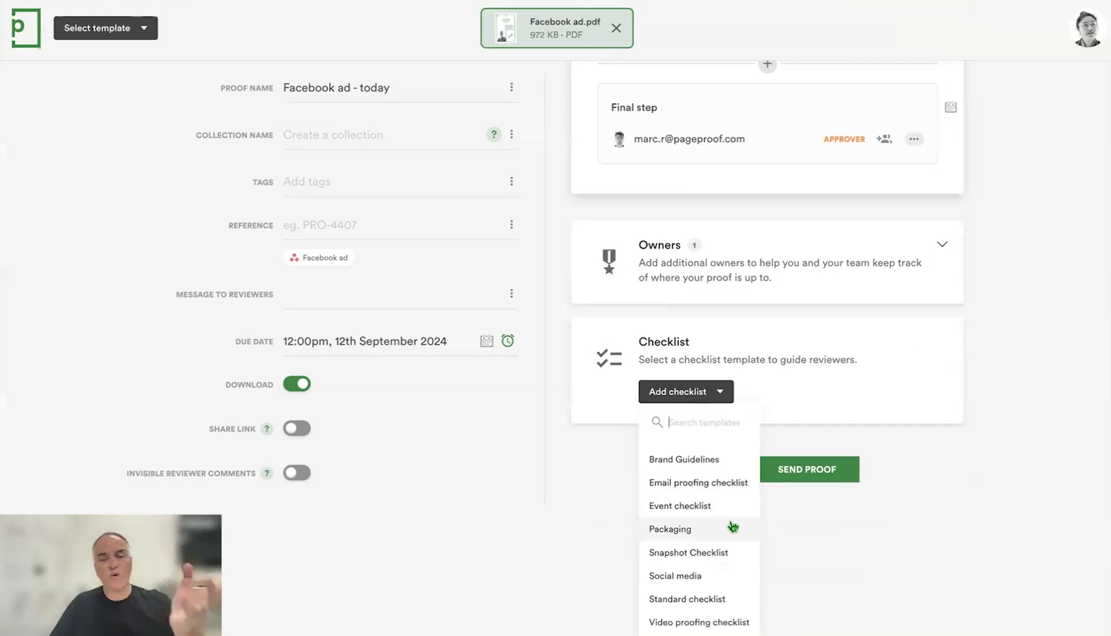
pyautogui.click(699, 530)
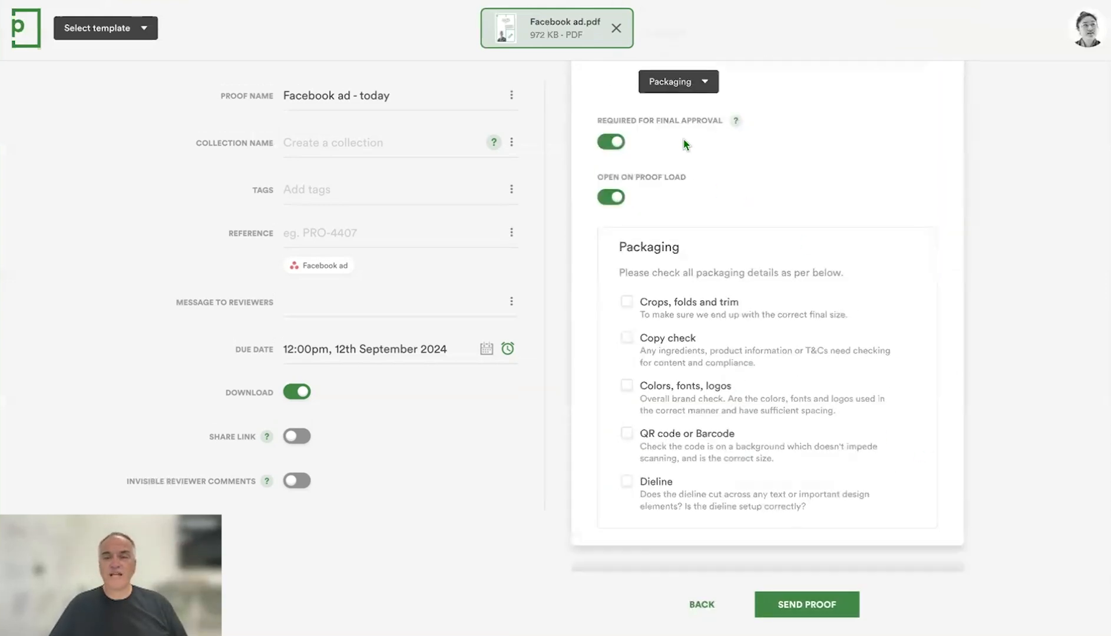
# Set the proof's checklist template to Social media and send the proof.
pyautogui.click(701, 83)
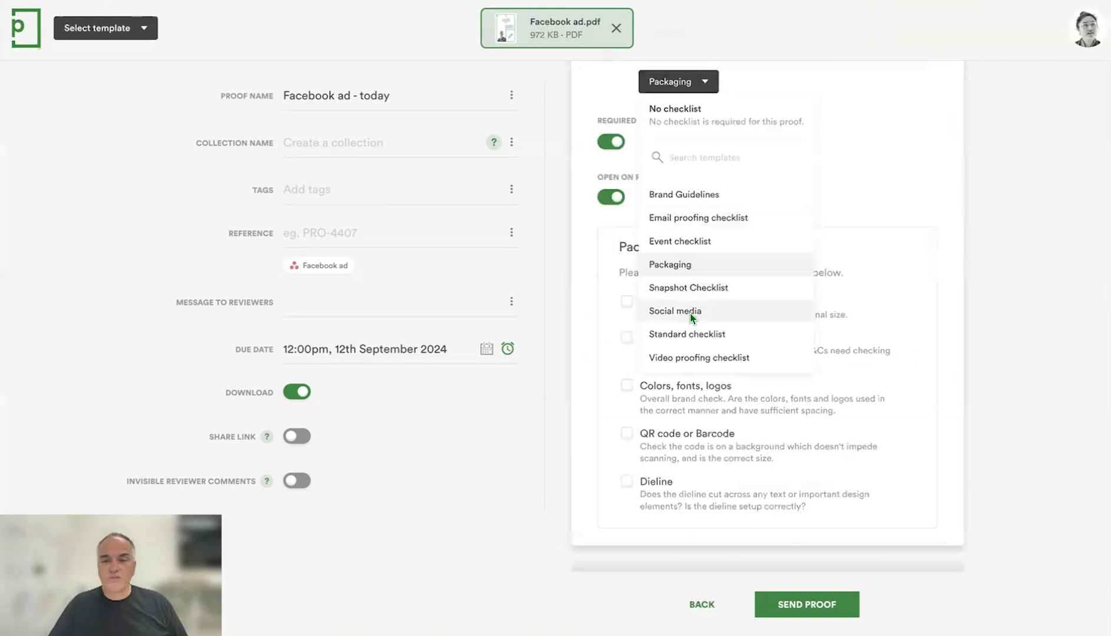
pyautogui.click(682, 312)
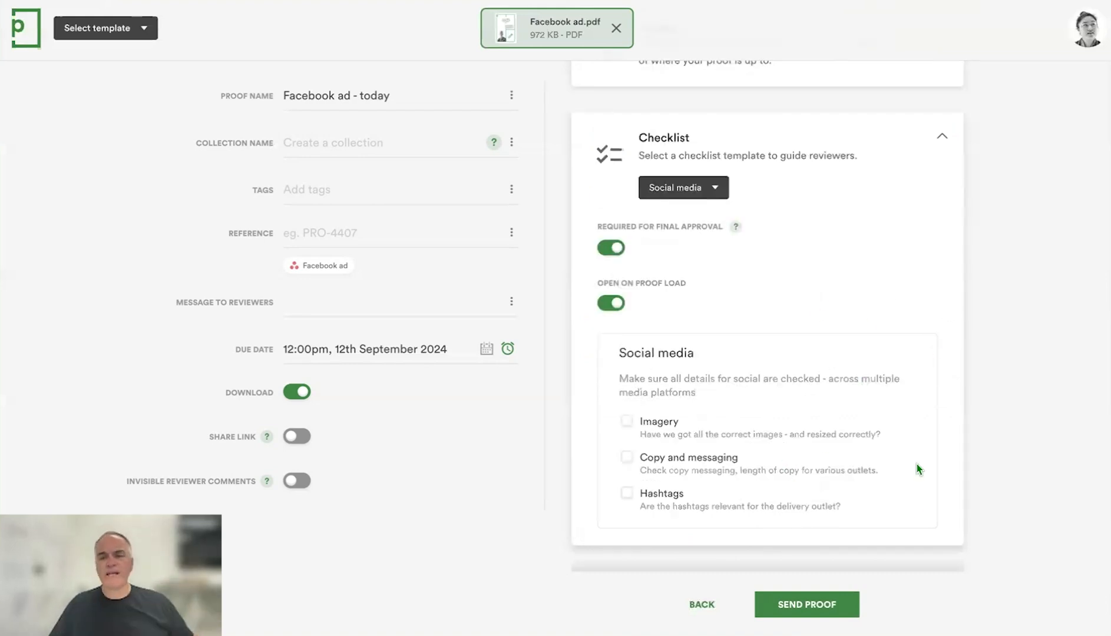
pyautogui.click(810, 612)
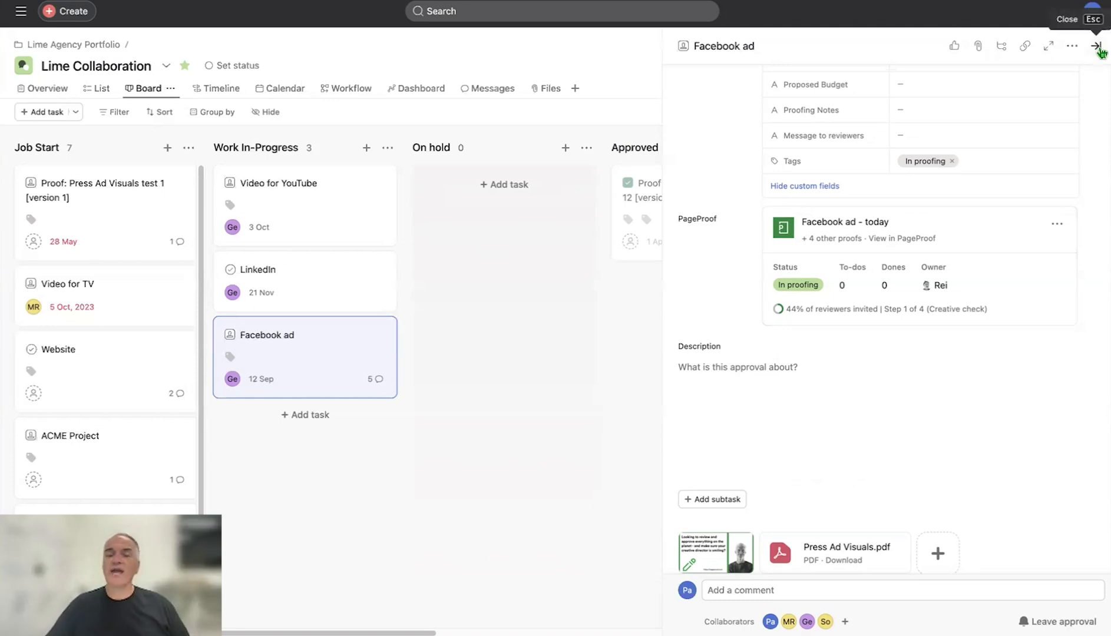
# Open the "Facebook ad - today" proof from the Asana task and complete its Imagery, Copy and messaging, and Hashtags checklist items.
pyautogui.click(903, 239)
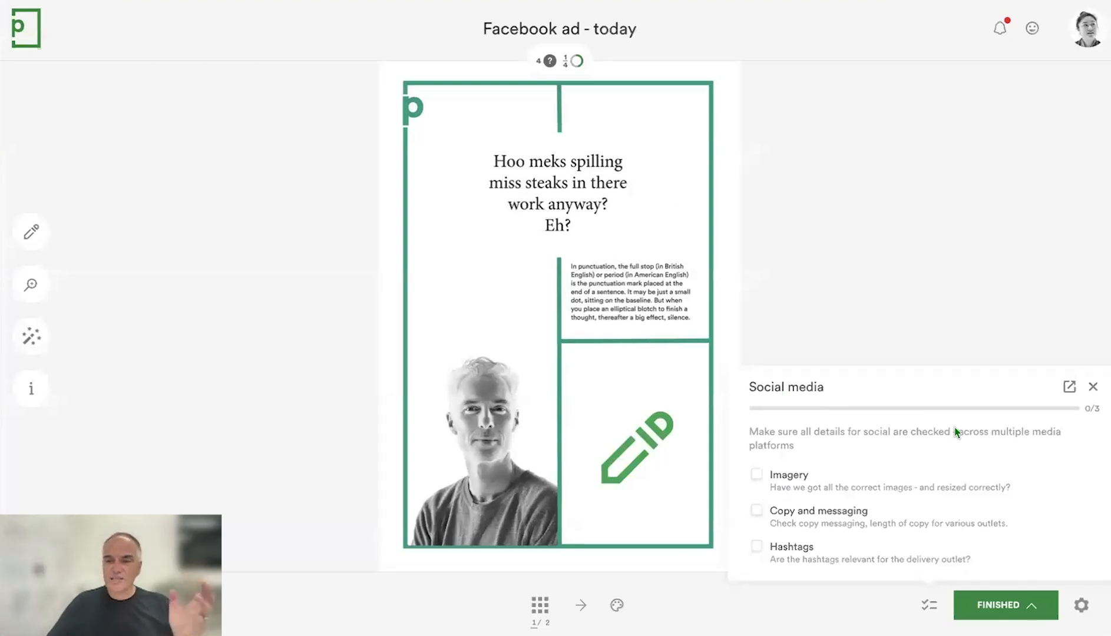
pyautogui.click(765, 479)
pyautogui.click(756, 511)
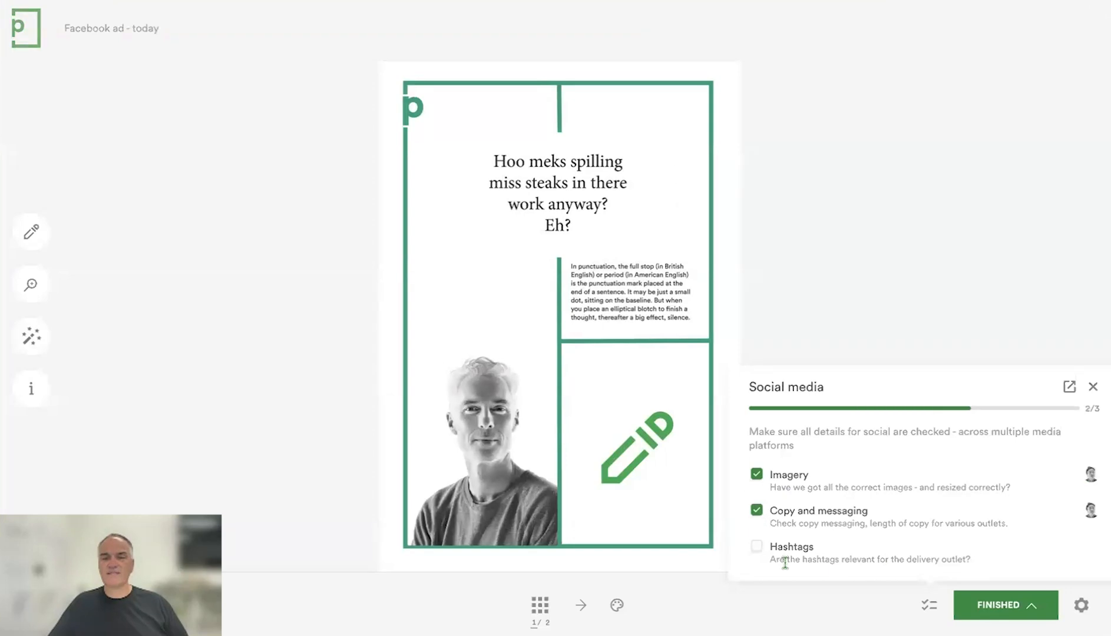
pyautogui.click(761, 549)
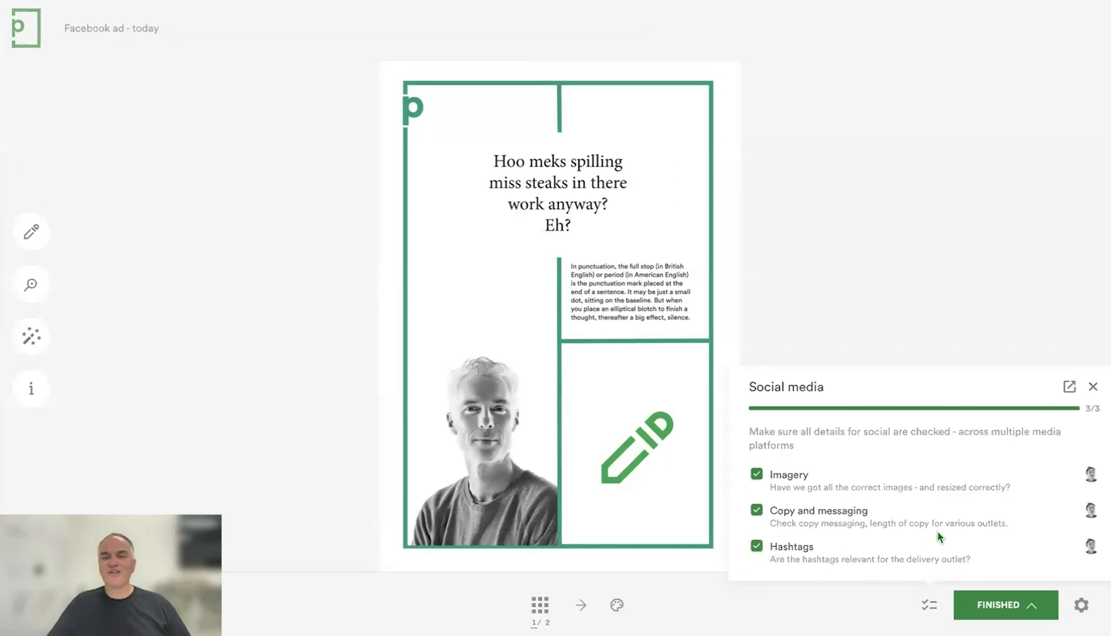
pyautogui.click(1093, 389)
# Draw a box around the green pencil graphic on page 1 and post the comment "Replace" with RedPen.png attached.
pyautogui.click(32, 232)
pyautogui.moveTo(583, 394)
pyautogui.mouseDown()
pyautogui.moveTo(672, 471)
pyautogui.moveTo(688, 500)
pyautogui.mouseUp()
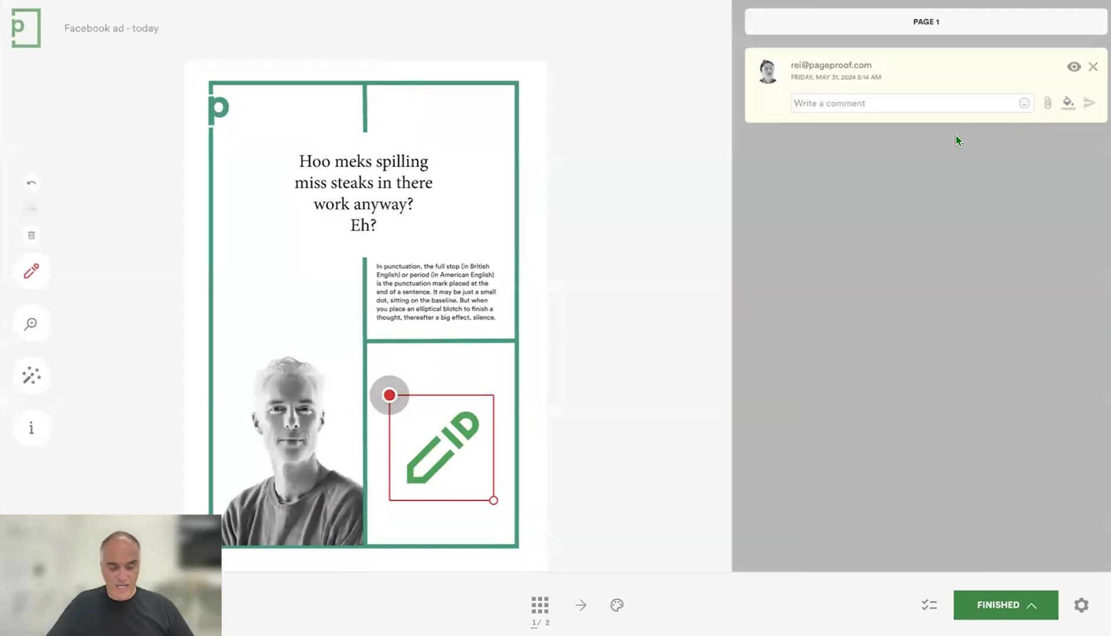
pyautogui.write('Replace')
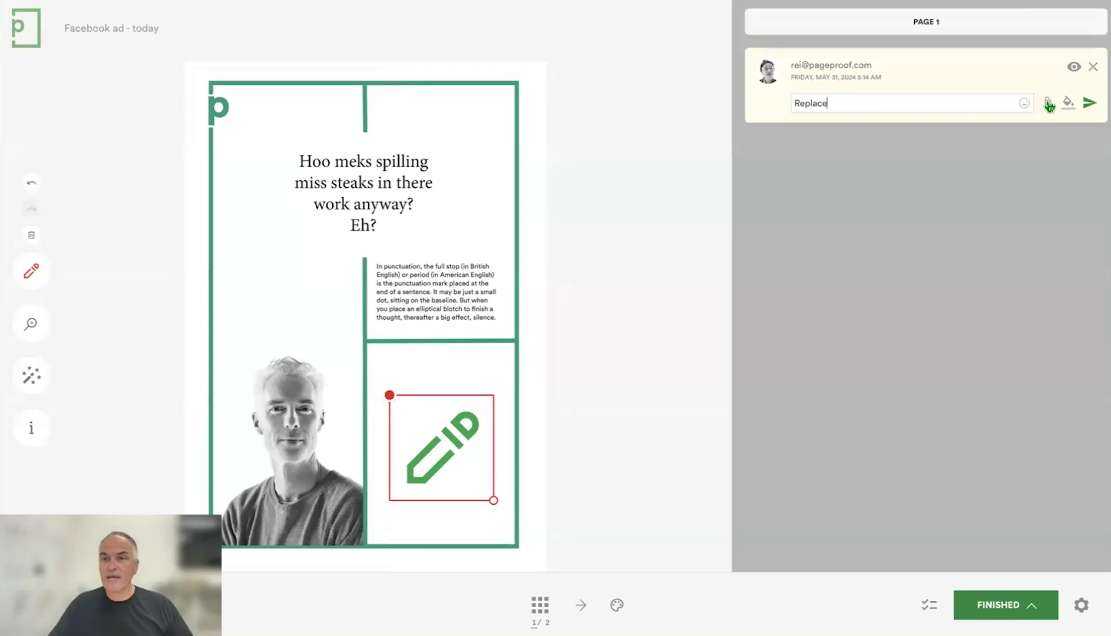
pyautogui.click(1048, 103)
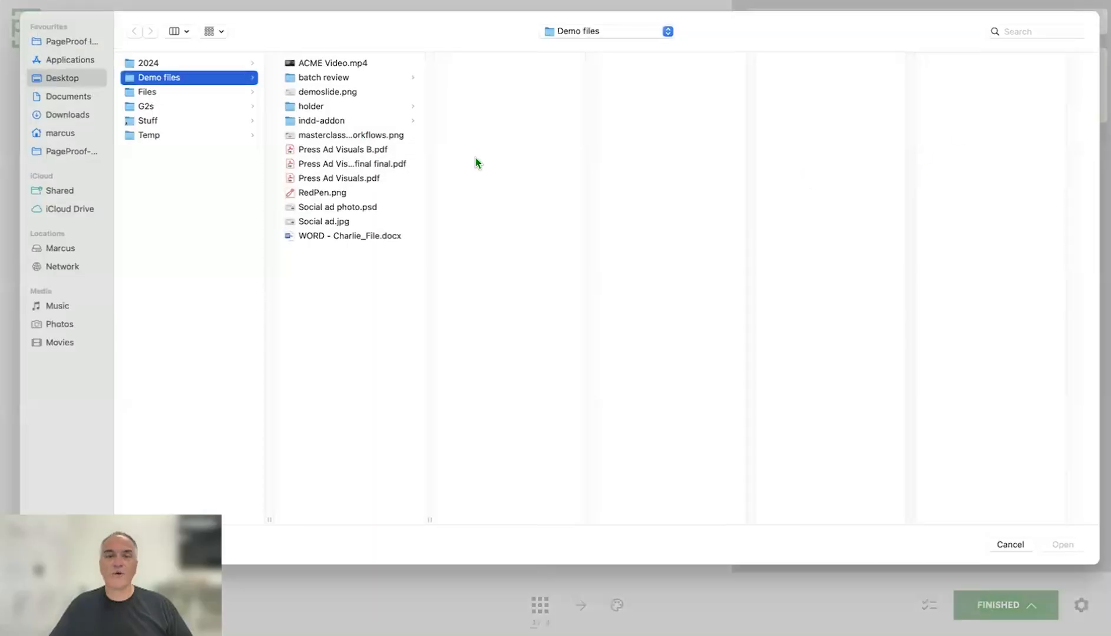
pyautogui.click(336, 192)
pyautogui.click(1062, 544)
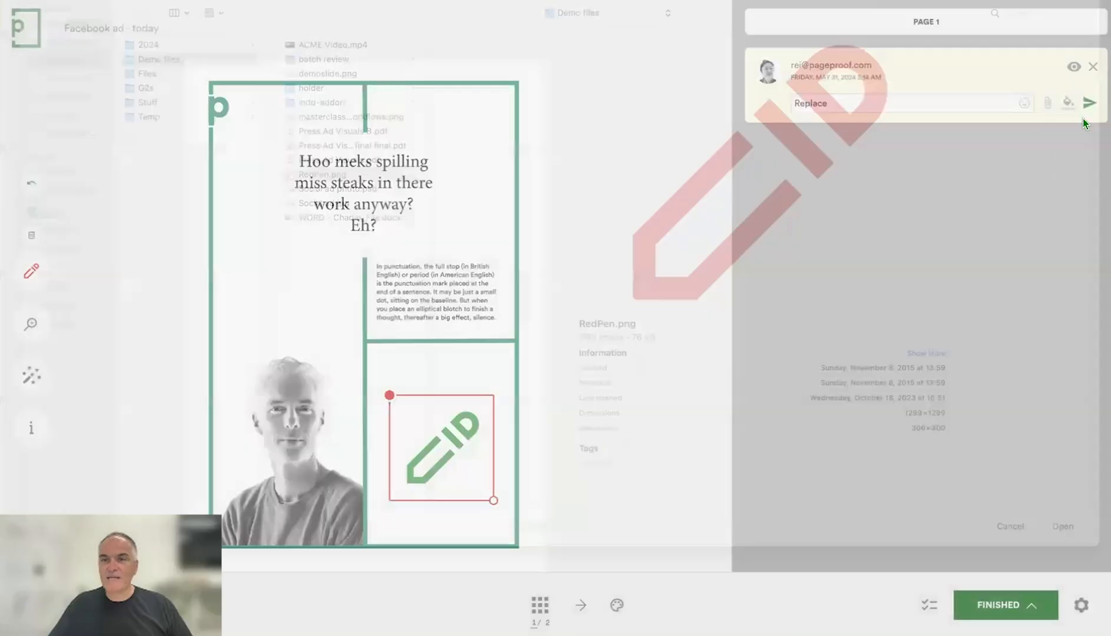
pyautogui.click(1084, 131)
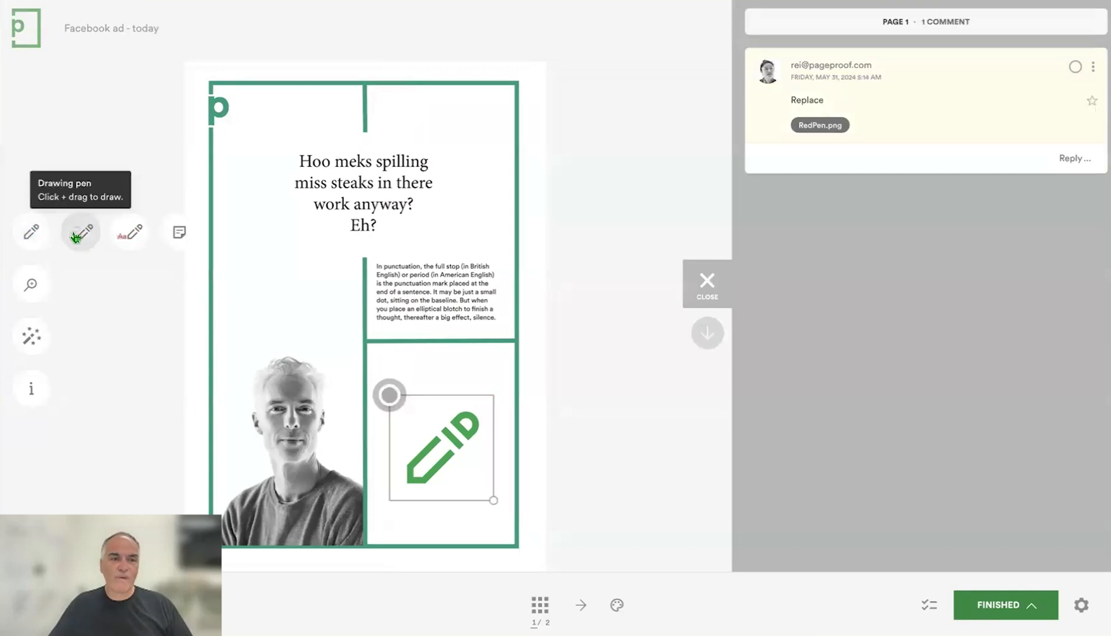
# Highlight the headline line "Hoo meks spilling" with the text pen and change "Hoo meks" to "Who makes" in its comment.
pyautogui.click(129, 230)
pyautogui.moveTo(298, 161); pyautogui.dragTo(428, 162)
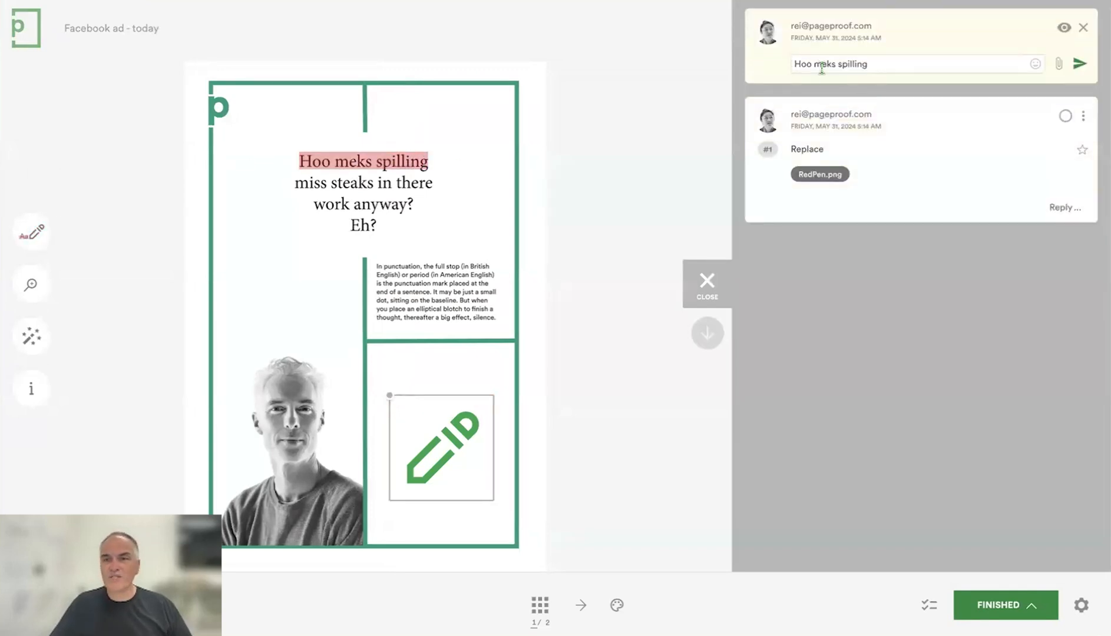
pyautogui.doubleClick(805, 64)
pyautogui.write('Who')
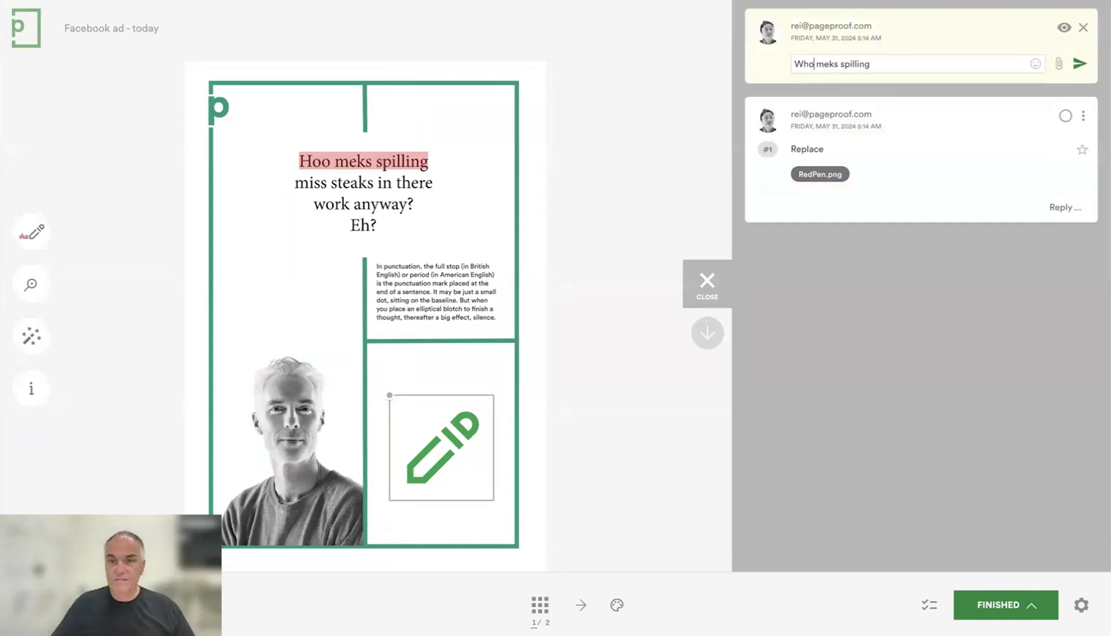
pyautogui.doubleClick(828, 63)
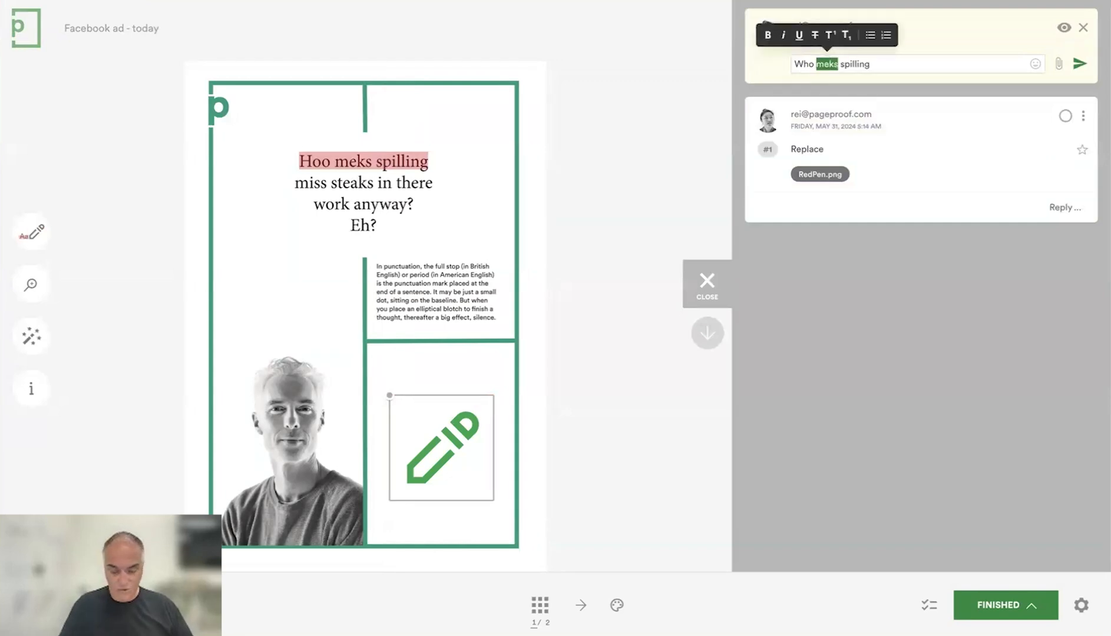
pyautogui.write('makes')
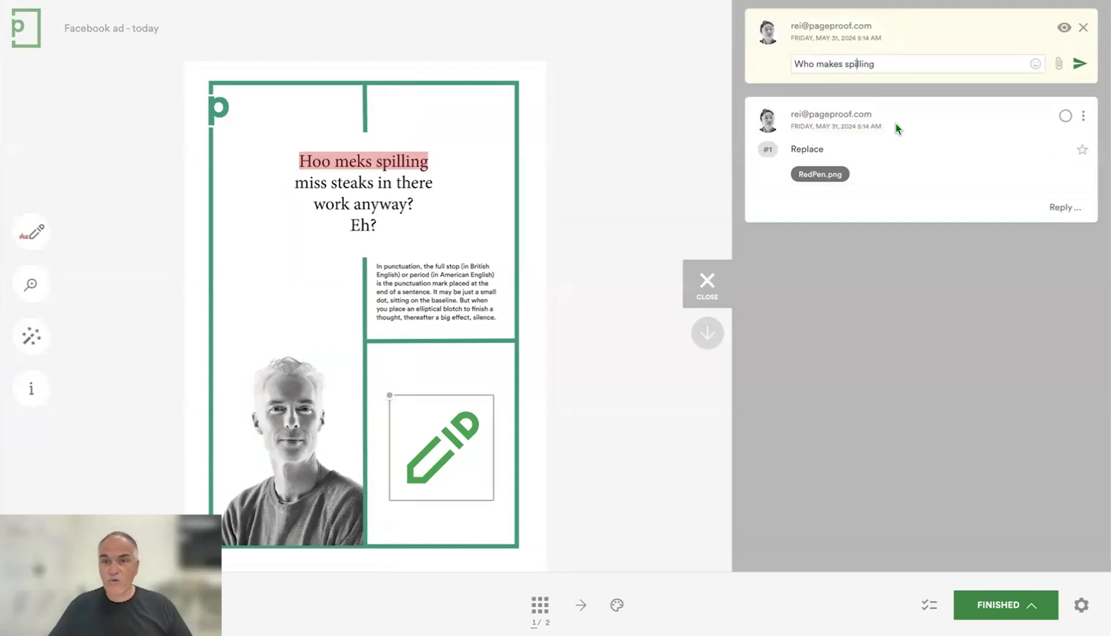
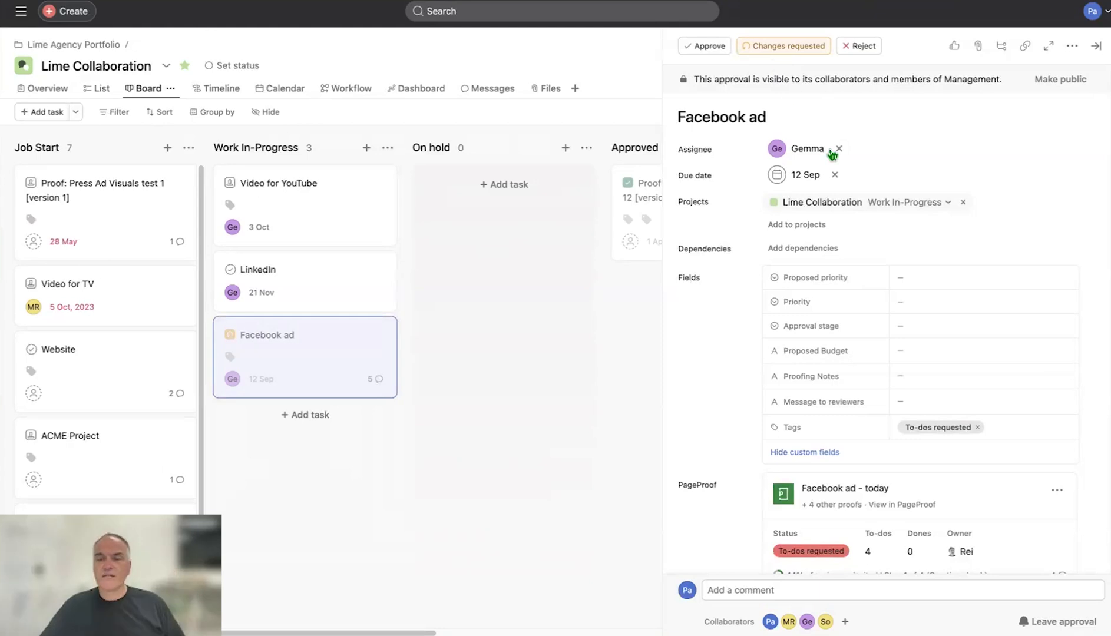
# Review the Facebook ad task in Asana, and in InDesign's PageProof panel search for "today" and open the "Facebook ad - today" comments.
pyautogui.scroll(-5, 833, 156)
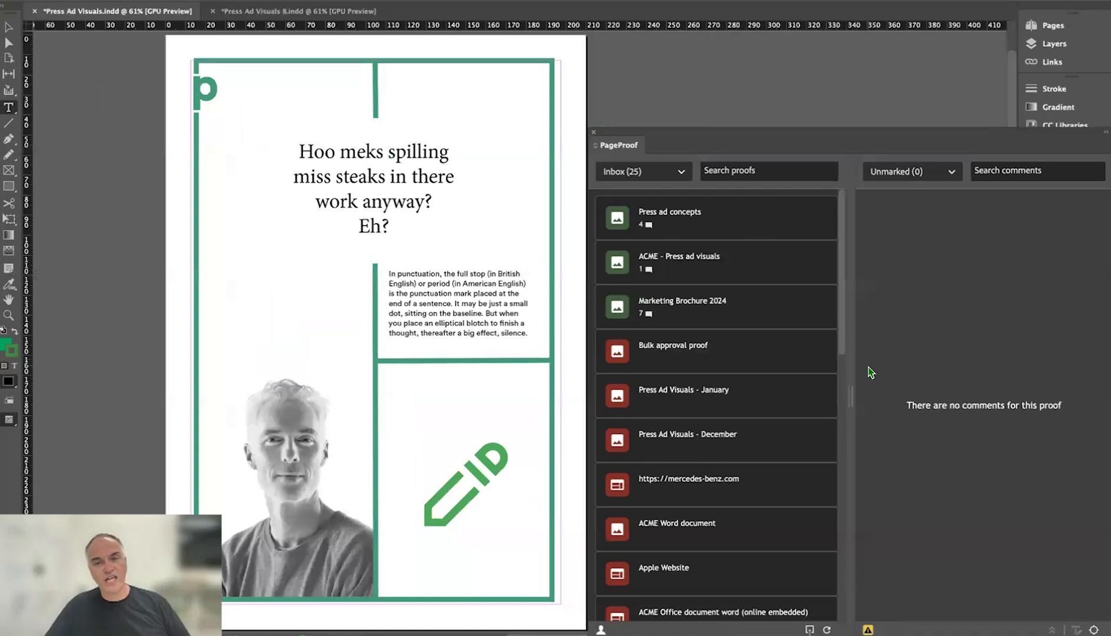
pyautogui.click(776, 180)
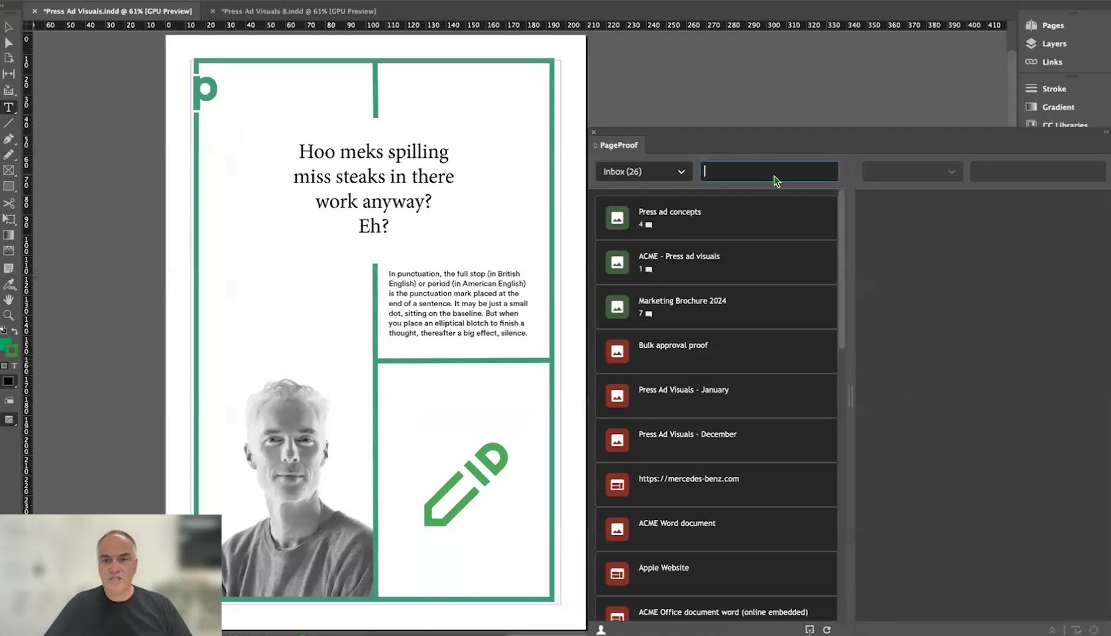
pyautogui.write('tod')
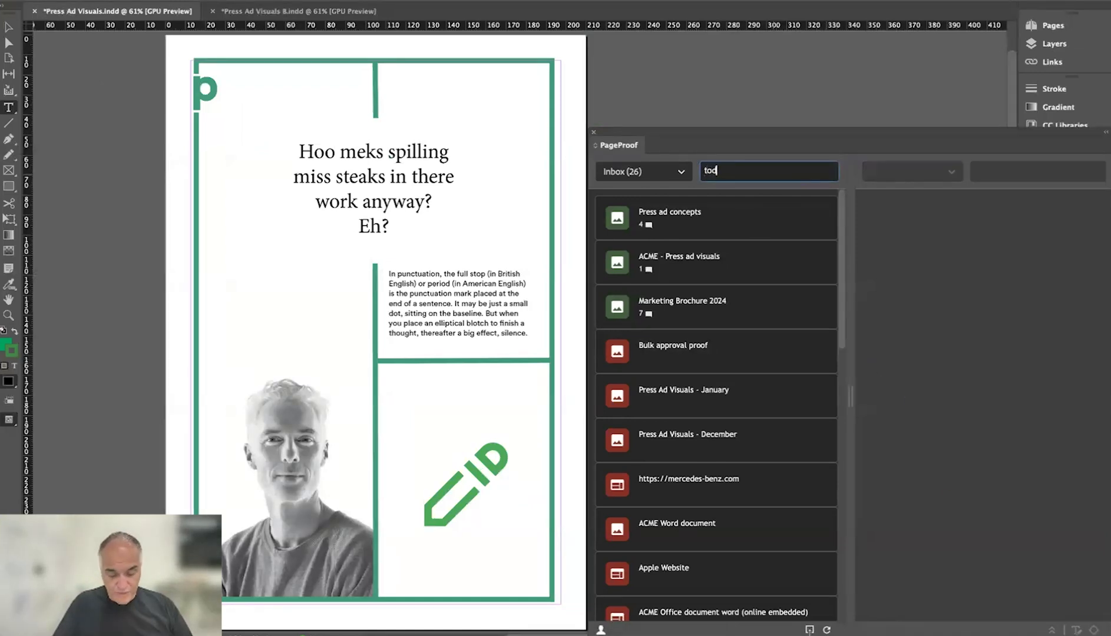
pyautogui.write('ay')
pyautogui.click(703, 270)
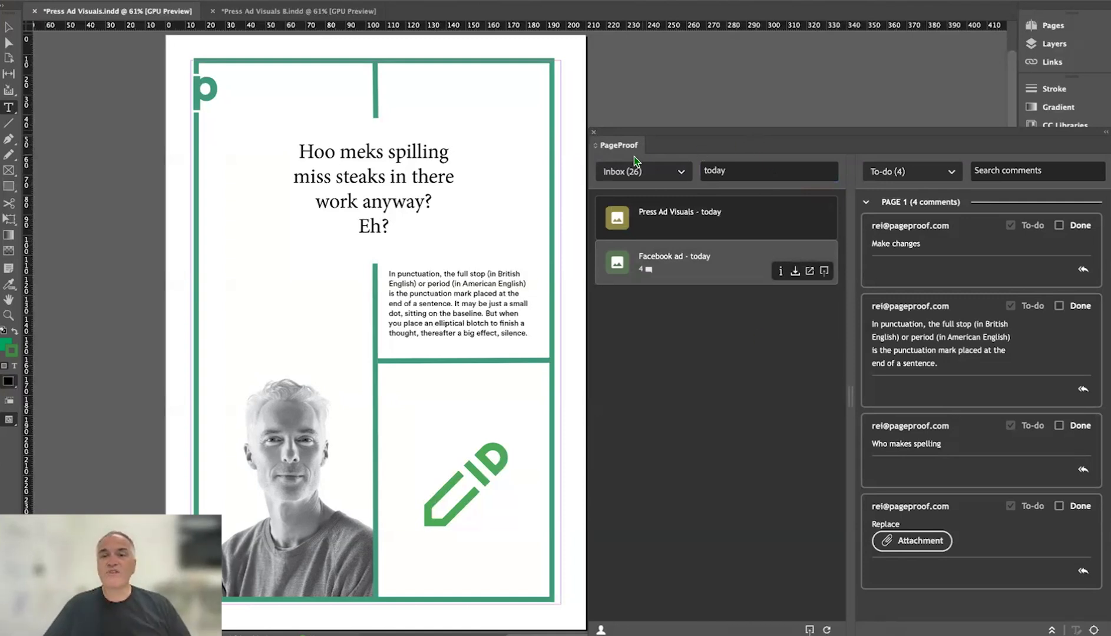
# Move the PageProof panel clear of the page, show the "Make changes" comment's markup on the layout and mark it as done.
pyautogui.moveTo(712, 139); pyautogui.dragTo(724, 114)
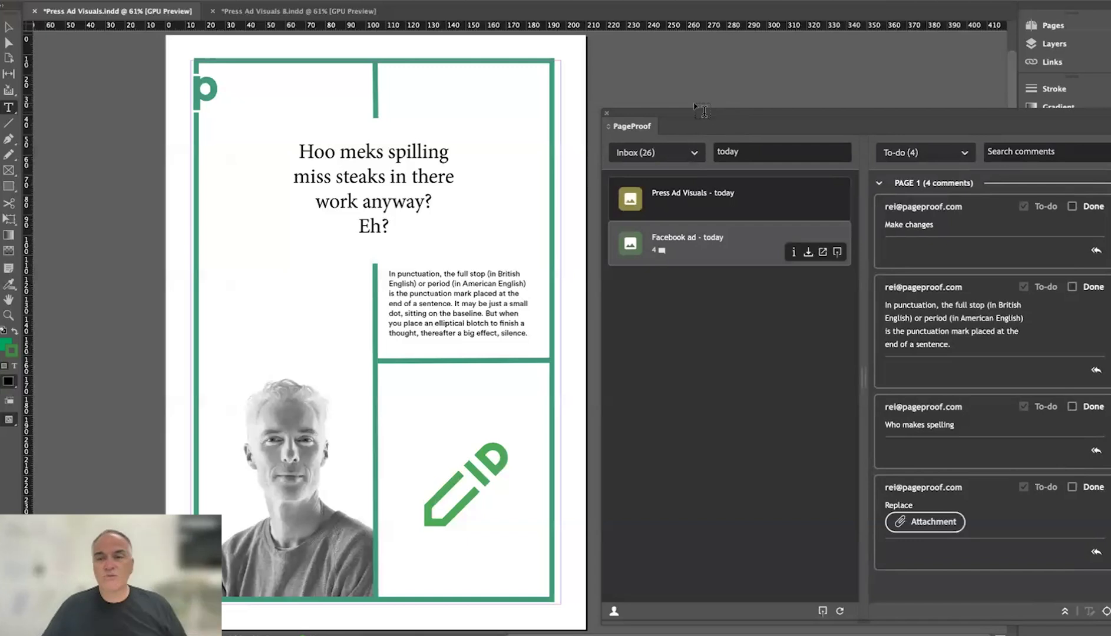
pyautogui.click(984, 225)
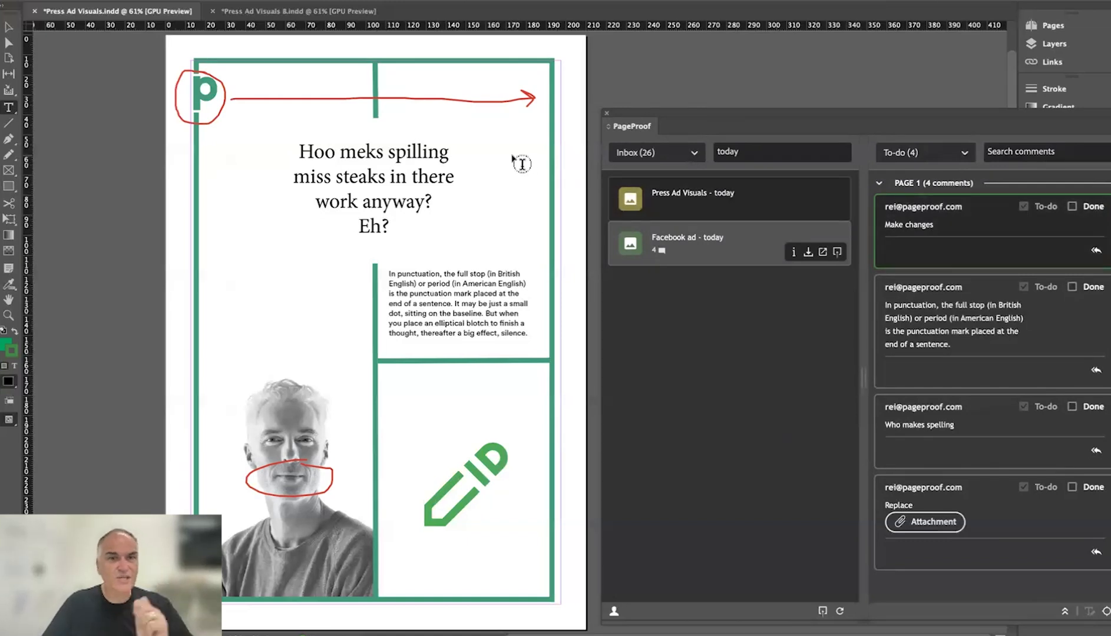
pyautogui.click(1072, 206)
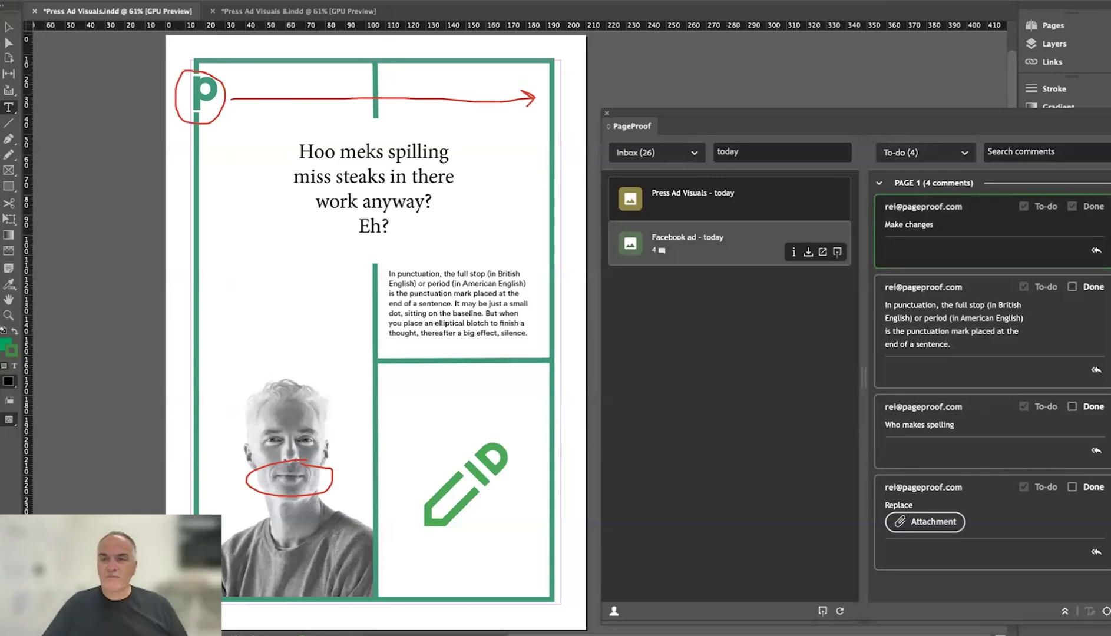
# Replace the headline line "Hoo meks spilling" with the comment's text "Who makes spelling" and mark that comment as done.
pyautogui.click(982, 343)
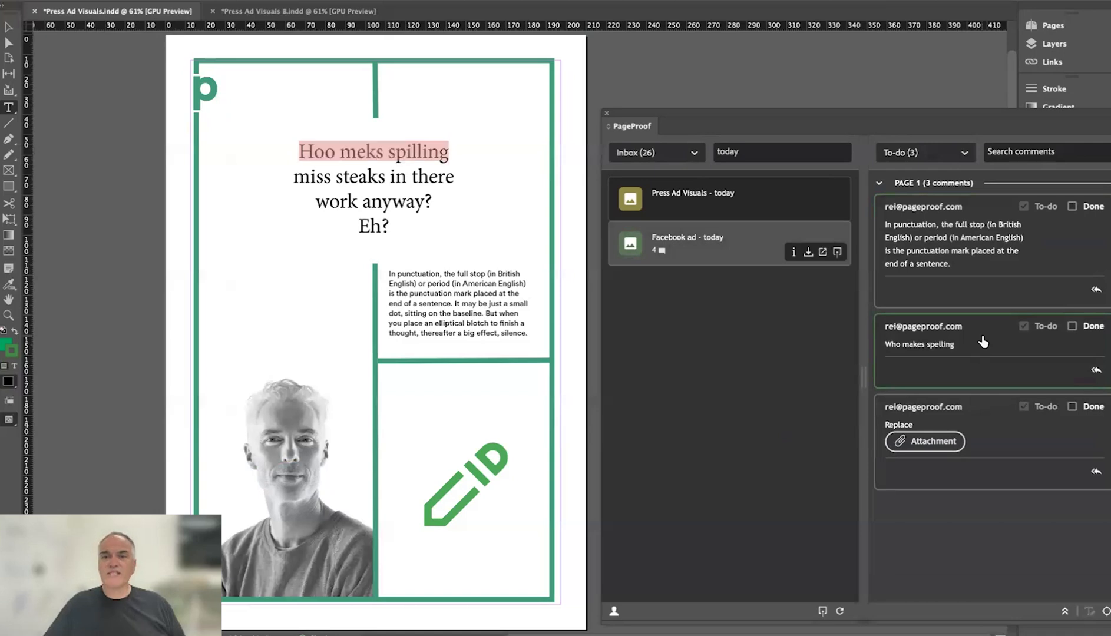
pyautogui.moveTo(299, 152); pyautogui.dragTo(450, 154)
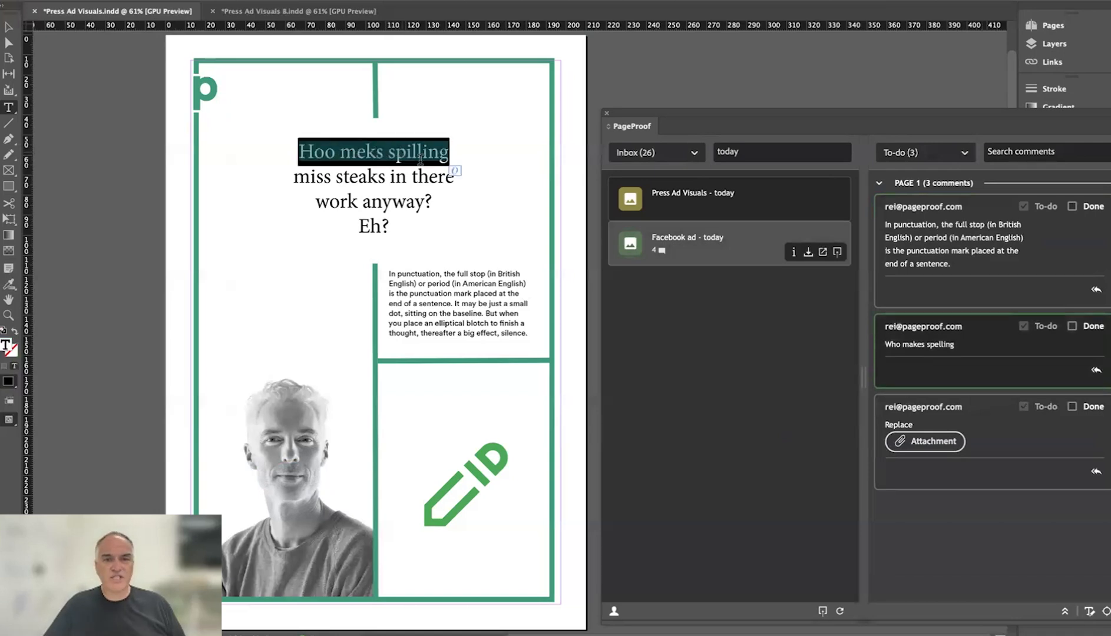
pyautogui.click(1090, 613)
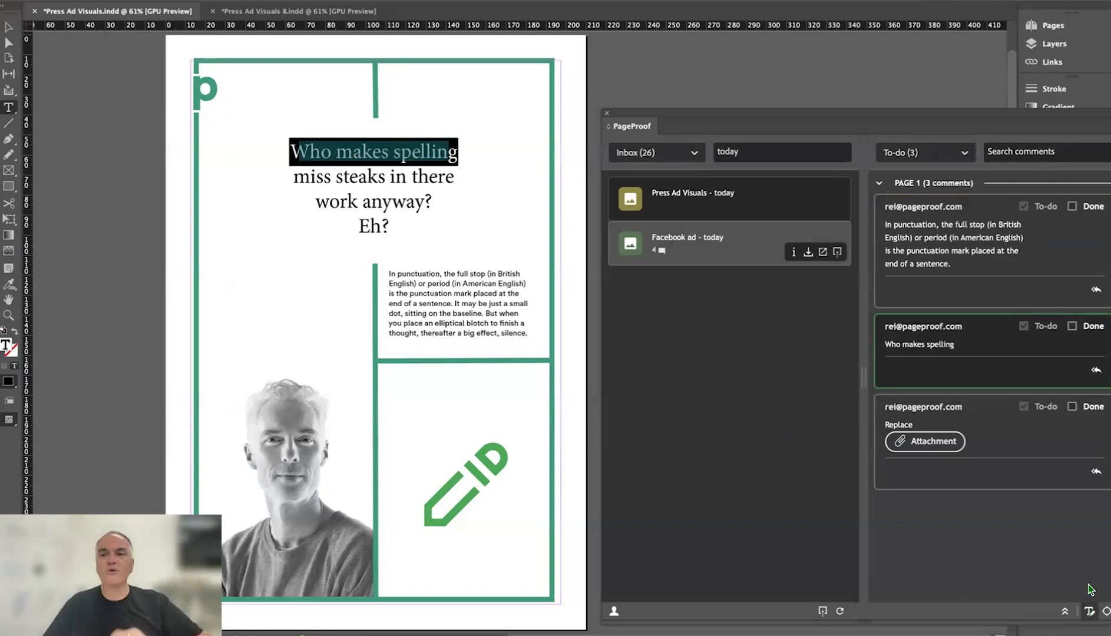
pyautogui.click(1072, 325)
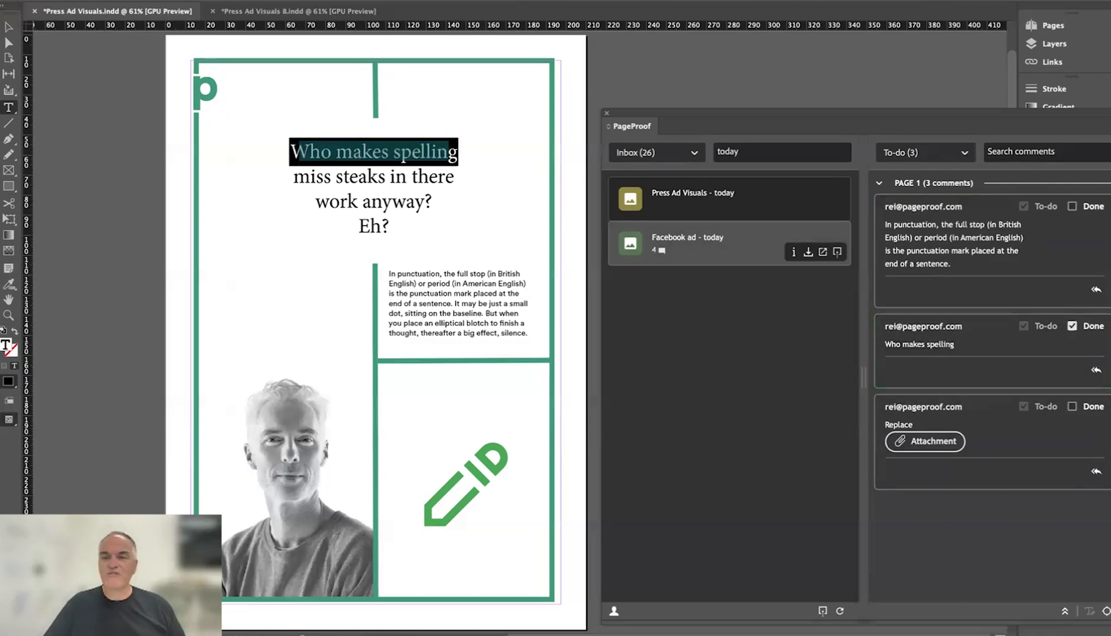
# Replace the whole punctuation paragraph with the text of its to-do comment and mark that comment as done.
pyautogui.click(1024, 287)
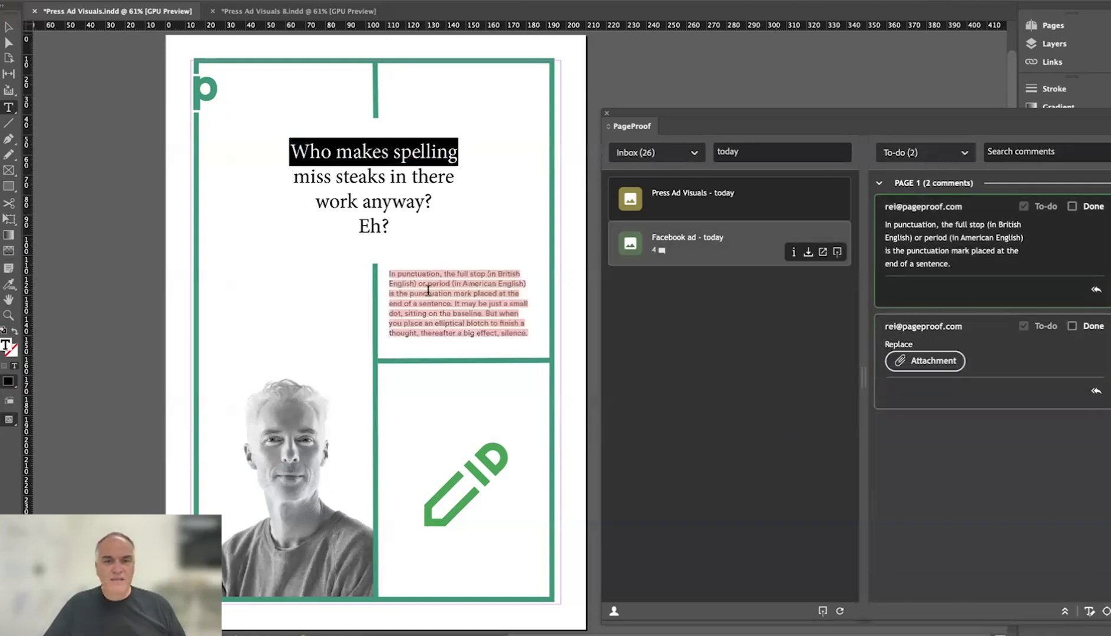
pyautogui.click(428, 292)
pyautogui.hotkey('ctrl', 'a')
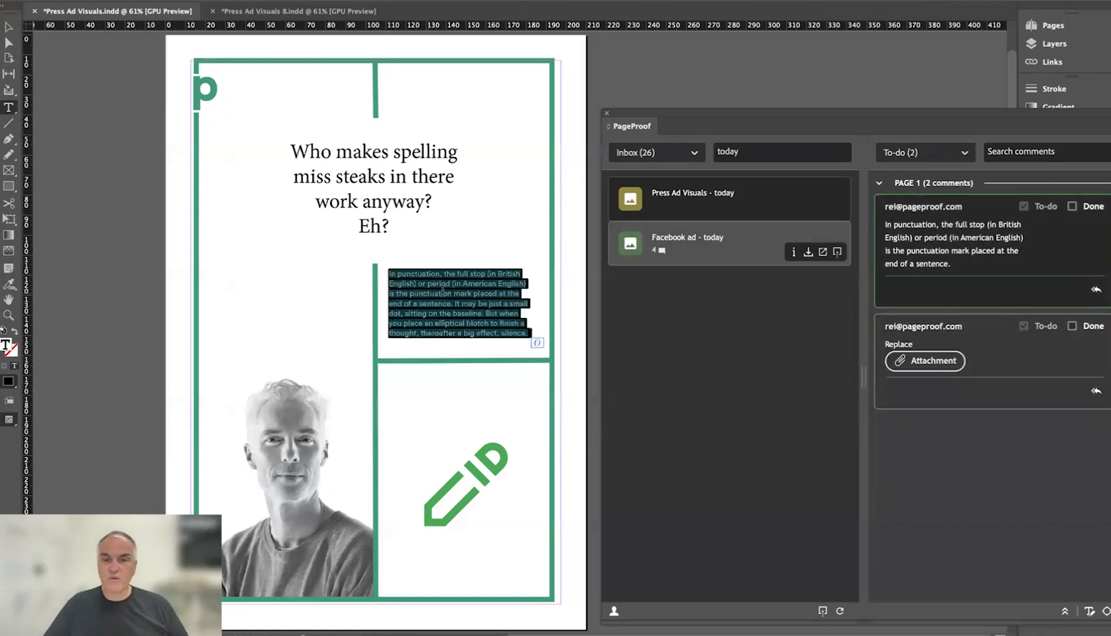
pyautogui.click(1088, 613)
pyautogui.click(1072, 206)
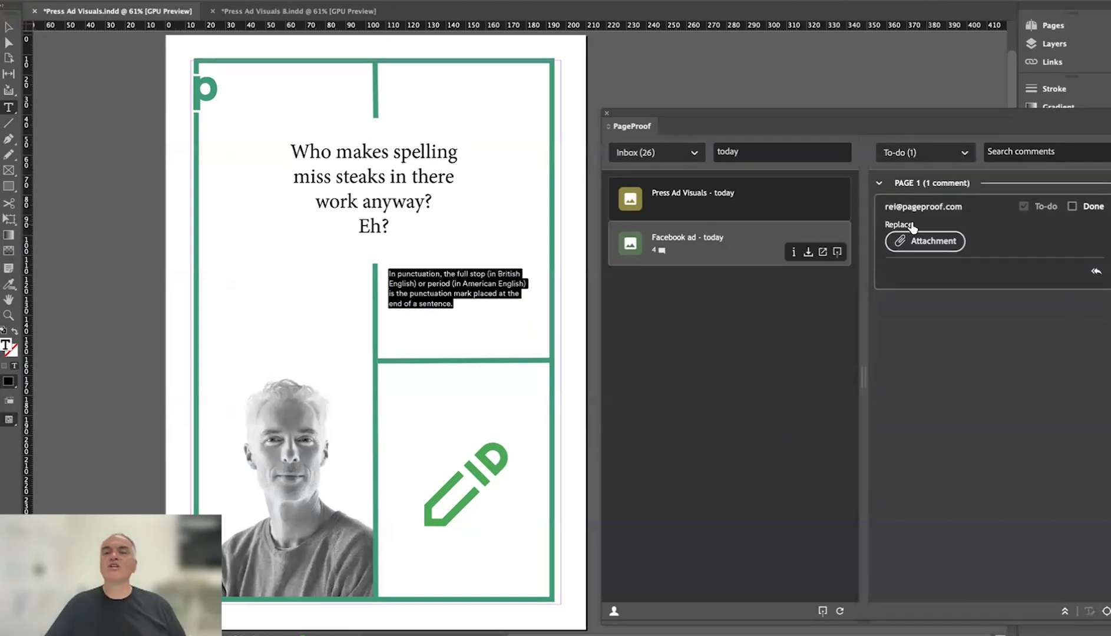
# Place the "Replace" comment's RedPen PNG attachment over the green pencil graphic, saving it to the holder folder, and mark the comment as done.
pyautogui.click(928, 243)
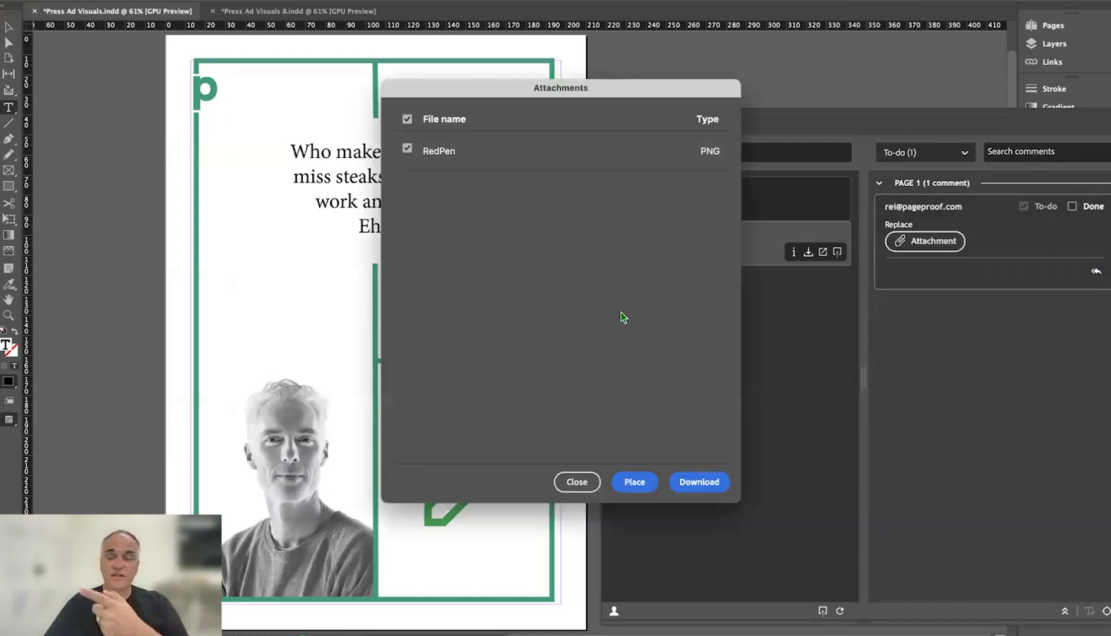
pyautogui.click(635, 487)
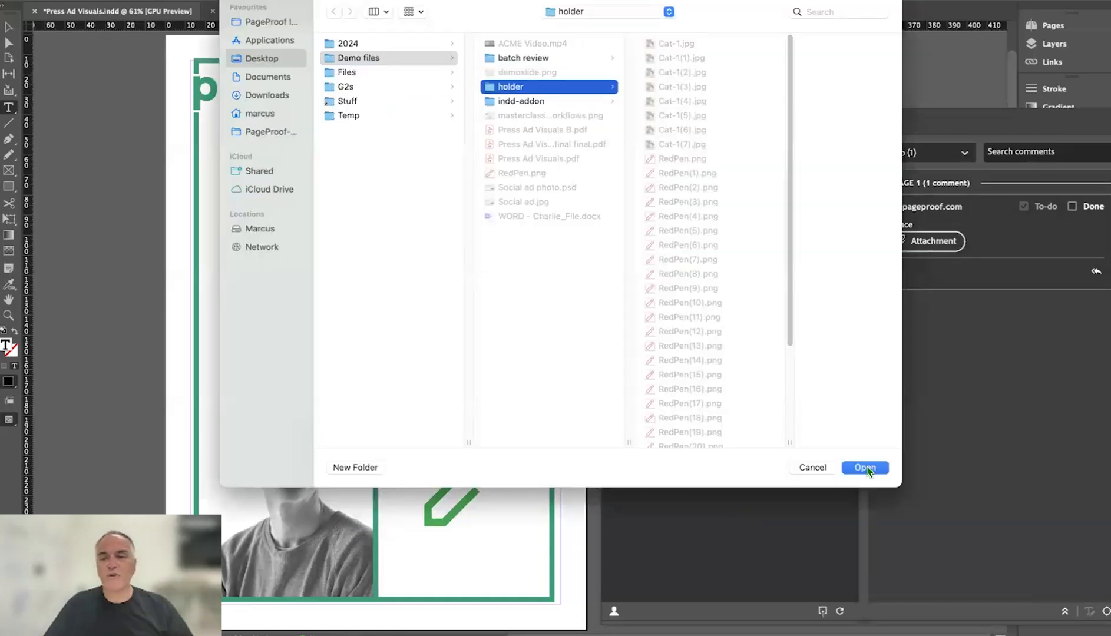
pyautogui.click(865, 468)
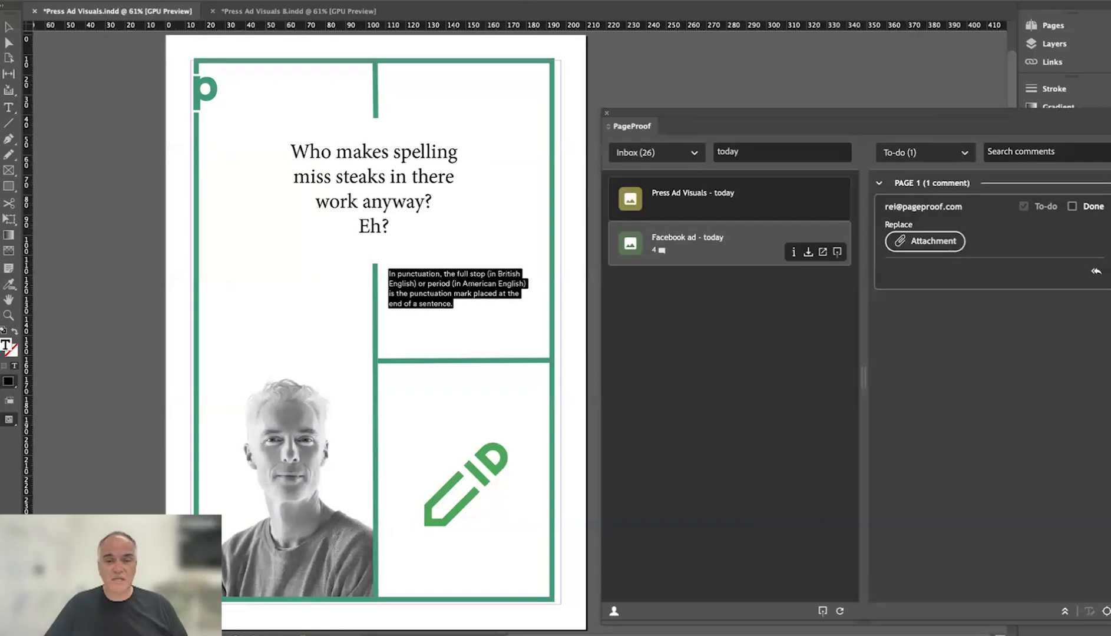
pyautogui.click(472, 469)
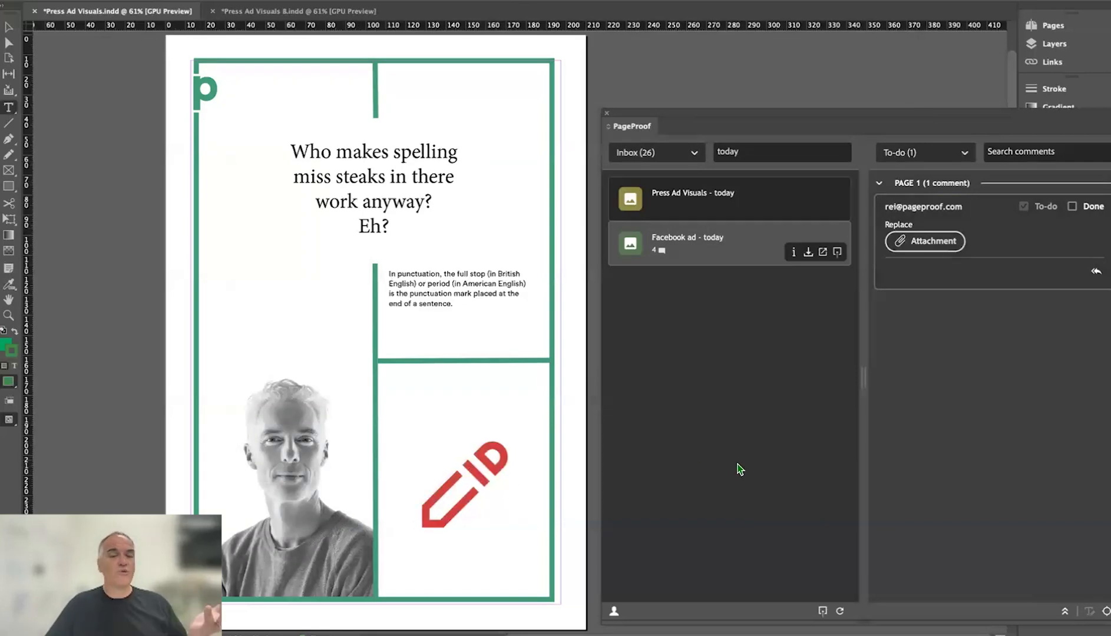
pyautogui.click(1072, 206)
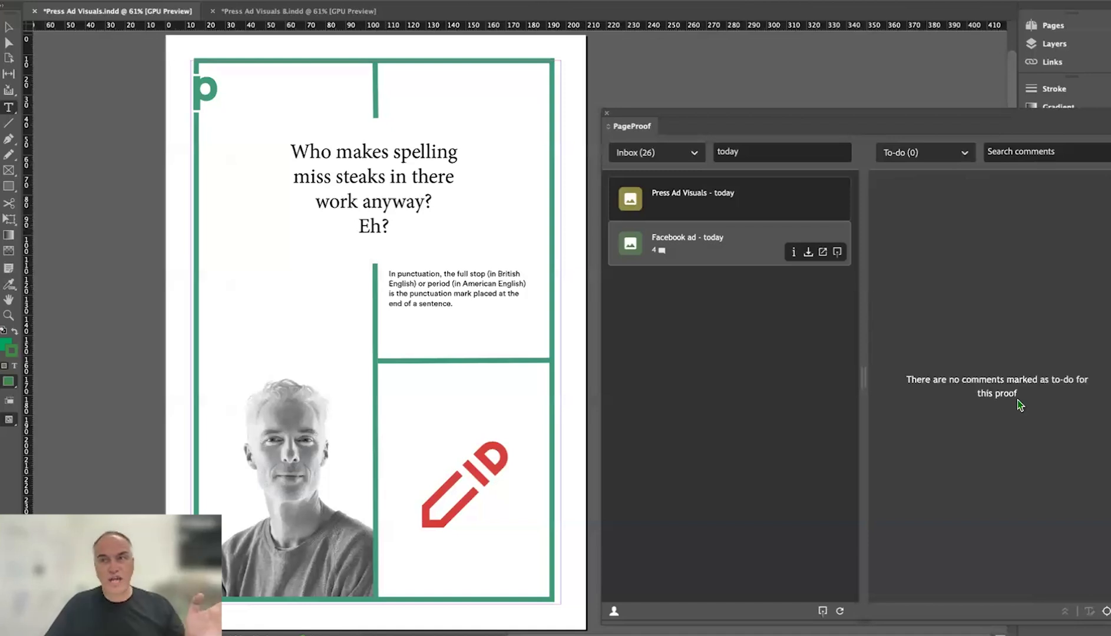
# Upload all pages of Press Ad Visuals B.indd as a new version of the "Facebook ad - today" proof, keeping the current workflow.
pyautogui.click(293, 13)
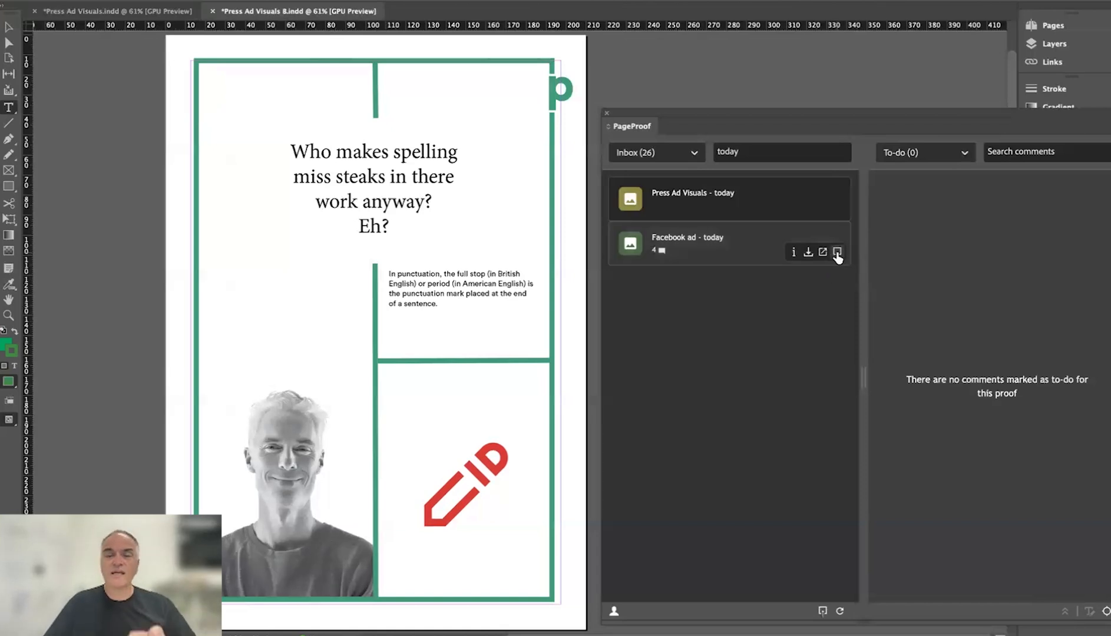
pyautogui.click(837, 254)
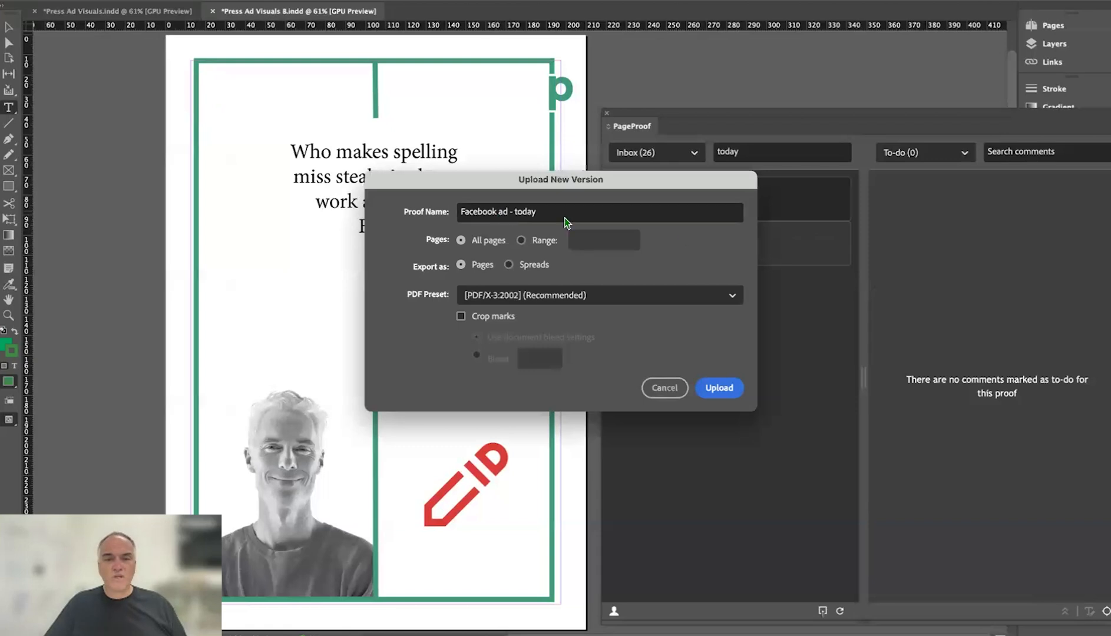
pyautogui.click(719, 389)
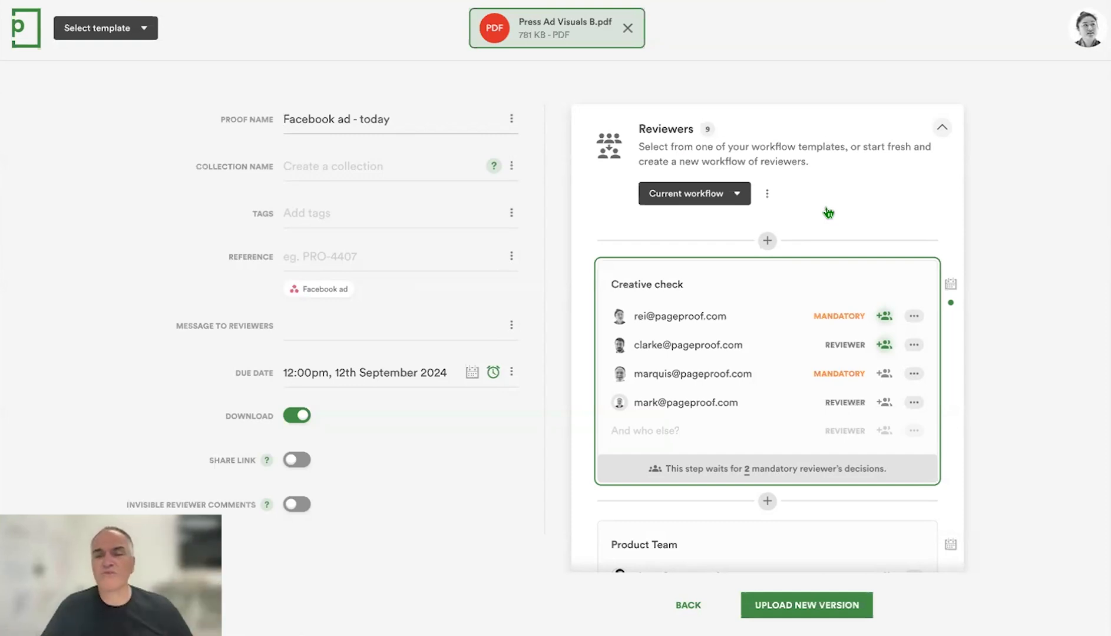
pyautogui.click(767, 196)
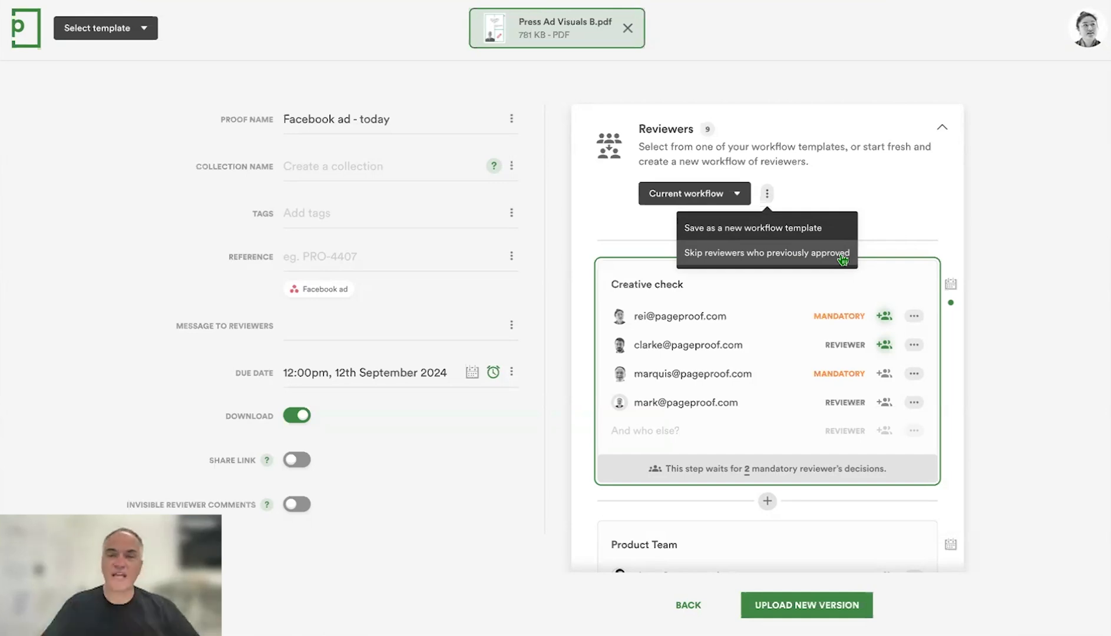
pyautogui.click(946, 212)
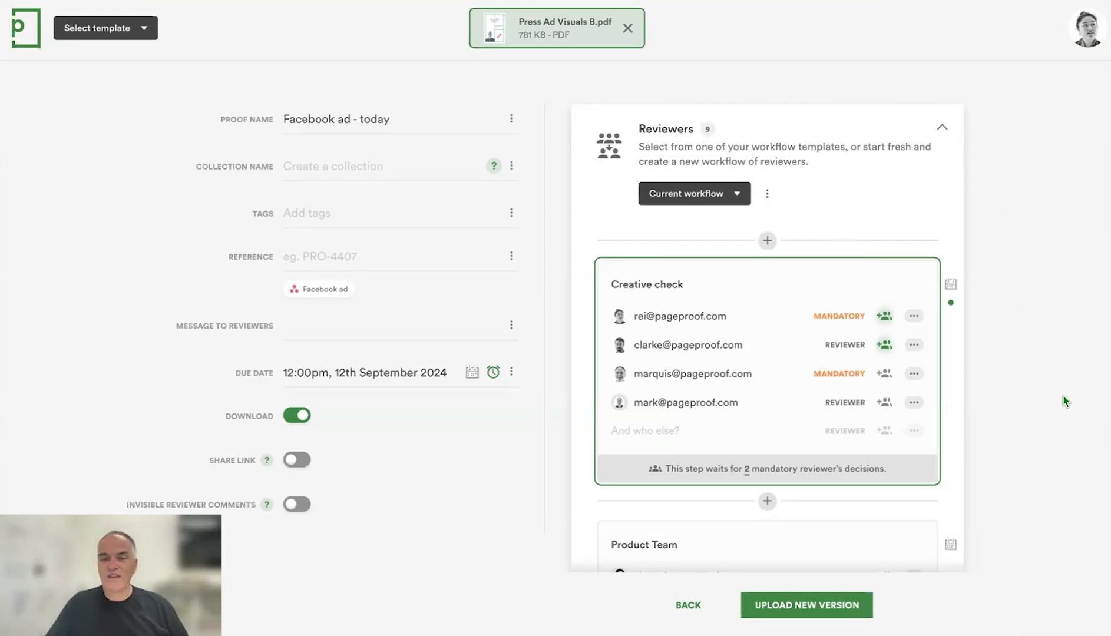
pyautogui.click(848, 607)
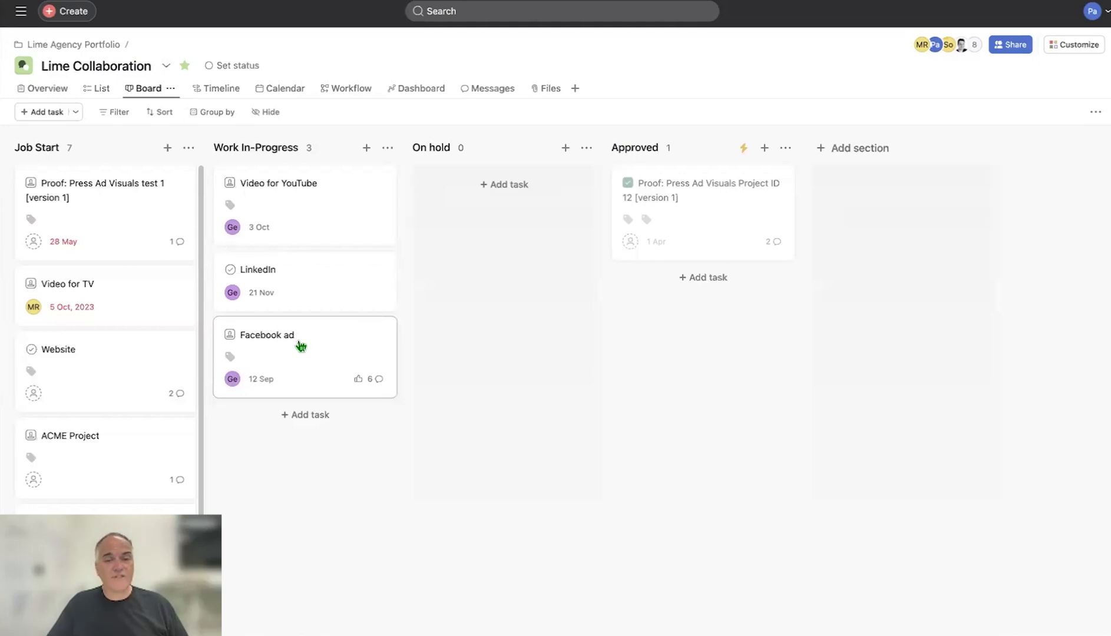
# Open the Facebook ad task on the Asana board and open its linked "Facebook ad - today" proof in PageProof.
pyautogui.click(311, 346)
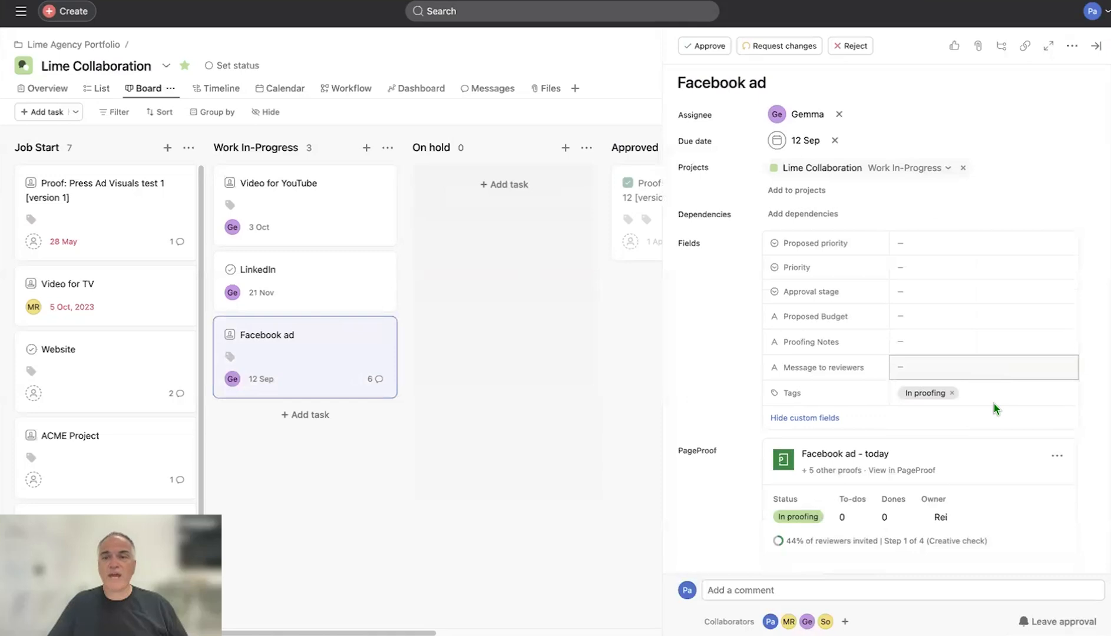
pyautogui.scroll(-3, 993, 404)
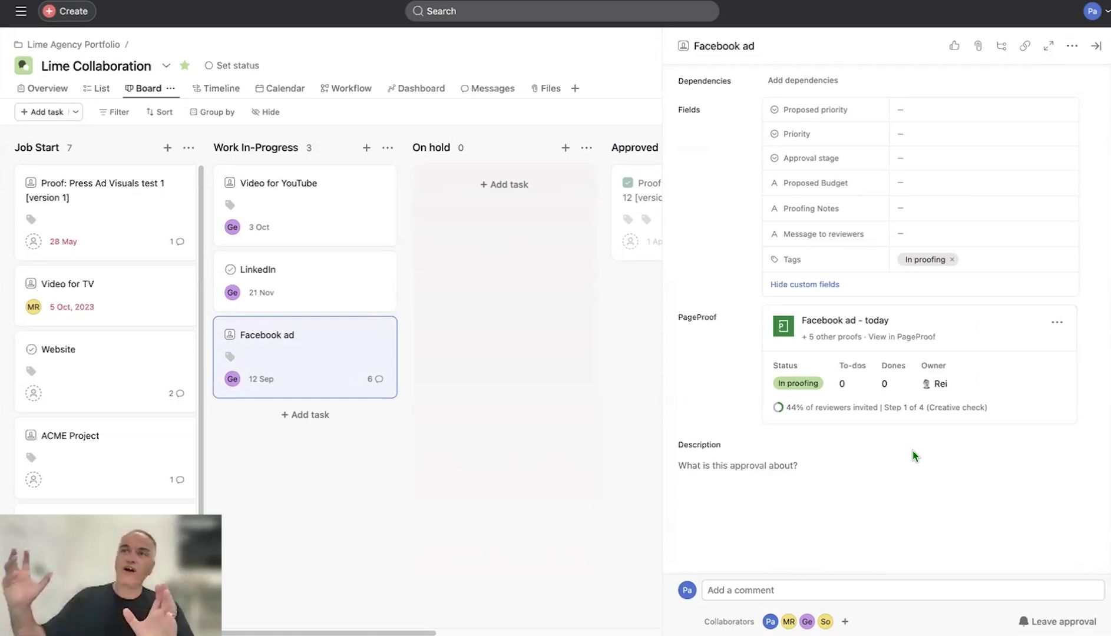
pyautogui.click(903, 340)
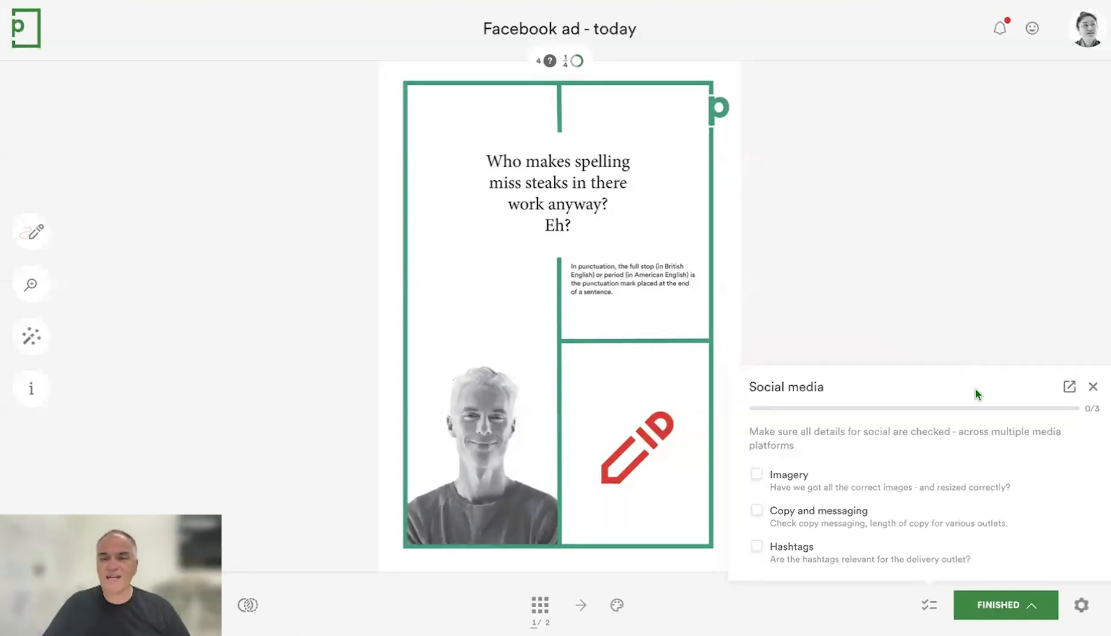
# Compare version 1 of the proof with version 2 side by side, with Smart Compare and with the comparison slider.
pyautogui.click(1099, 393)
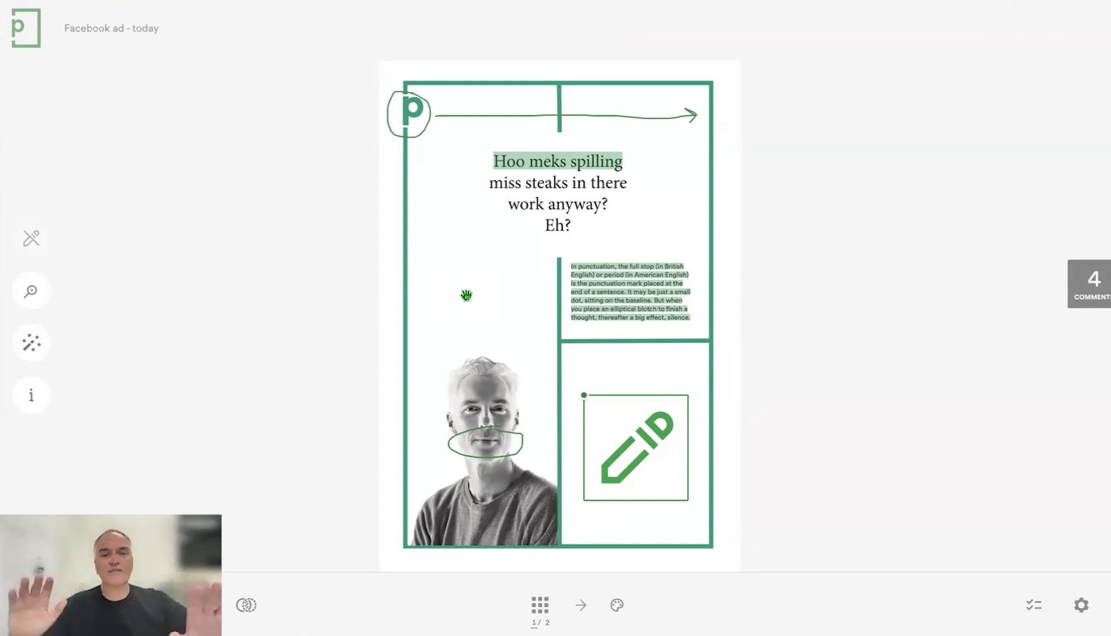
pyautogui.click(245, 607)
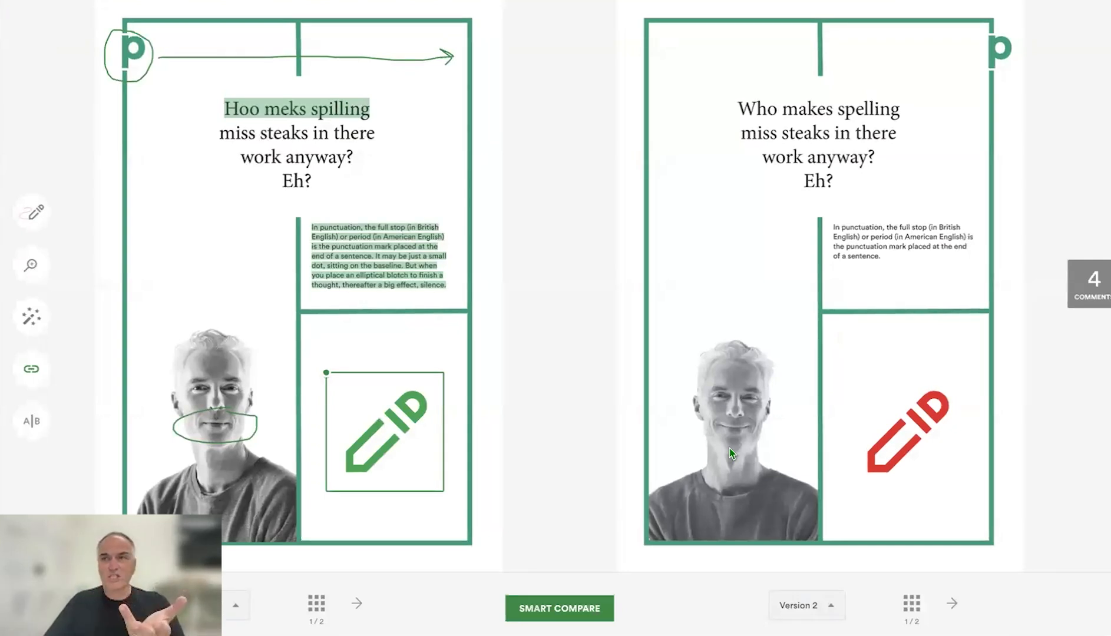
pyautogui.click(559, 613)
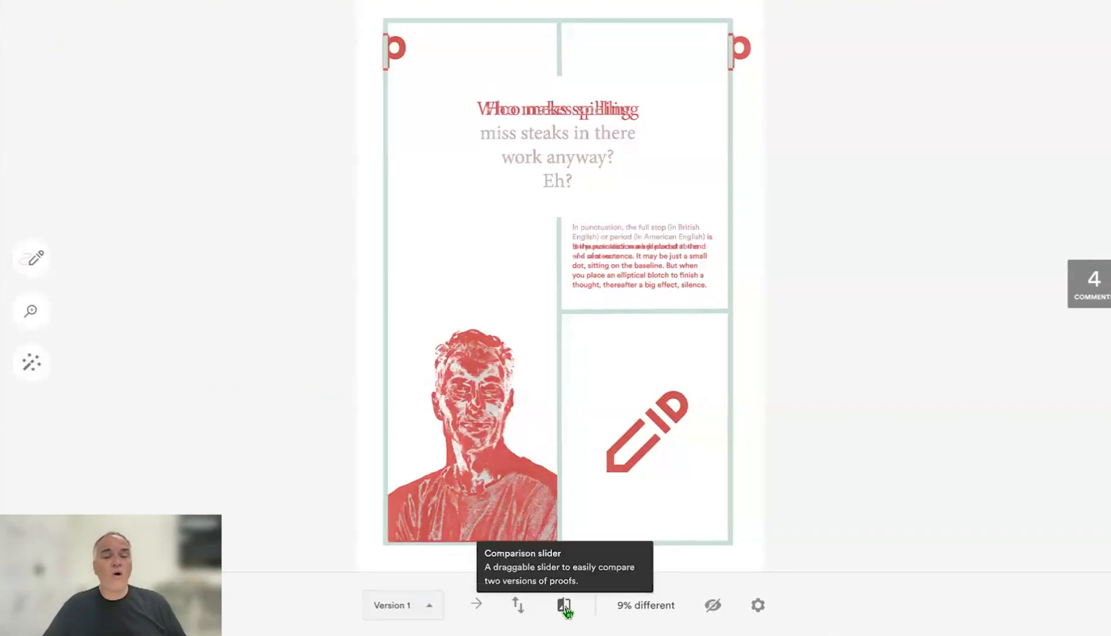
pyautogui.click(564, 607)
pyautogui.moveTo(558, 301); pyautogui.dragTo(390, 292)
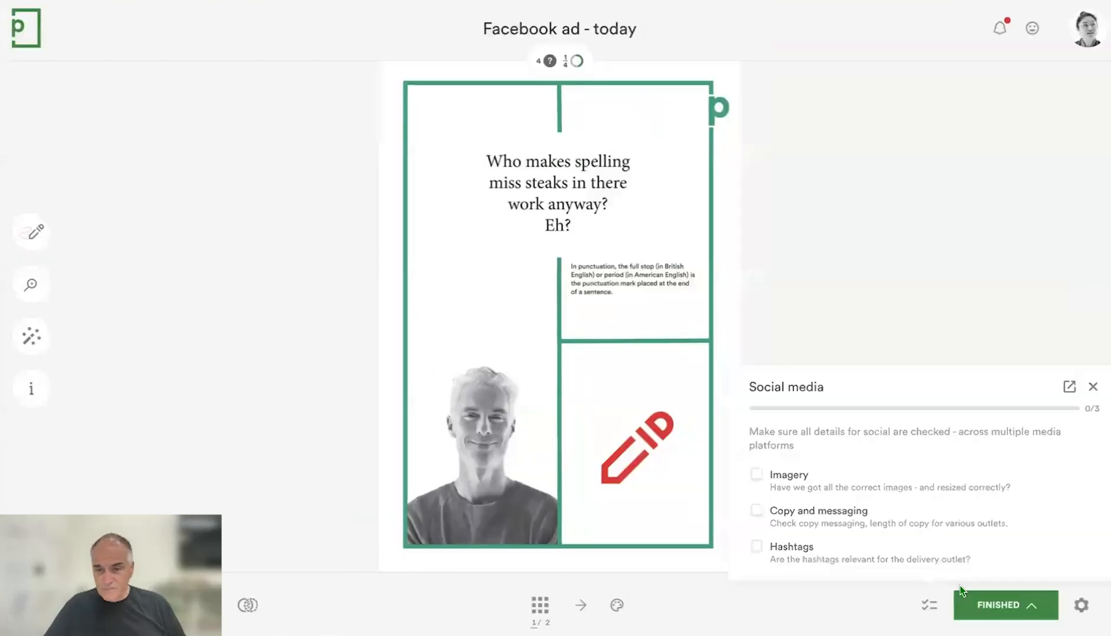
# Complete the Imagery, Copy and messaging, and Hashtags items of the Social media checklist and finish the review by approving the proof.
pyautogui.click(756, 474)
pyautogui.click(756, 510)
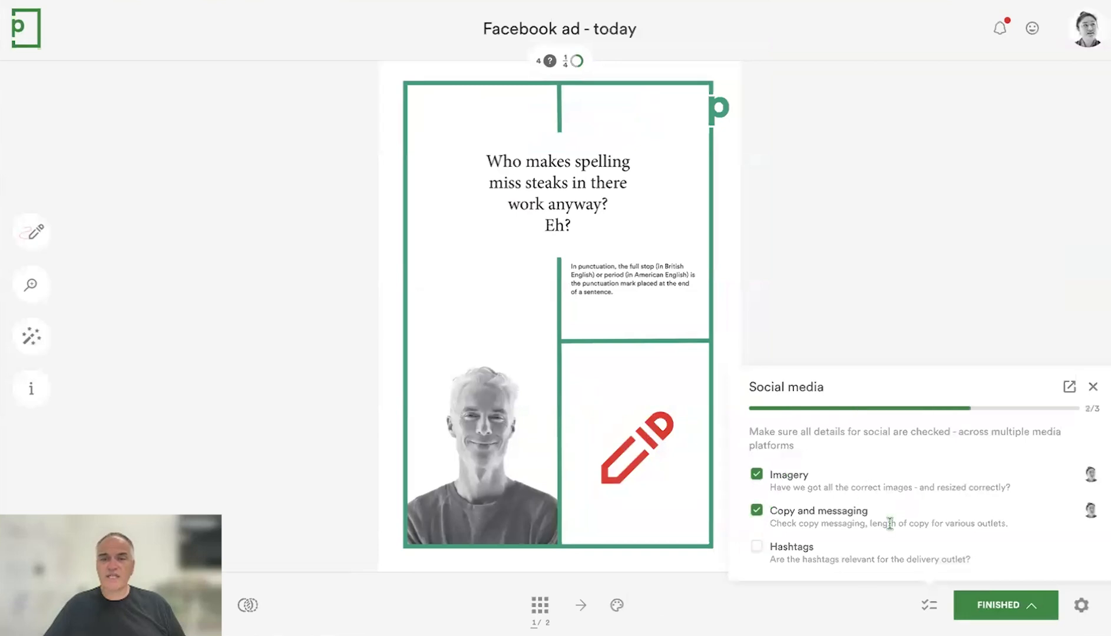
pyautogui.click(757, 546)
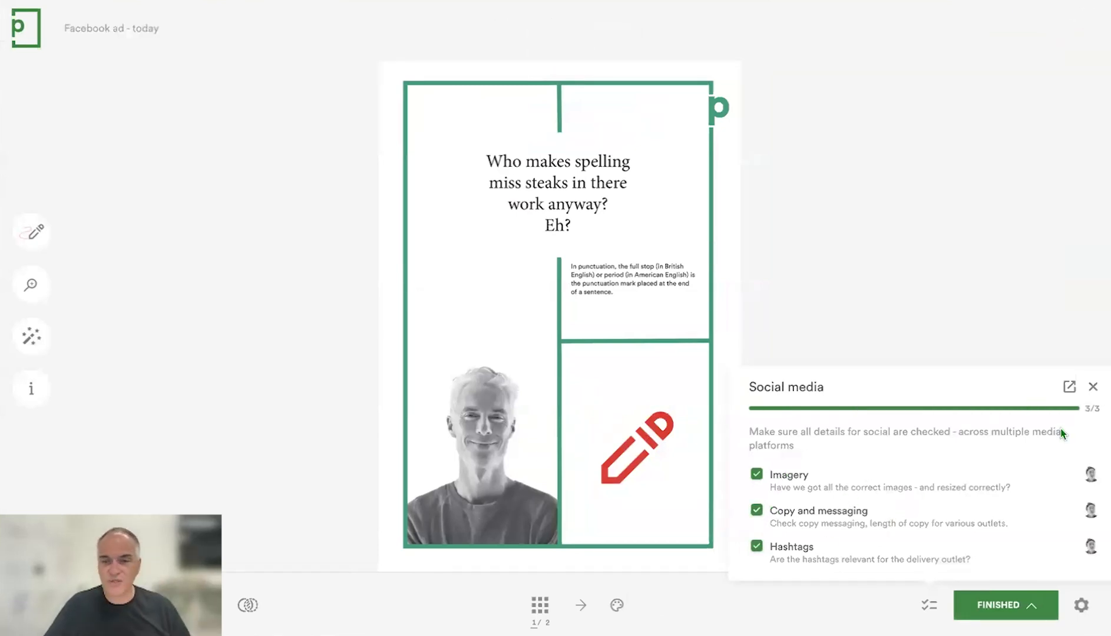
pyautogui.click(933, 608)
pyautogui.click(1026, 606)
pyautogui.click(1002, 509)
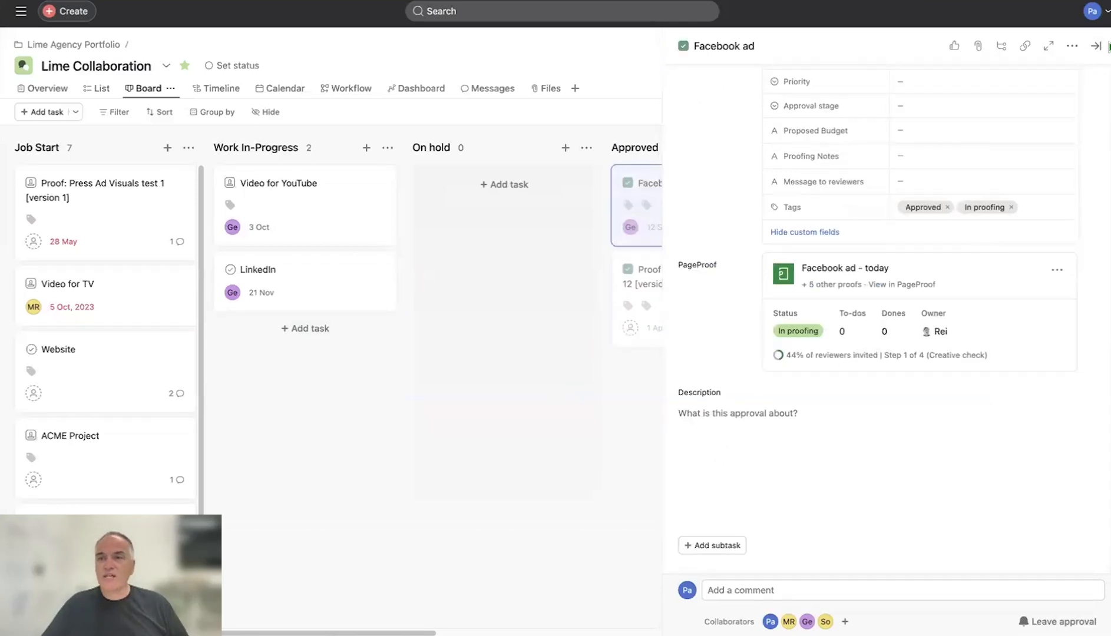
# Examine the Facebook ad task in Asana's Approved section, including its approval status, tags, proof details, attachments and activity comments.
pyautogui.click(1096, 46)
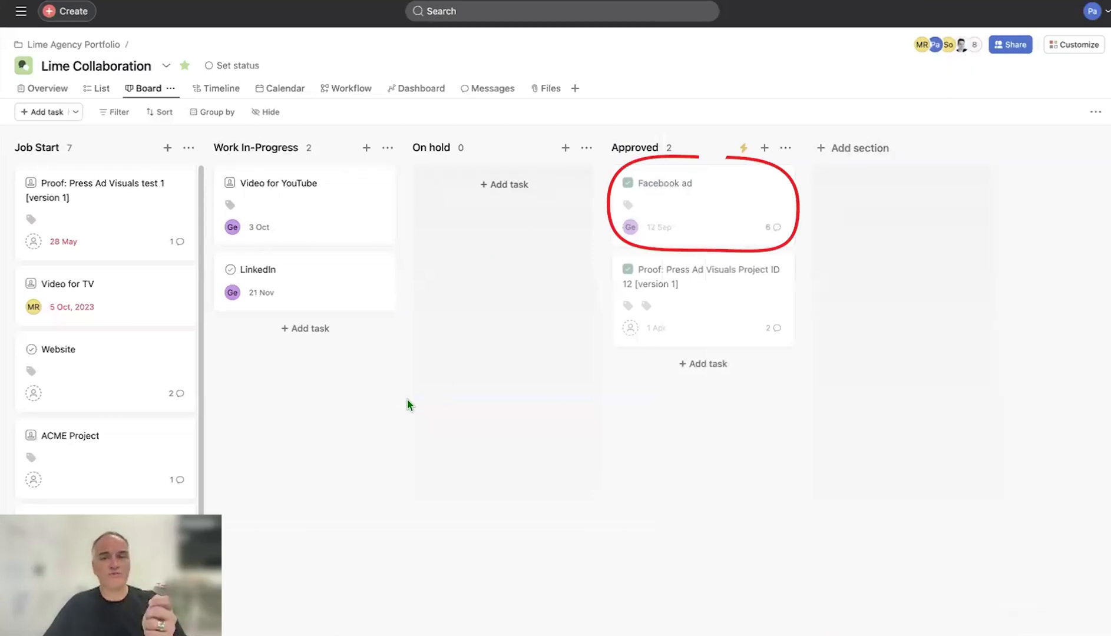
pyautogui.click(724, 200)
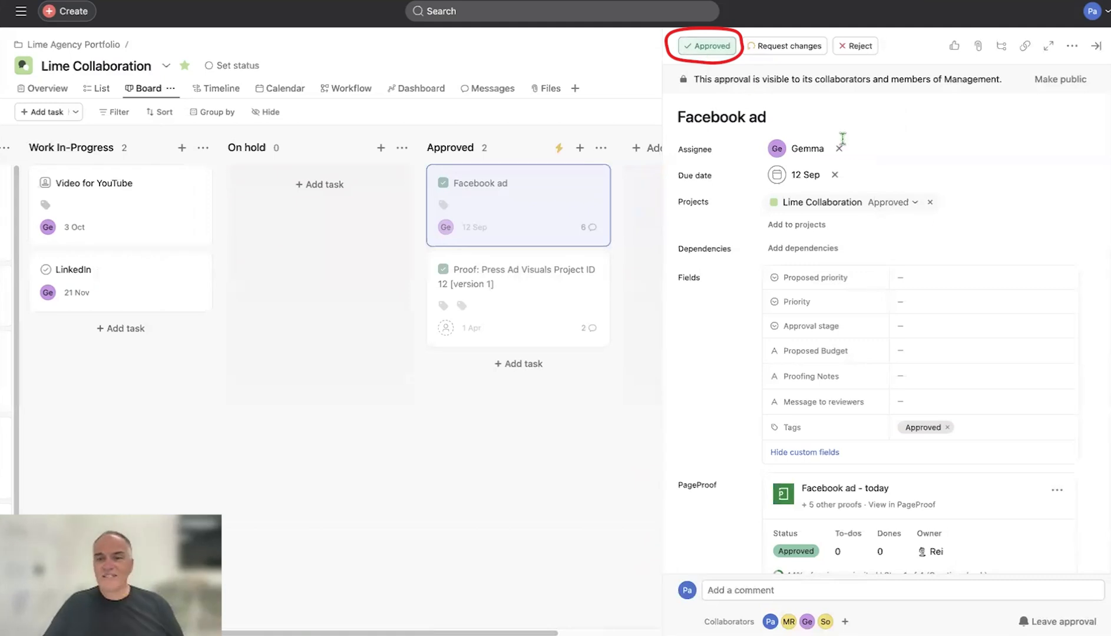
pyautogui.scroll(-2, 955, 422)
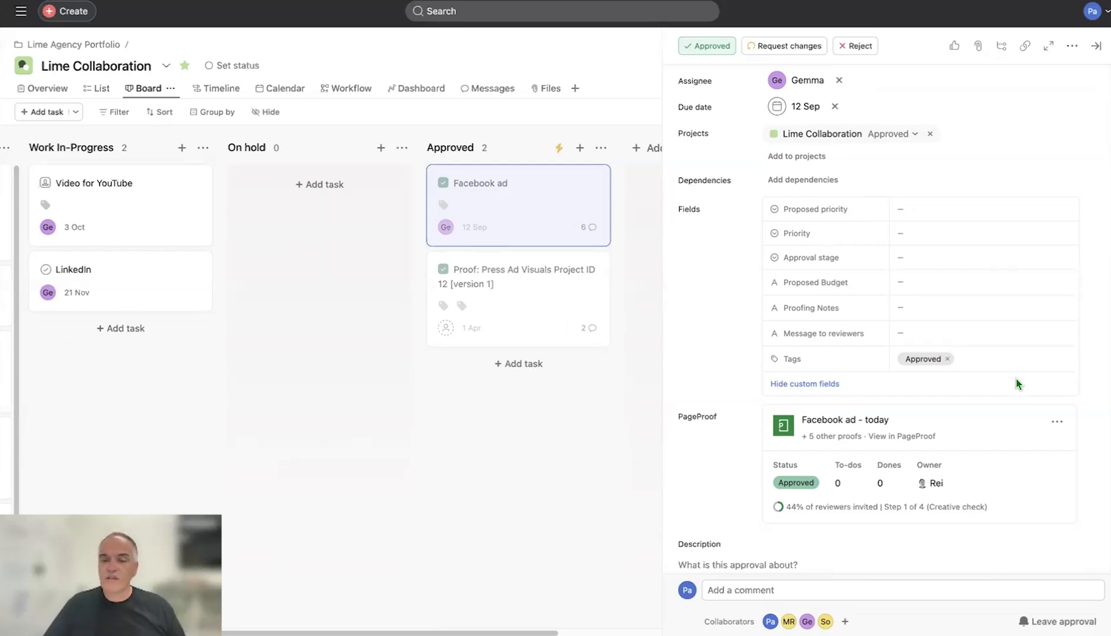
pyautogui.scroll(-5, 1017, 383)
pyautogui.scroll(-3, 1018, 383)
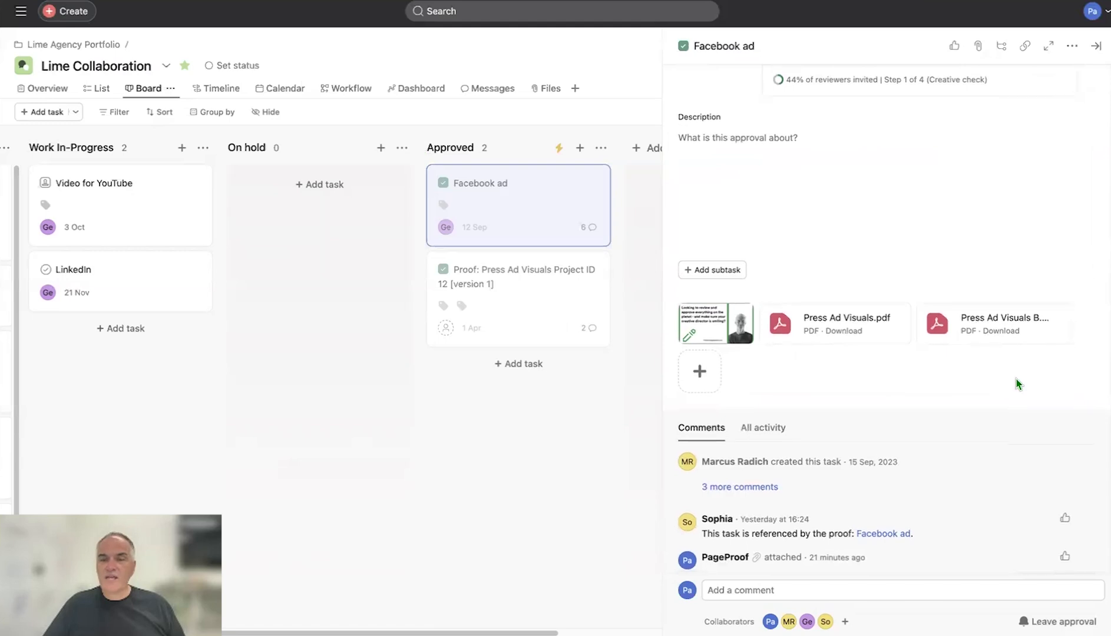
pyautogui.scroll(-2, 1017, 383)
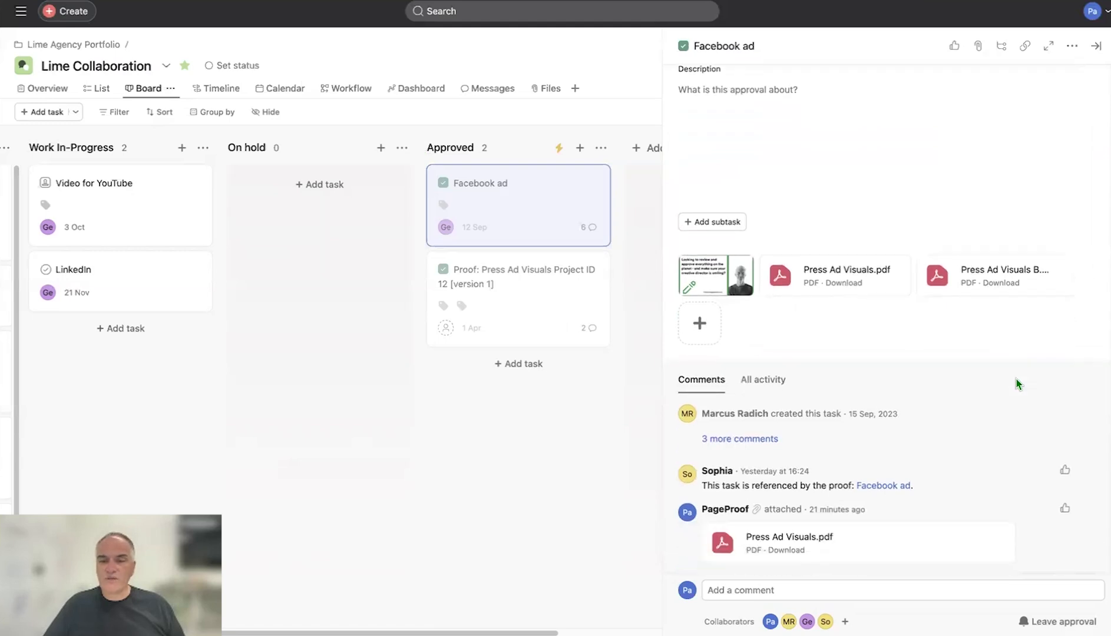
pyautogui.scroll(-4, 1019, 383)
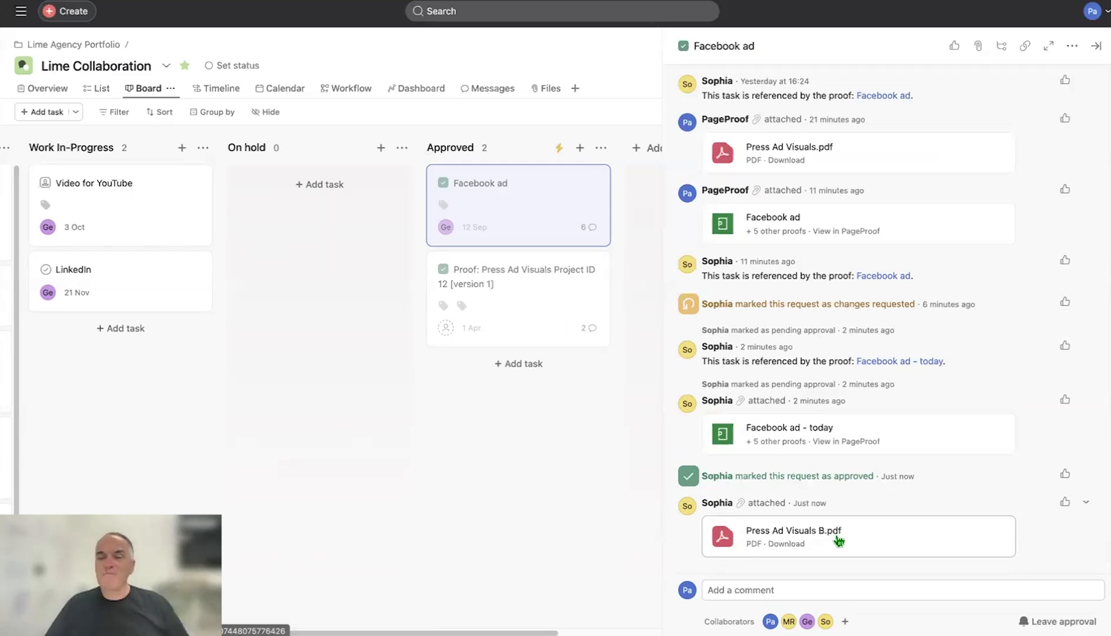
pyautogui.scroll(15, 838, 537)
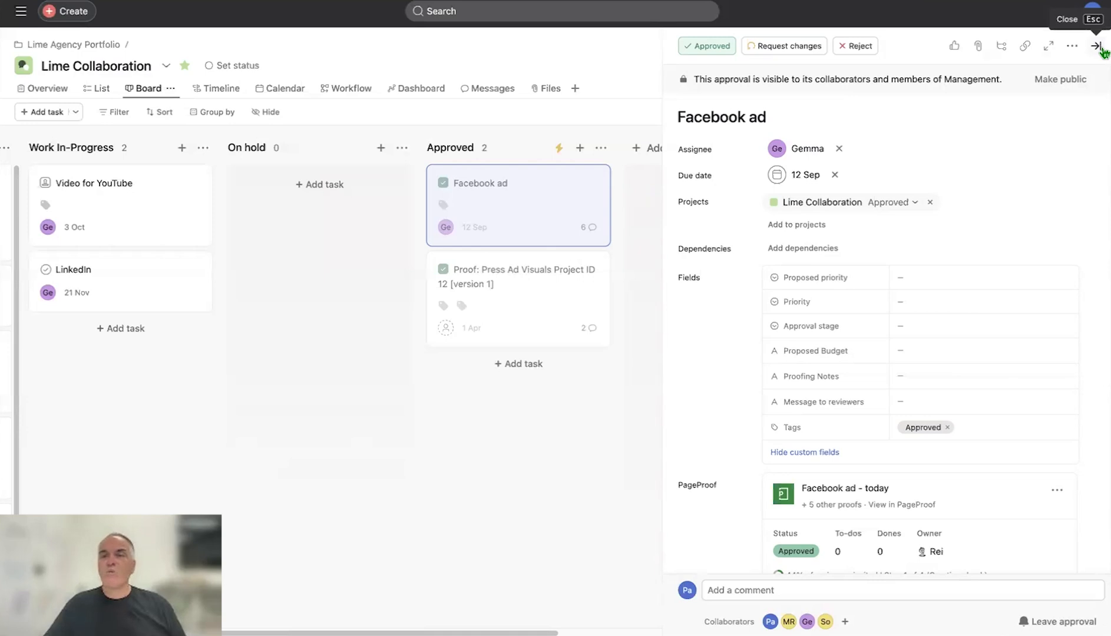
# Close the Facebook ad task, return to the PageProof dashboard and open the ACME Video proof from the inbox.
pyautogui.click(1098, 47)
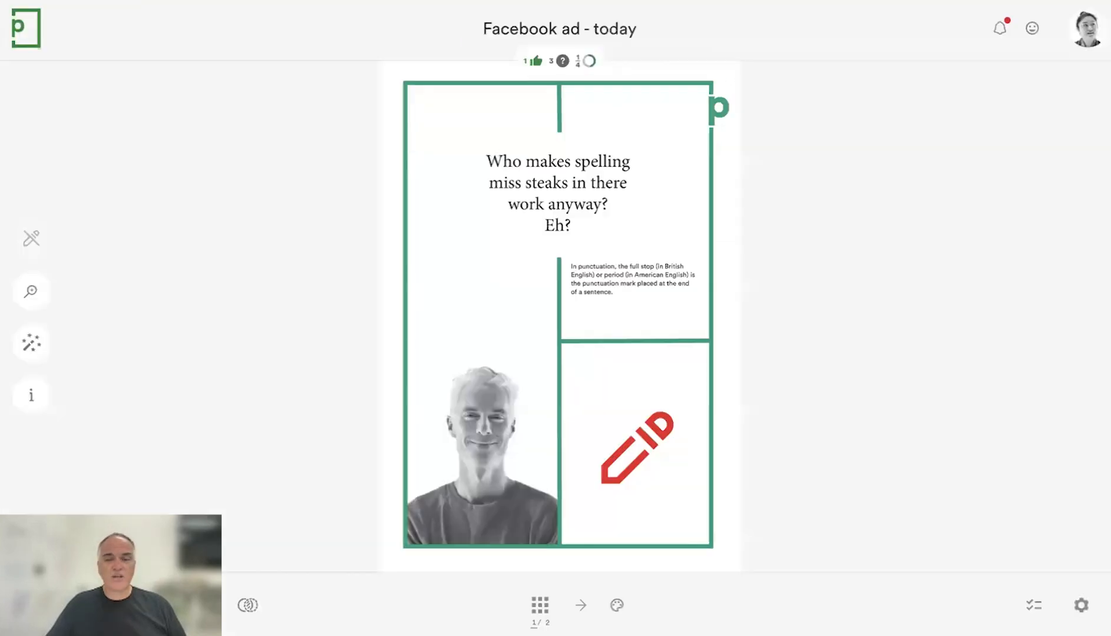
pyautogui.click(25, 31)
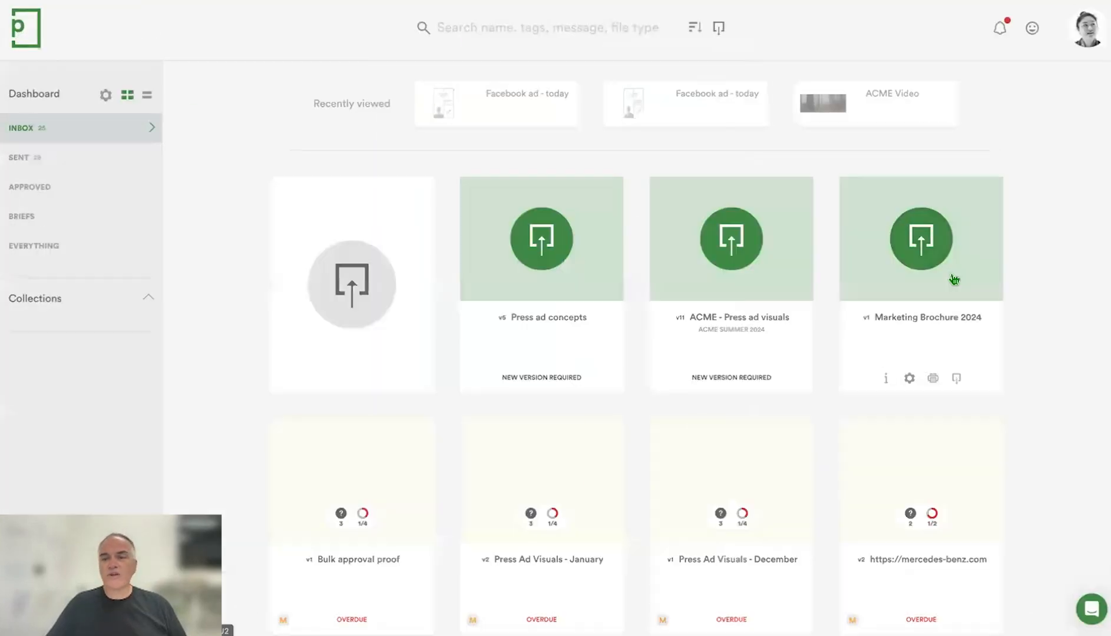
pyautogui.scroll(-12, 1083, 368)
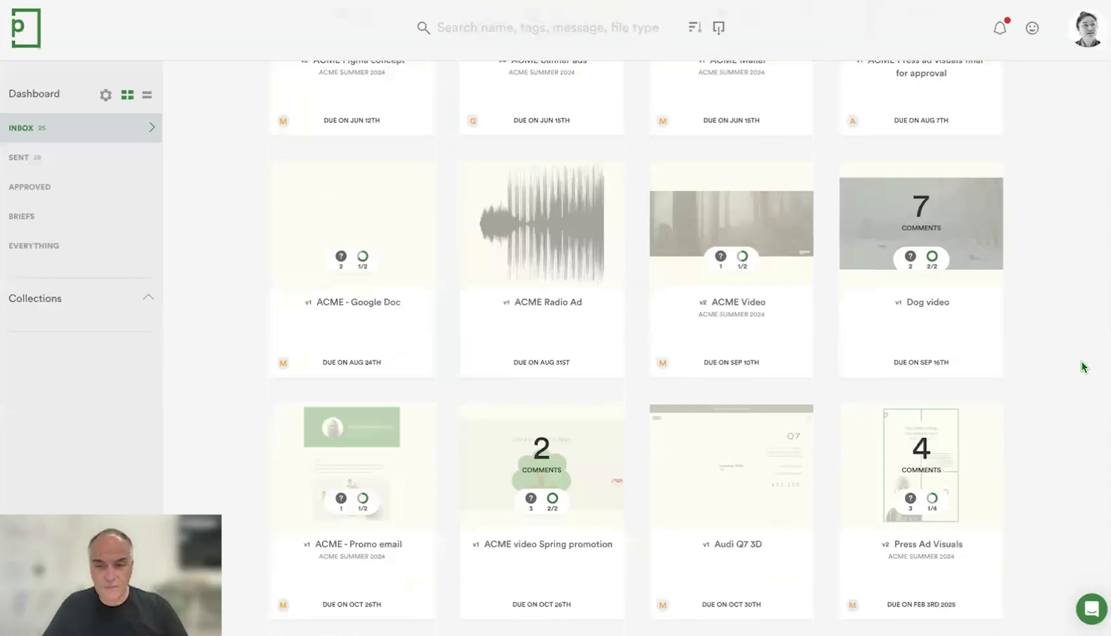
pyautogui.click(729, 212)
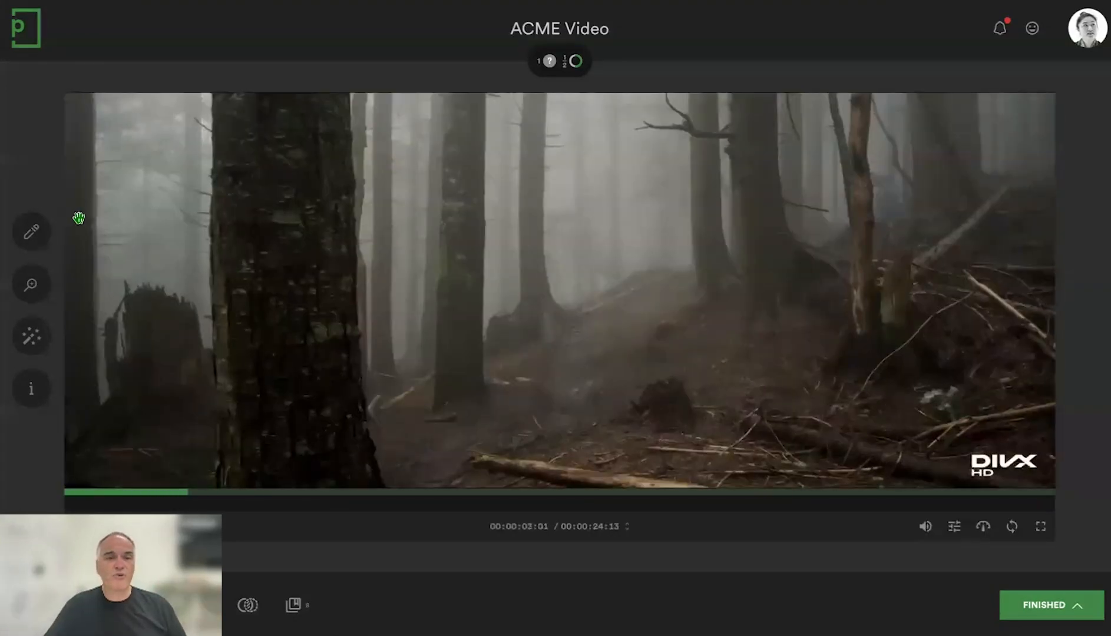
# Box the tree stump in the video with the red pen, add the text "Comment", and extend the comment's range to 00:00:05:03.
pyautogui.click(33, 239)
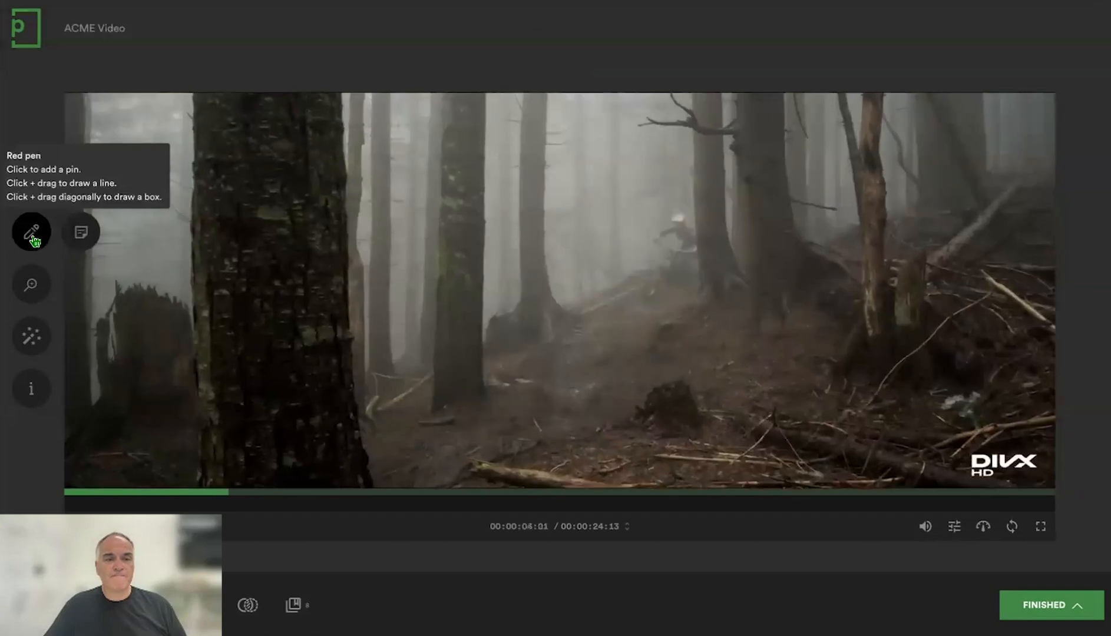
pyautogui.moveTo(628, 369); pyautogui.dragTo(672, 416)
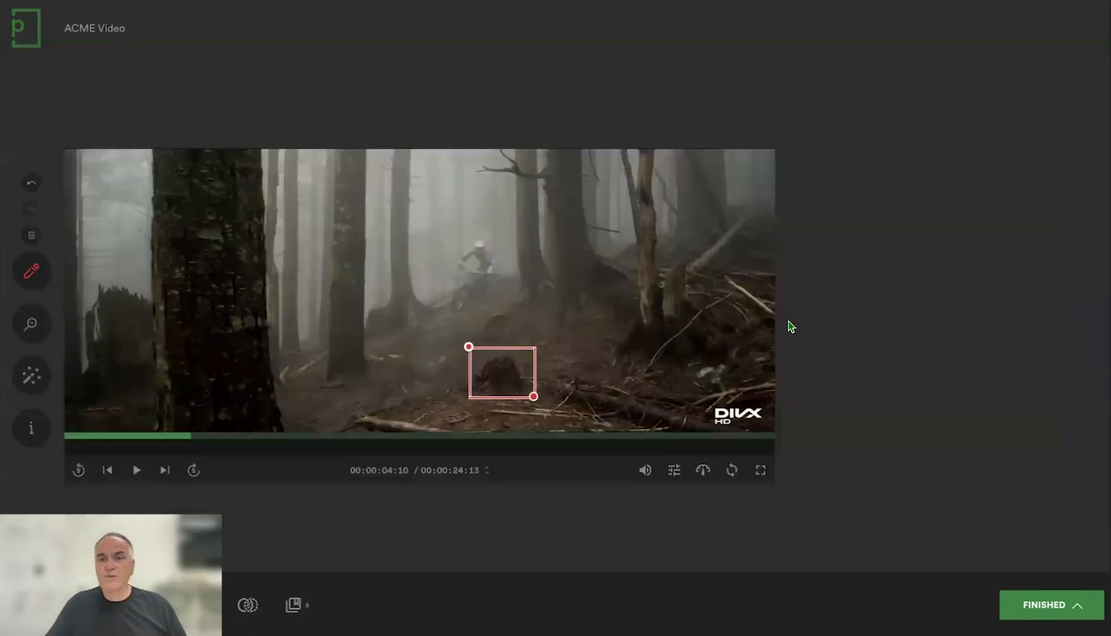
pyautogui.write('comme')
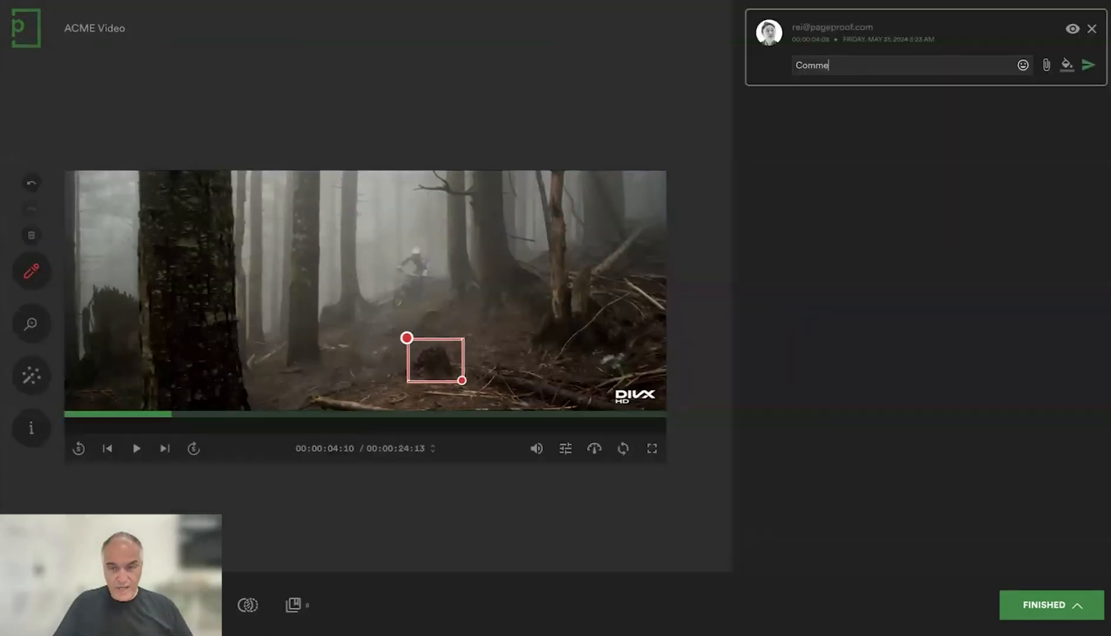
pyautogui.press('Return')
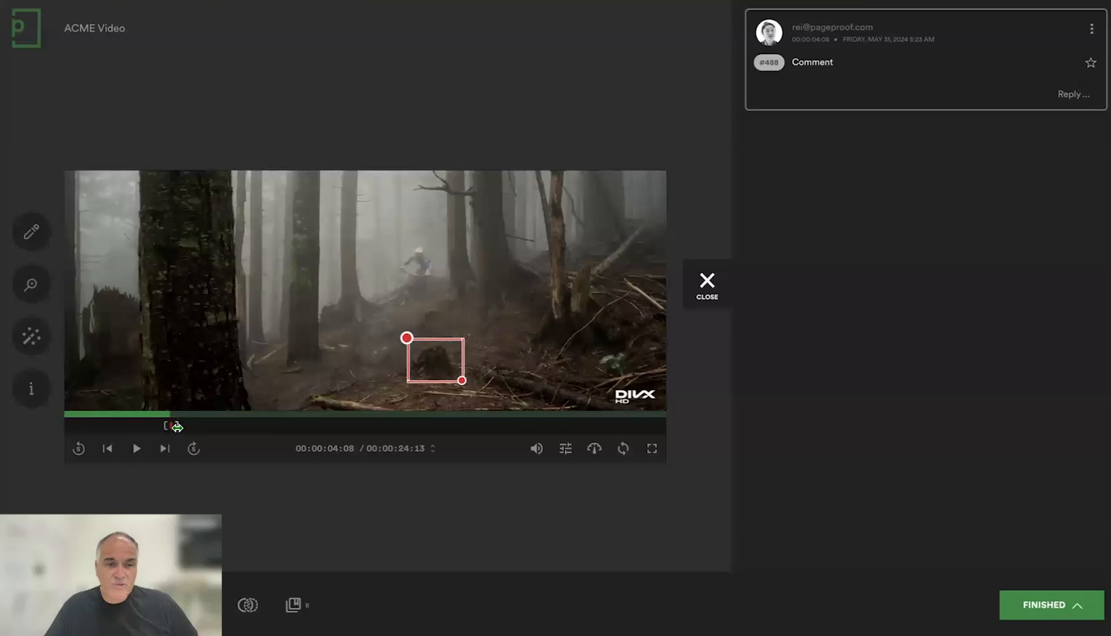
pyautogui.moveTo(43, 488); pyautogui.dragTo(59, 489)
pyautogui.moveTo(192, 428); pyautogui.dragTo(192, 428)
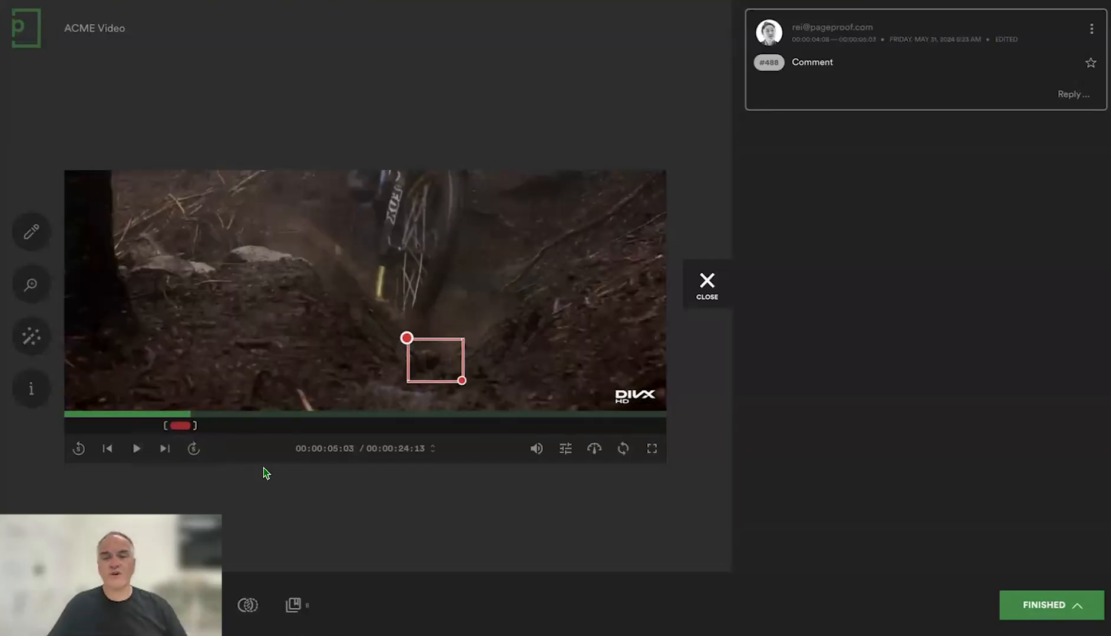
# Check the video player's timecode format choices and its playback speed options.
pyautogui.click(433, 451)
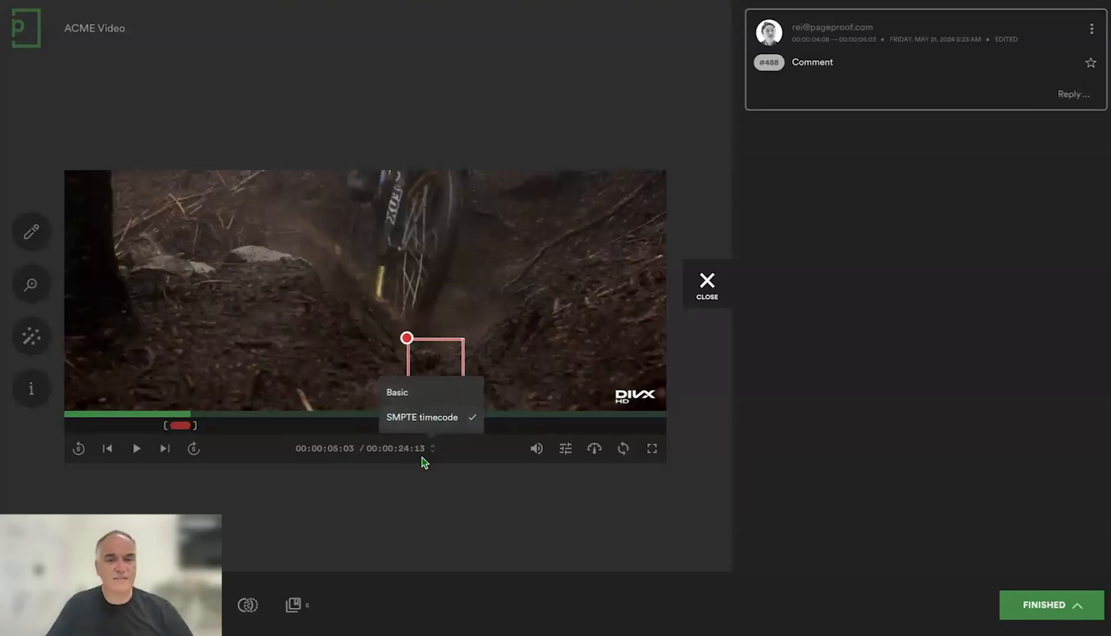
pyautogui.click(424, 499)
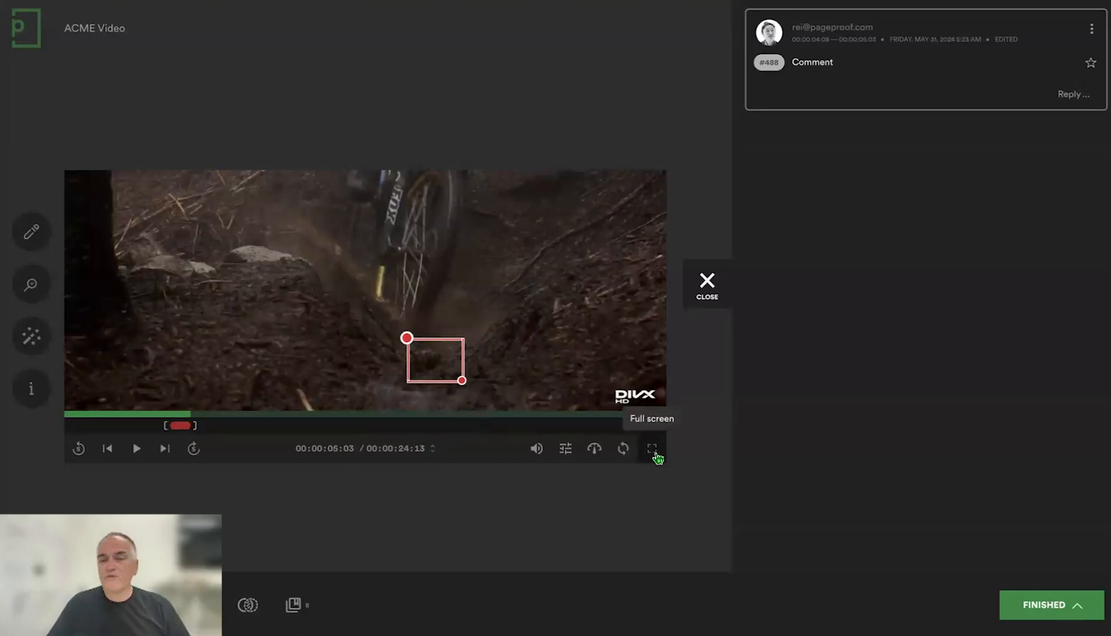
pyautogui.click(594, 451)
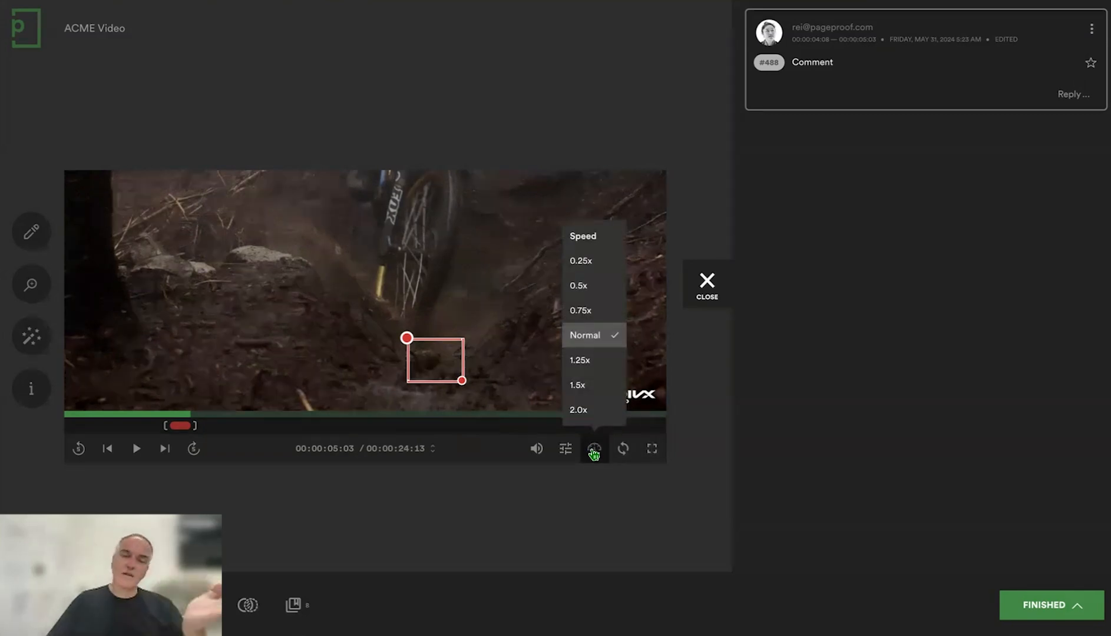
pyautogui.click(597, 494)
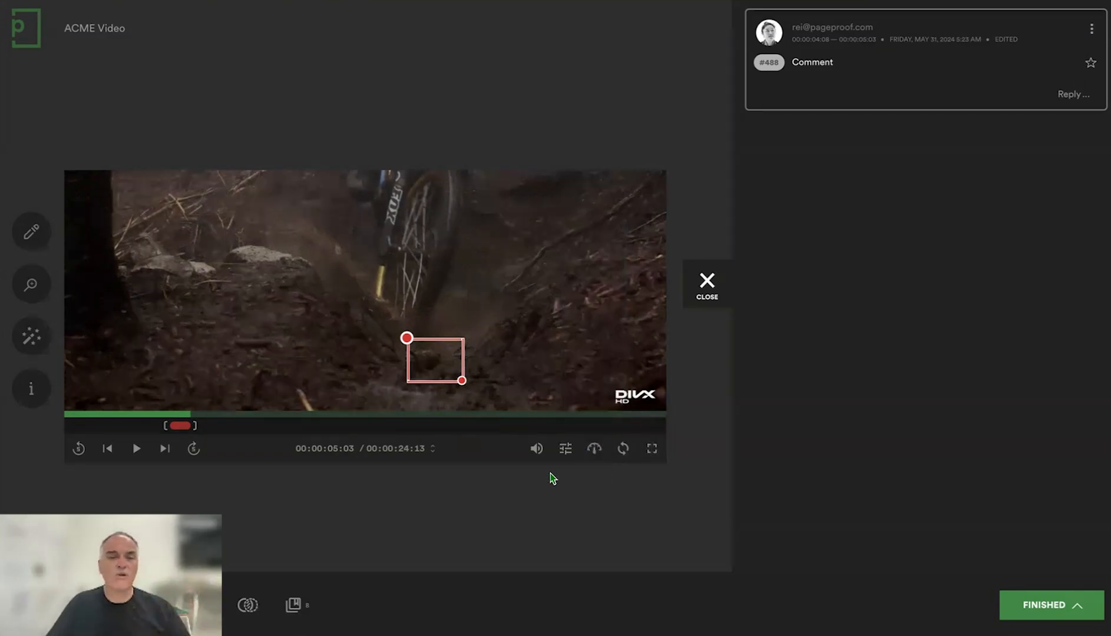
# Step the video forward frame by frame to 00:00:05:07.
pyautogui.click(169, 455)
pyautogui.click(169, 456)
pyautogui.click(169, 455)
pyautogui.click(169, 455)
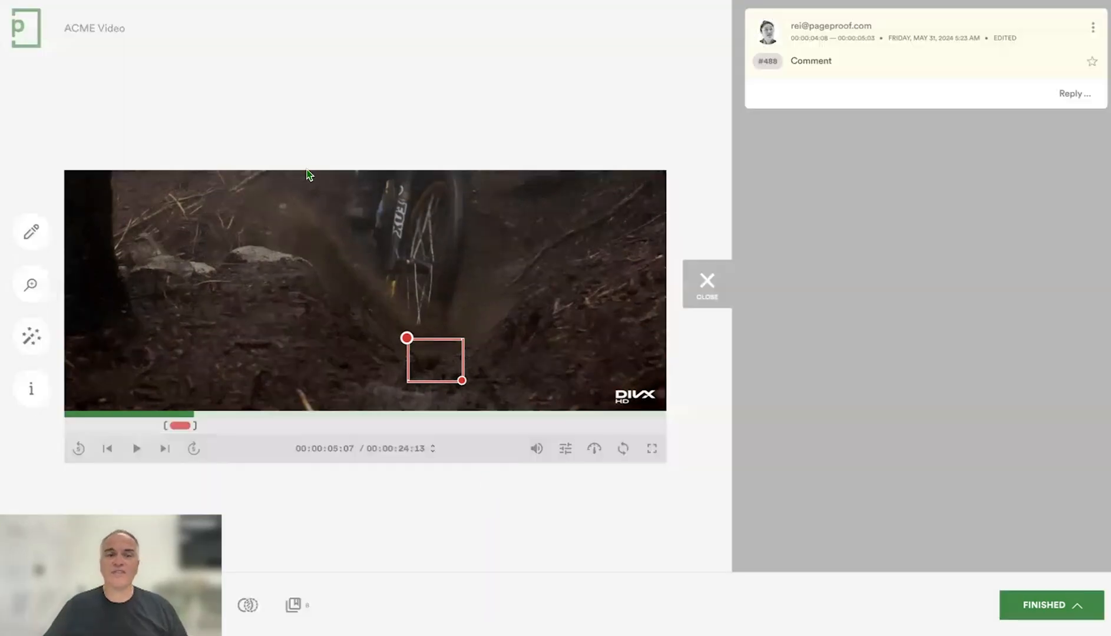
pyautogui.click(26, 34)
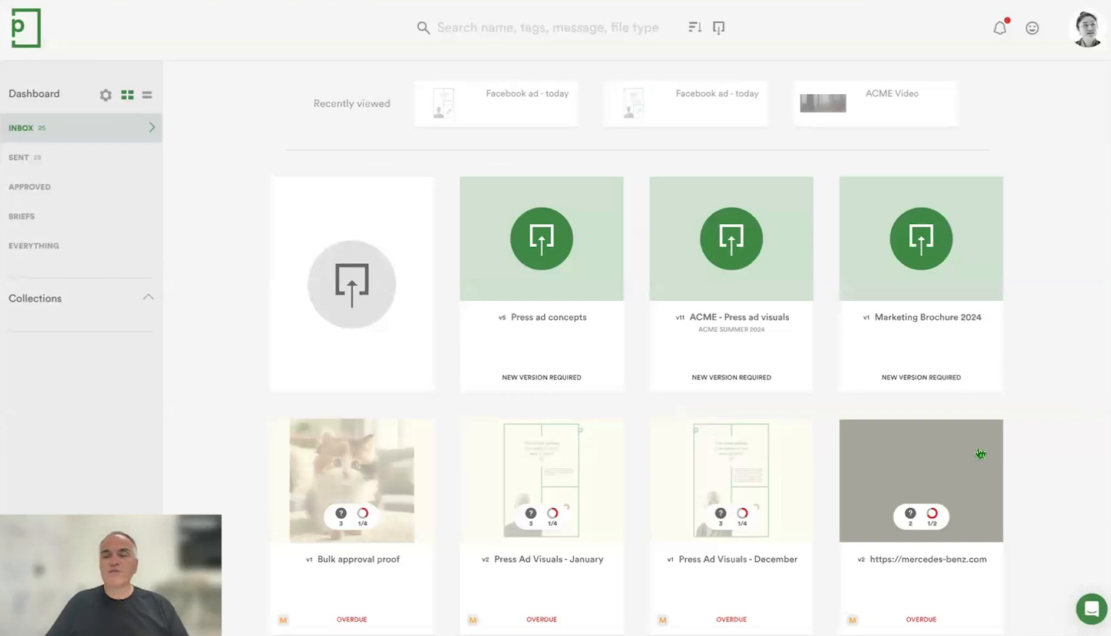
pyautogui.click(981, 454)
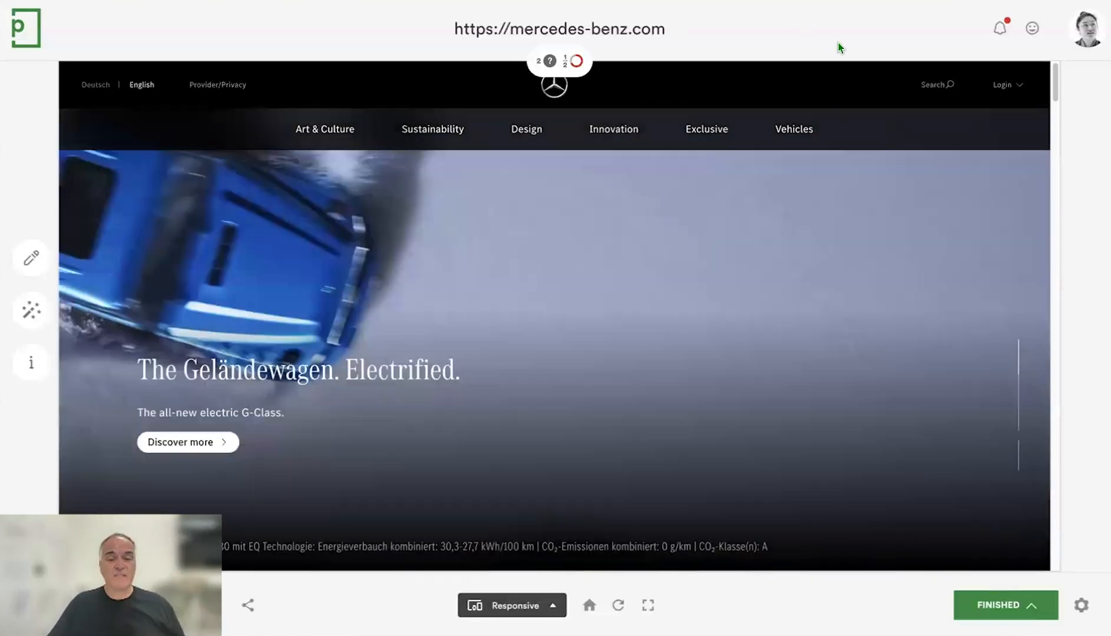
pyautogui.click(803, 129)
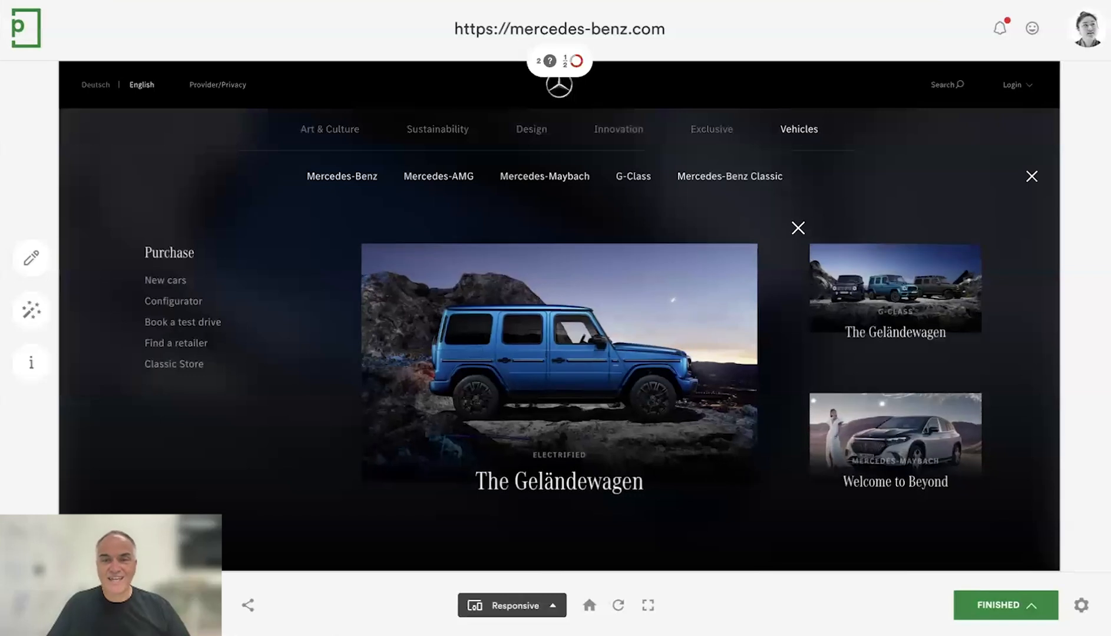
pyautogui.click(635, 179)
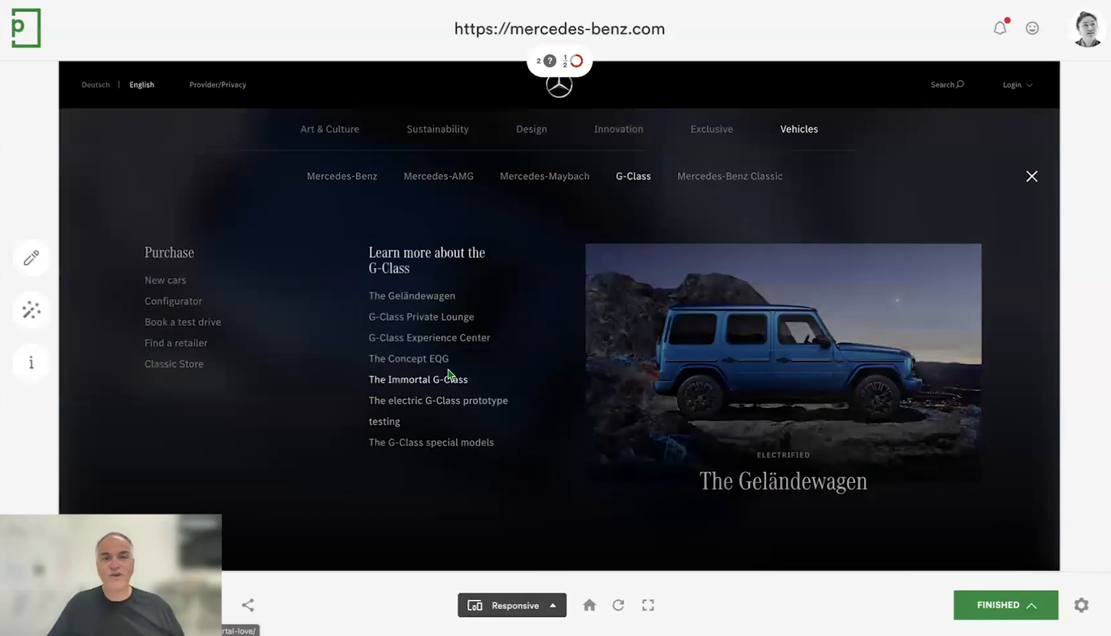
pyautogui.click(758, 351)
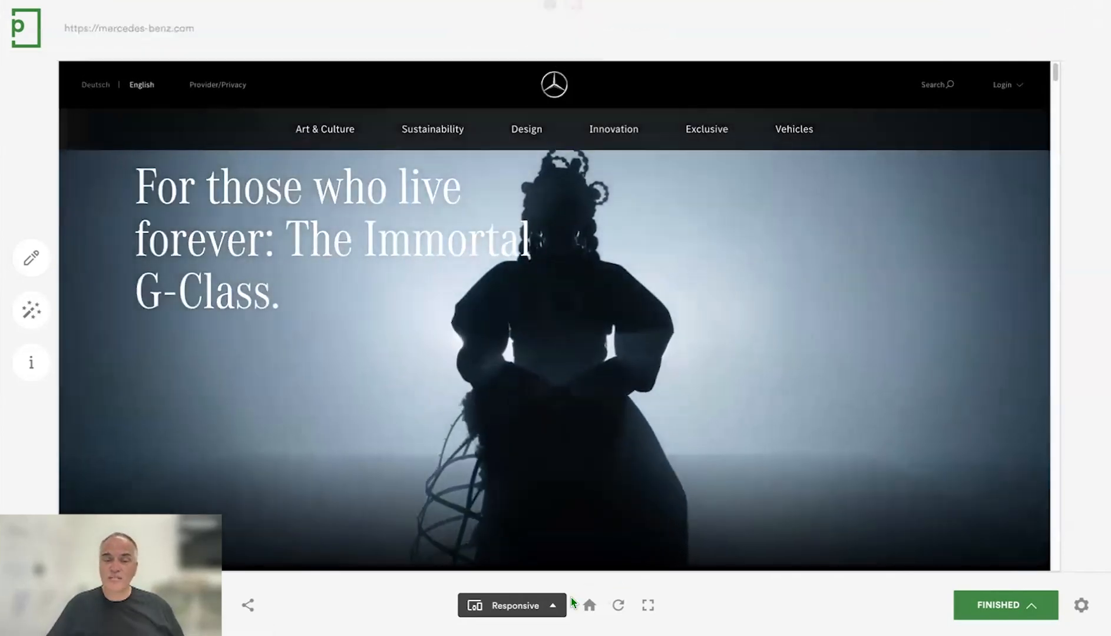
# Preview the Immortal G-Class page at the iPad (Large) and iPhone (Large) sizes, trying the site's mobile menu.
pyautogui.click(553, 606)
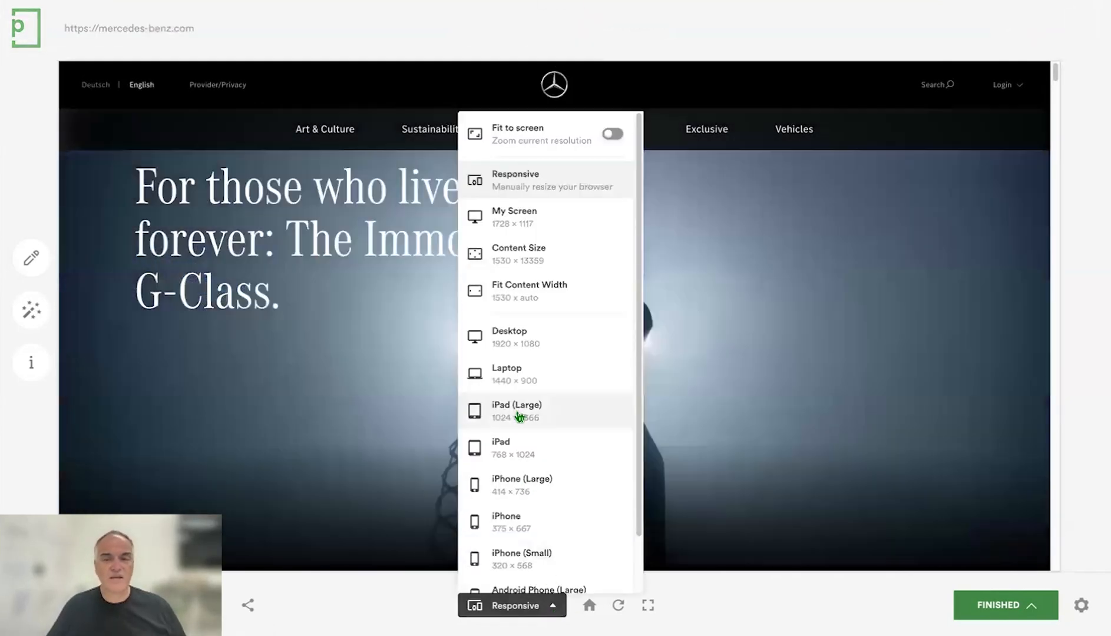
pyautogui.click(519, 412)
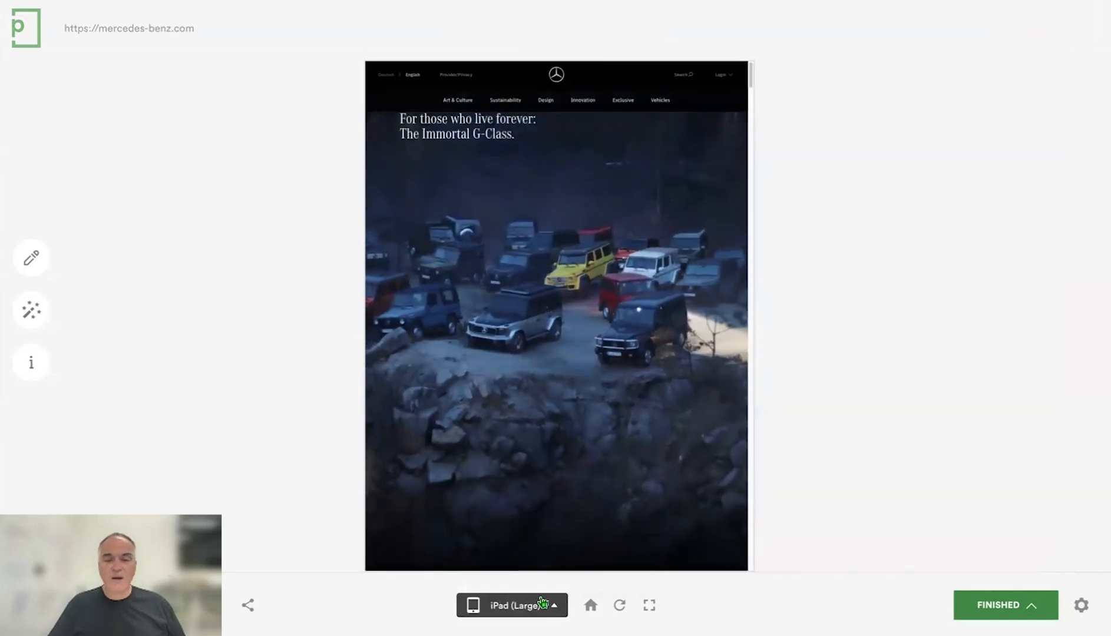
pyautogui.click(554, 613)
pyautogui.click(543, 527)
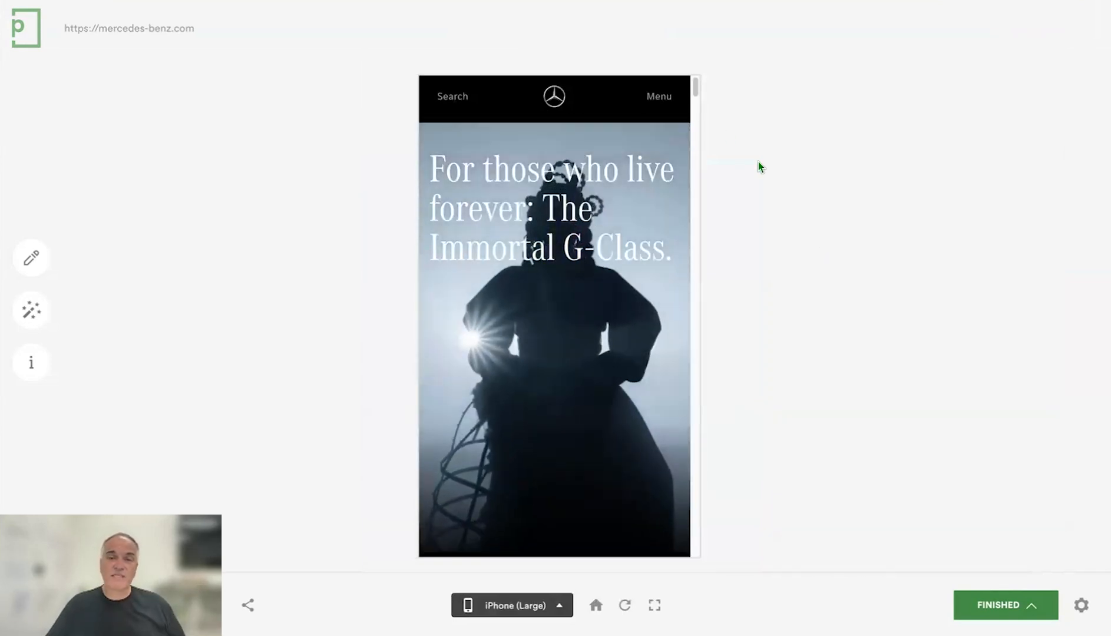
pyautogui.click(668, 99)
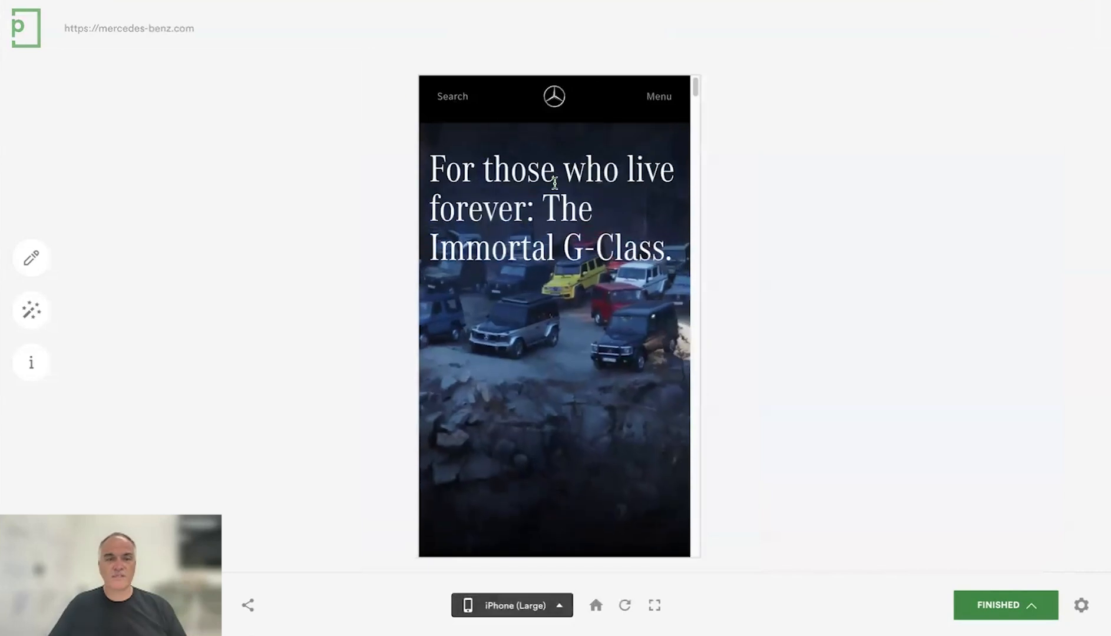
# Open the ACME banner ads proof from the dashboard and look through all of its banner sizes.
pyautogui.click(49, 20)
pyautogui.scroll(-5, 952, 427)
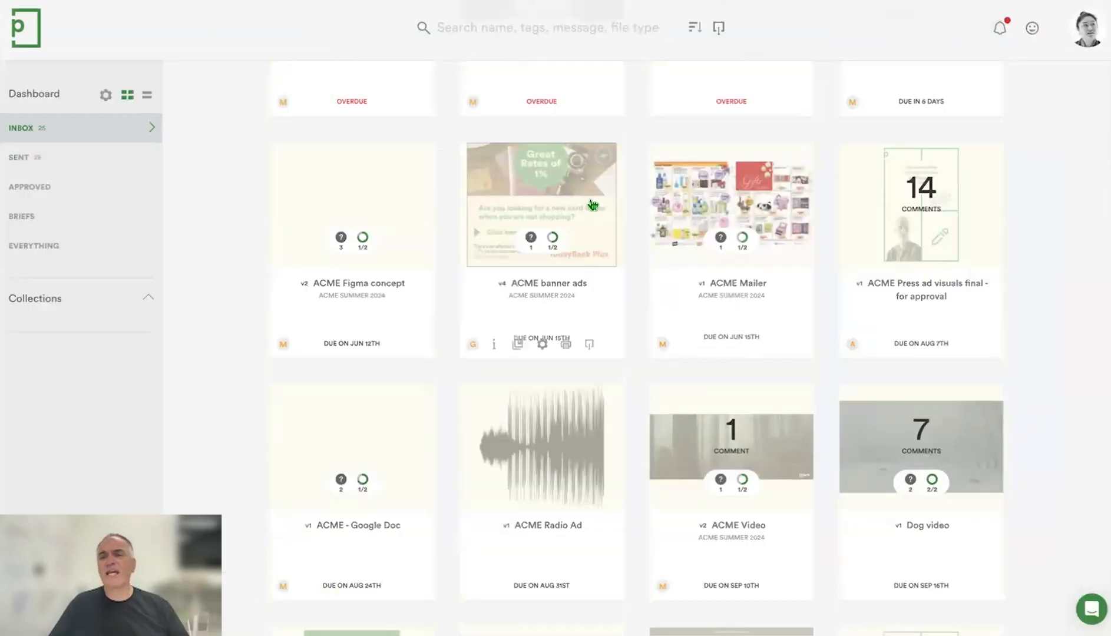
pyautogui.click(518, 186)
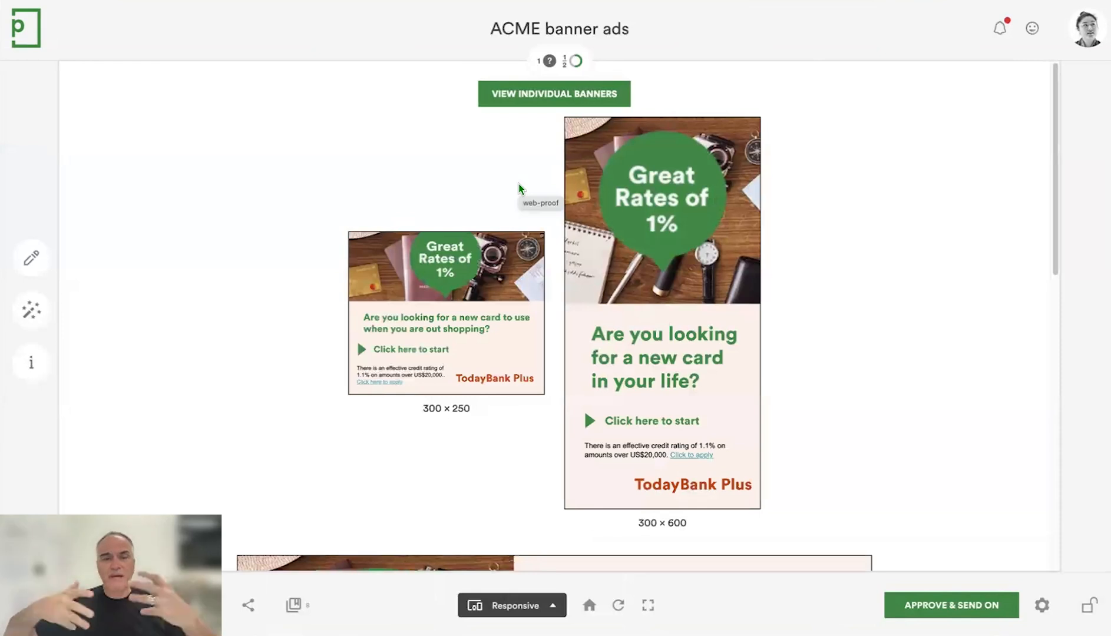
pyautogui.scroll(-5, 852, 254)
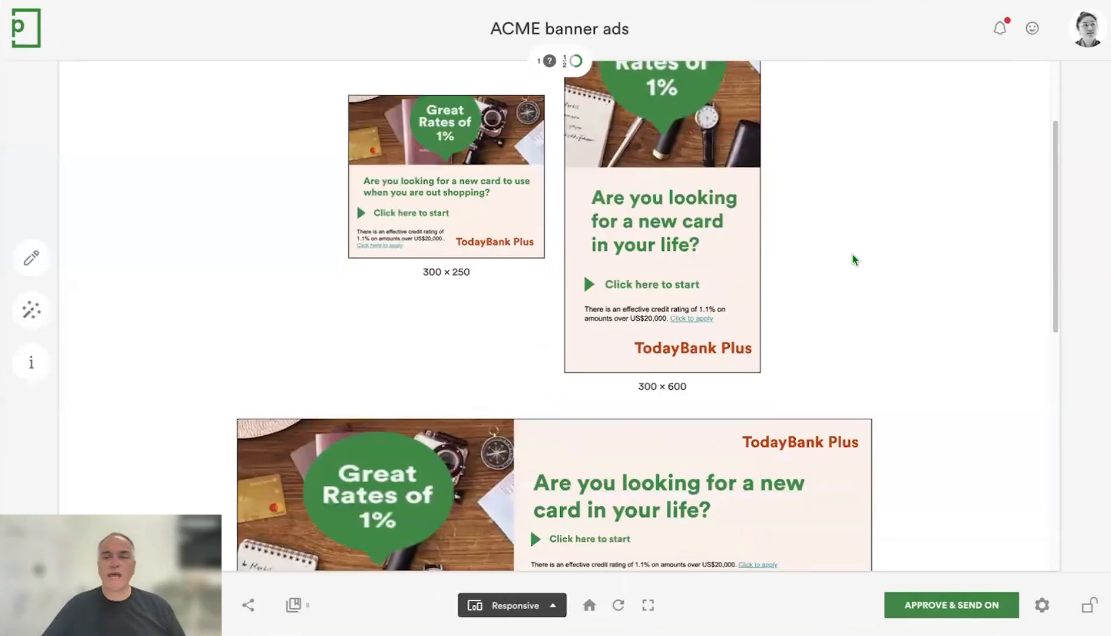
pyautogui.scroll(-6, 945, 264)
pyautogui.scroll(6, 945, 264)
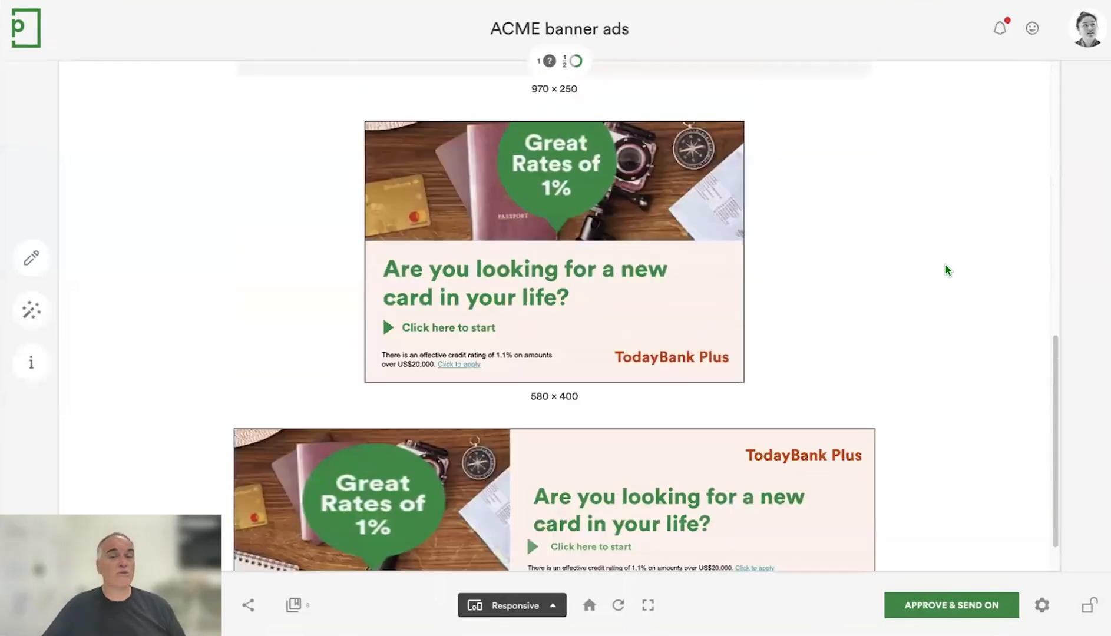
pyautogui.scroll(5, 945, 263)
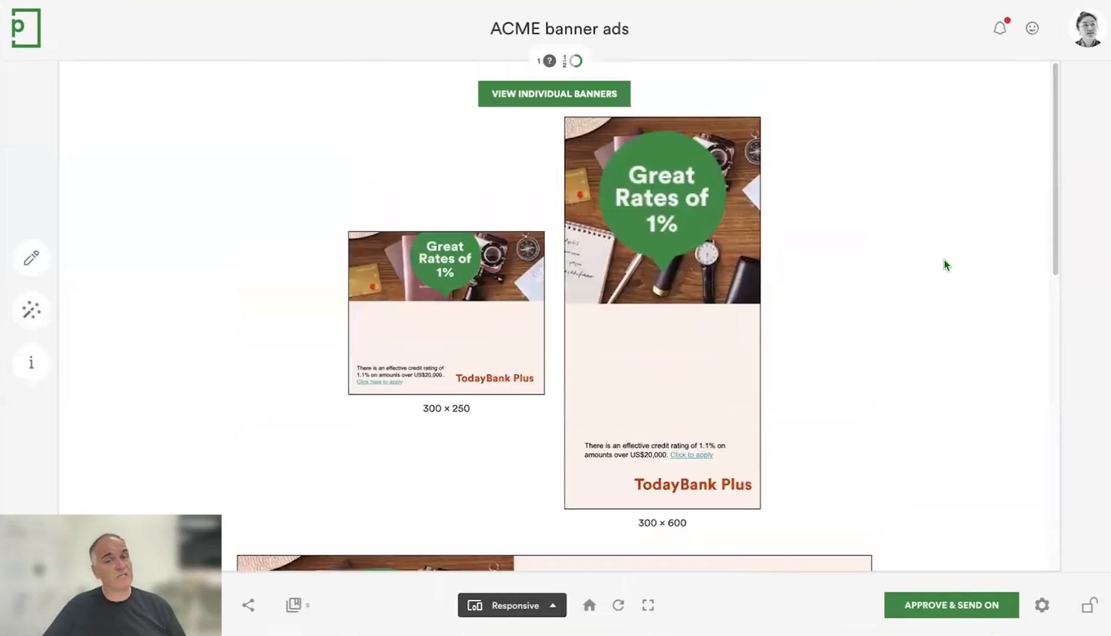
# Return to the dashboard inbox and look through the proofs for another one to open.
pyautogui.click(25, 28)
pyautogui.scroll(-2, 250, 215)
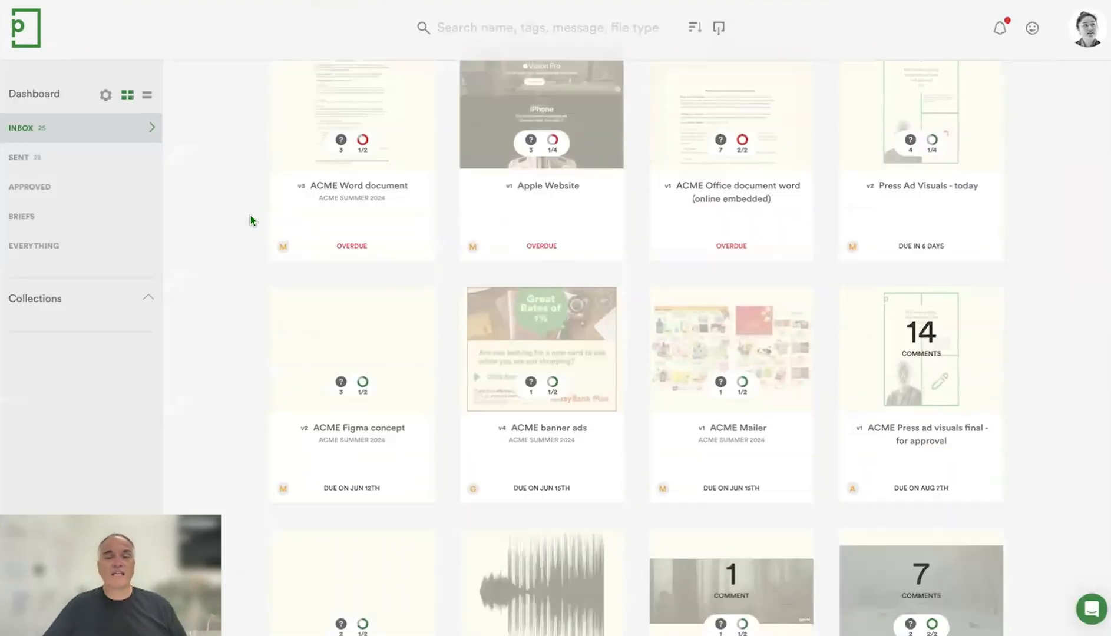